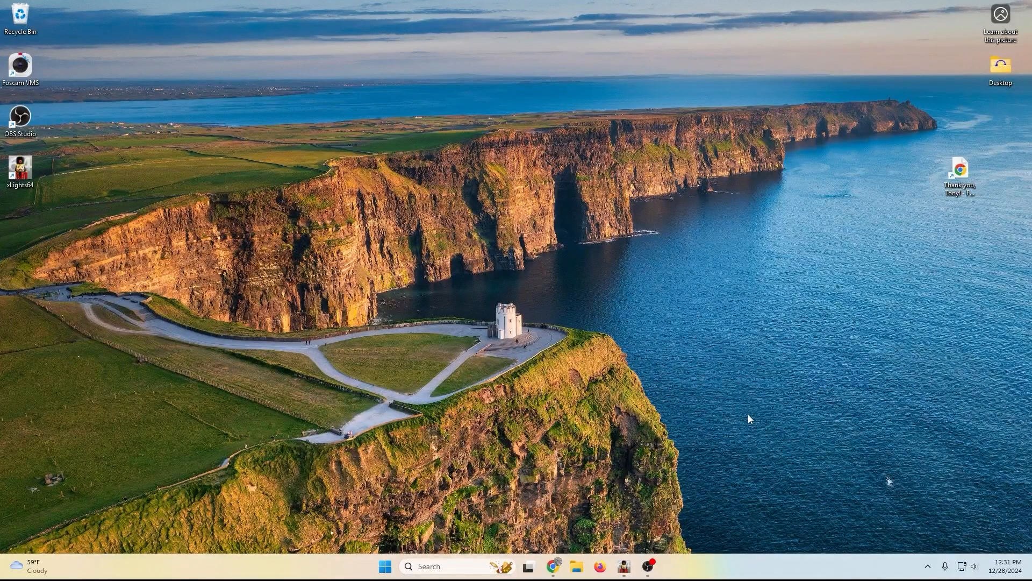
Switch to the xLights layout and review the Mega Tree's node layout and string properties.
mouse_move(627, 568)
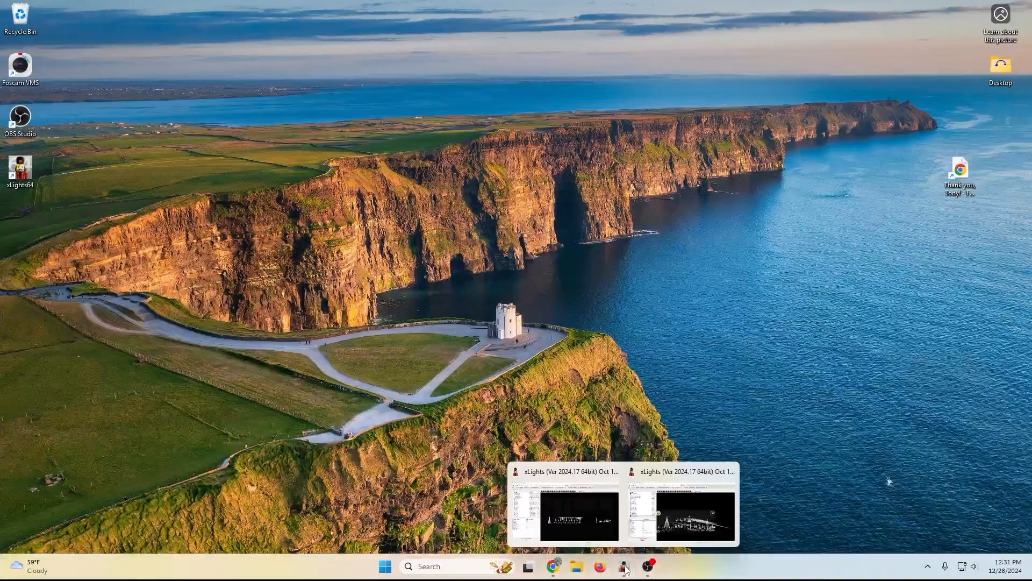
click(574, 476)
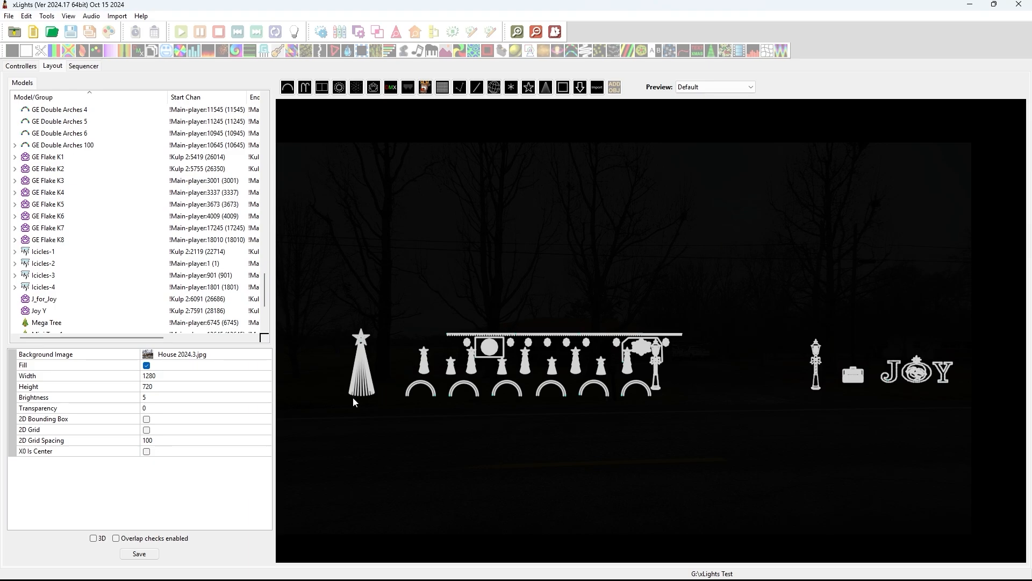
click(363, 372)
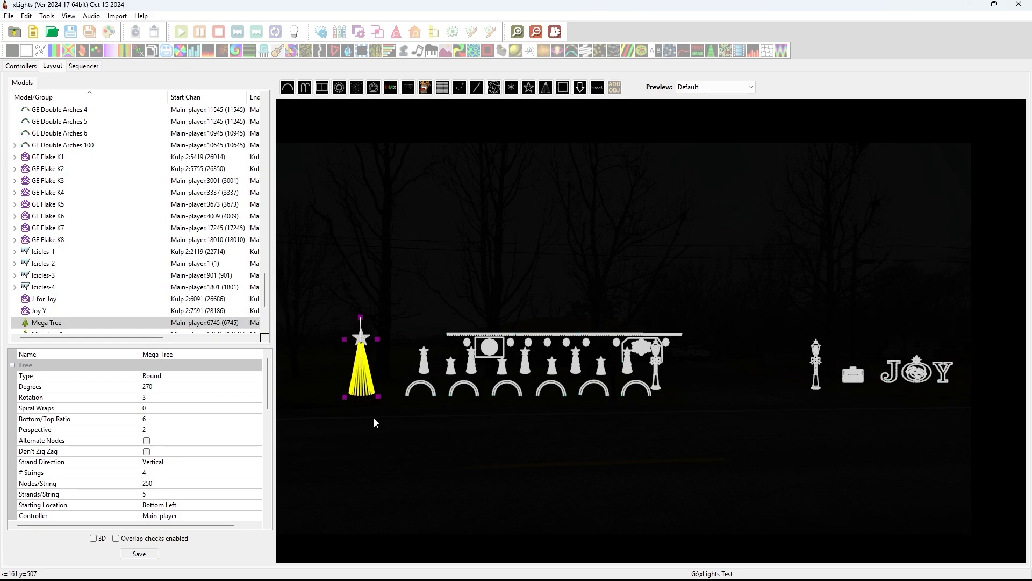
right_click(361, 380)
click(397, 132)
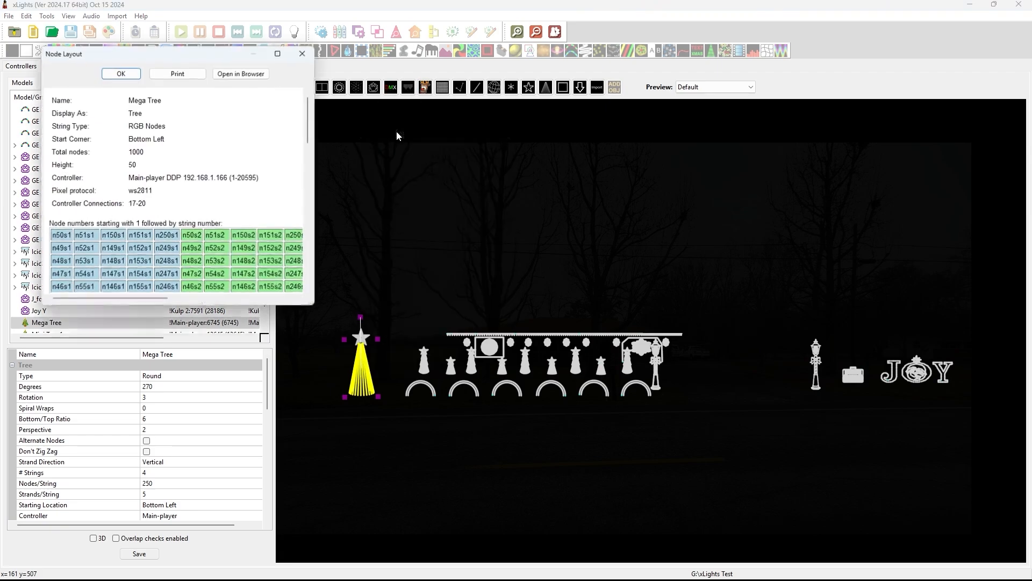
click(303, 54)
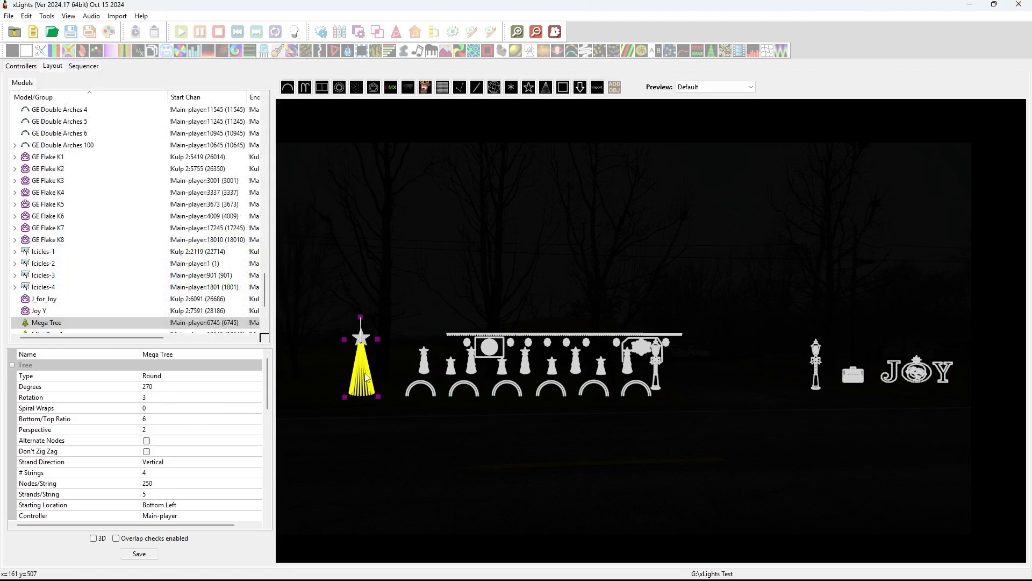
scroll(203, 438, down, 2)
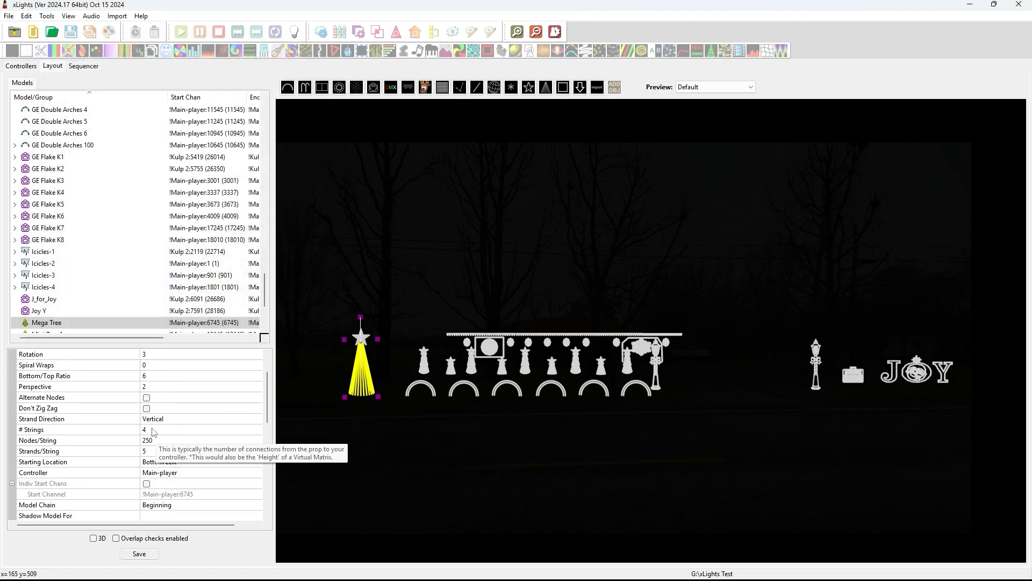
Unlock the Mega Tree and move the MEGA TREE STAR off its tip into the empty area above the other props.
right_click(367, 383)
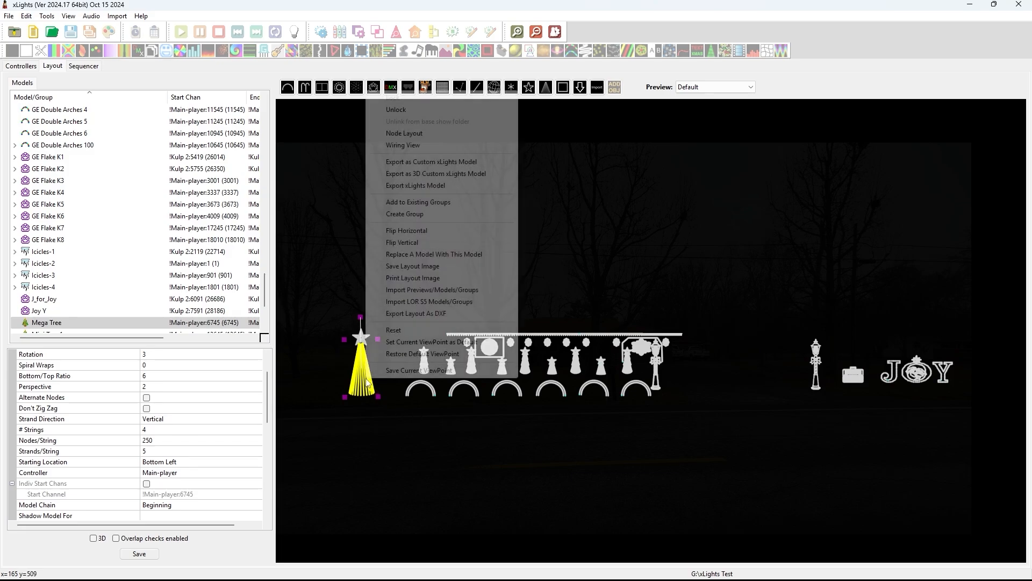
click(405, 110)
click(361, 337)
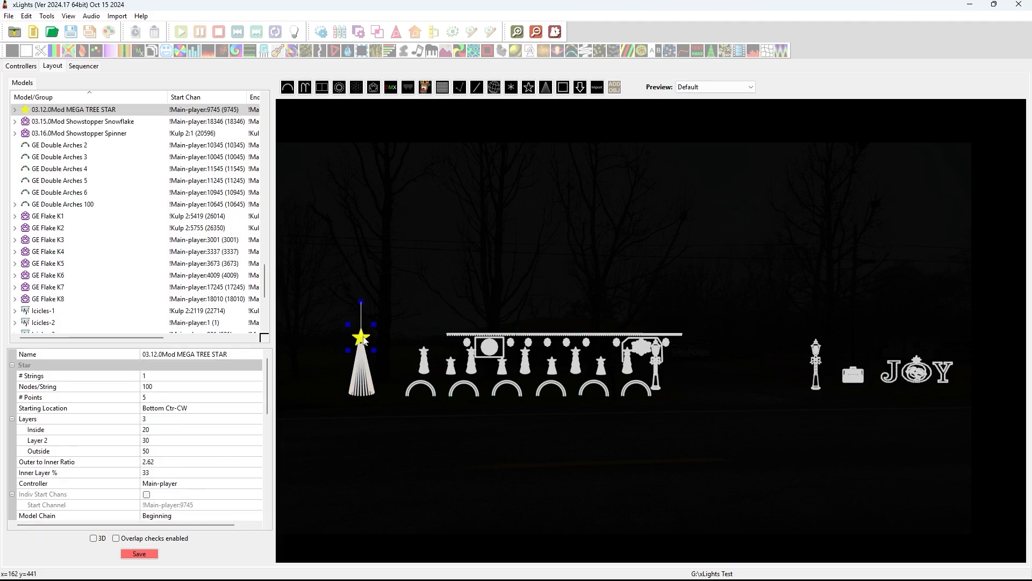
drag(364, 340, 603, 245)
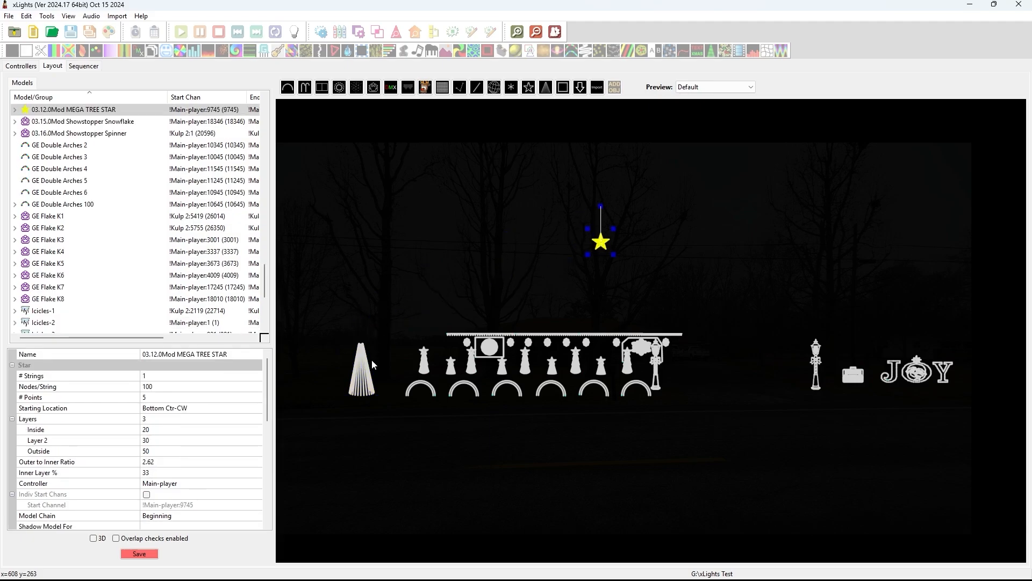
Resize the Mega Tree so it is taller and has a wider base.
click(366, 375)
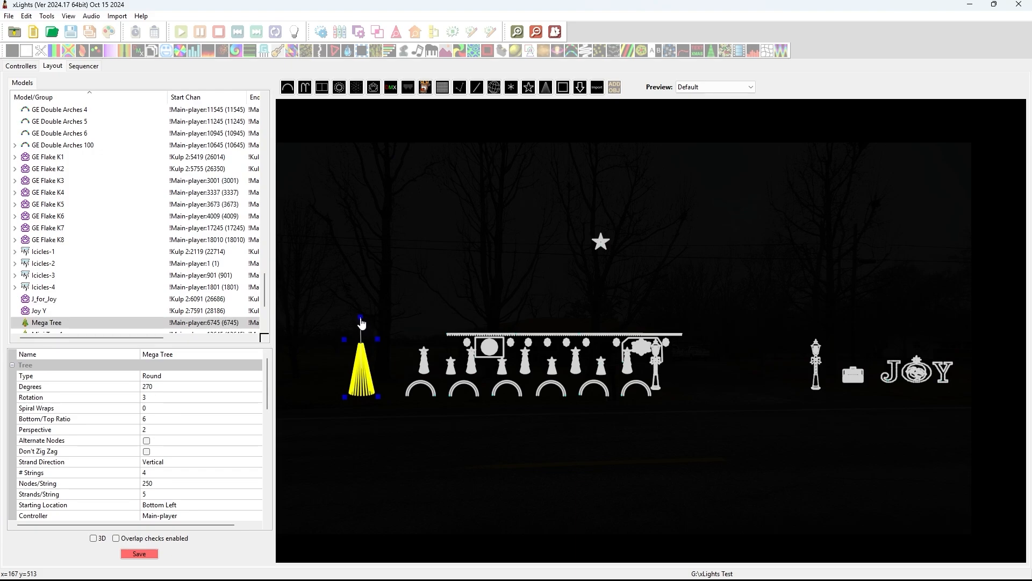
drag(361, 318, 382, 303)
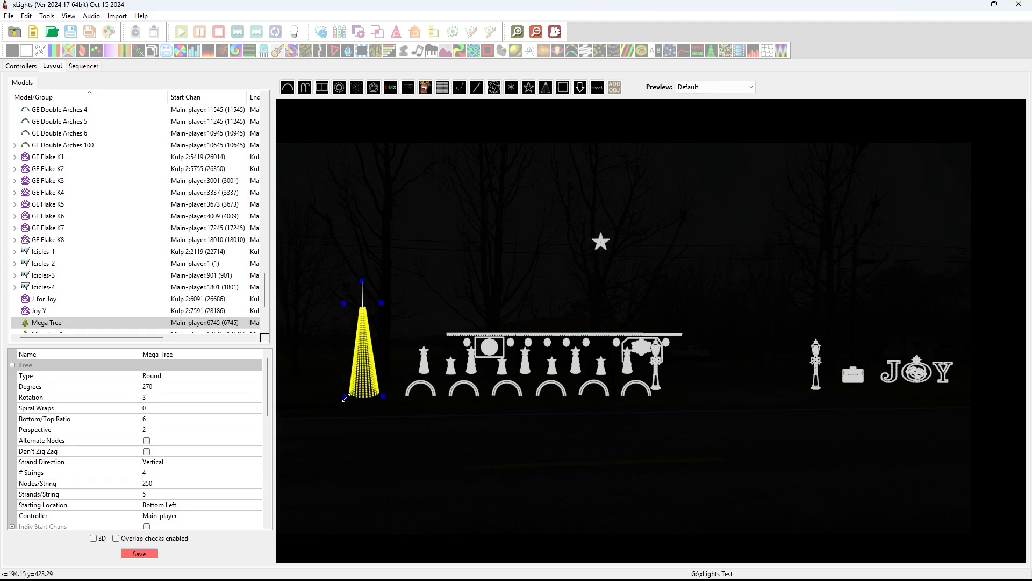
drag(345, 398, 386, 395)
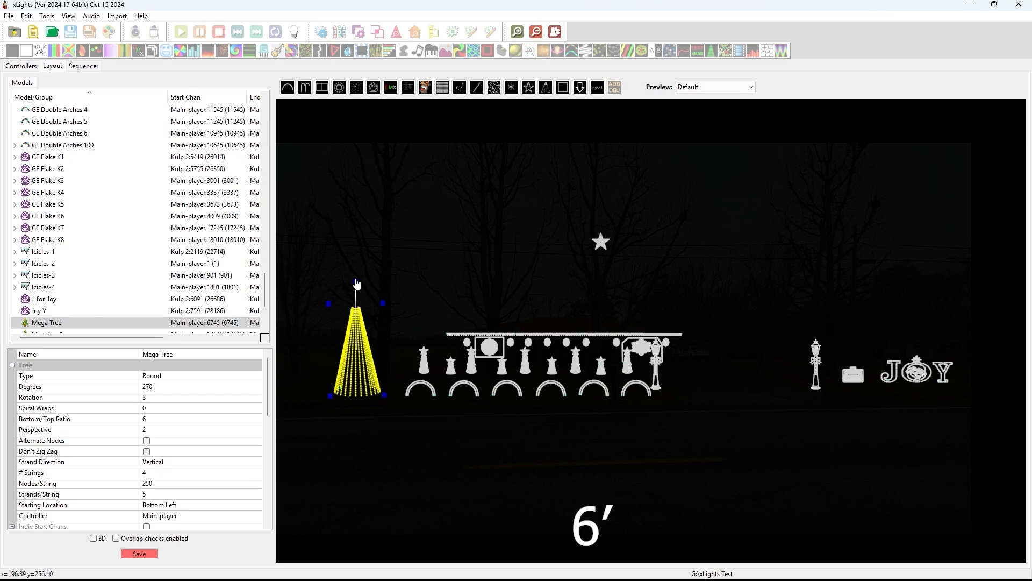
drag(383, 303, 384, 294)
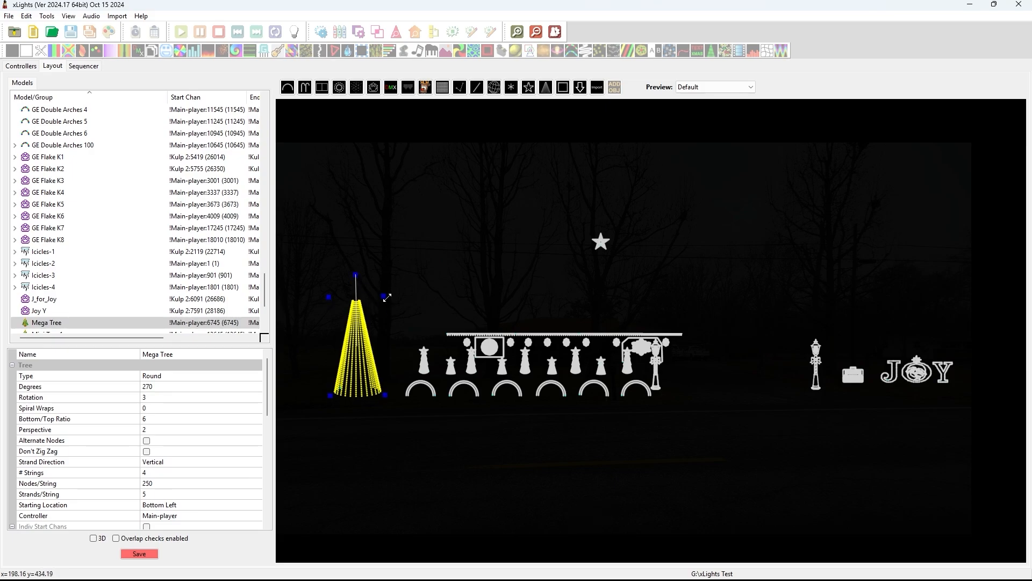
Check the node layout of the resized Mega Tree.
right_click(360, 368)
click(405, 119)
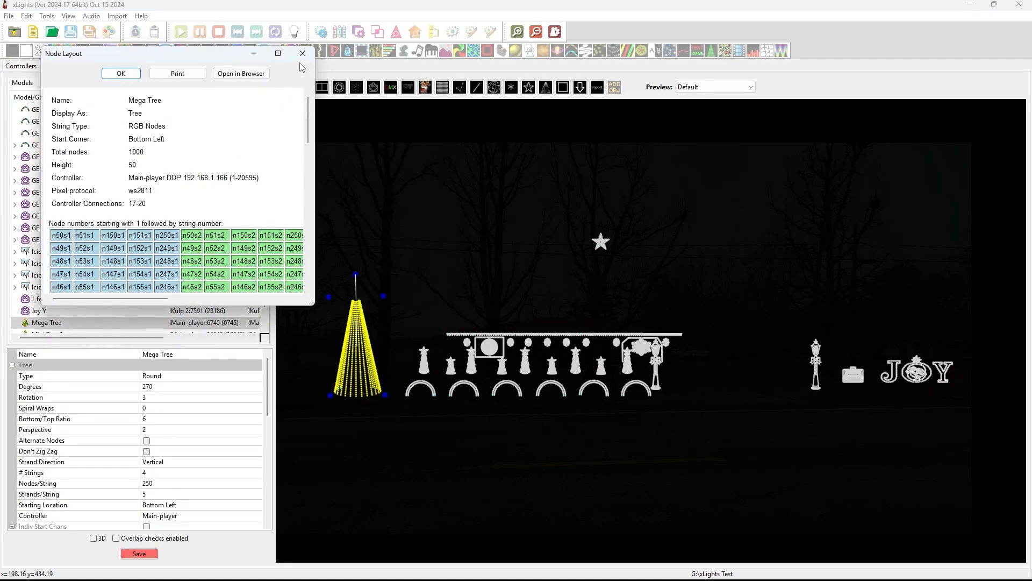
click(303, 54)
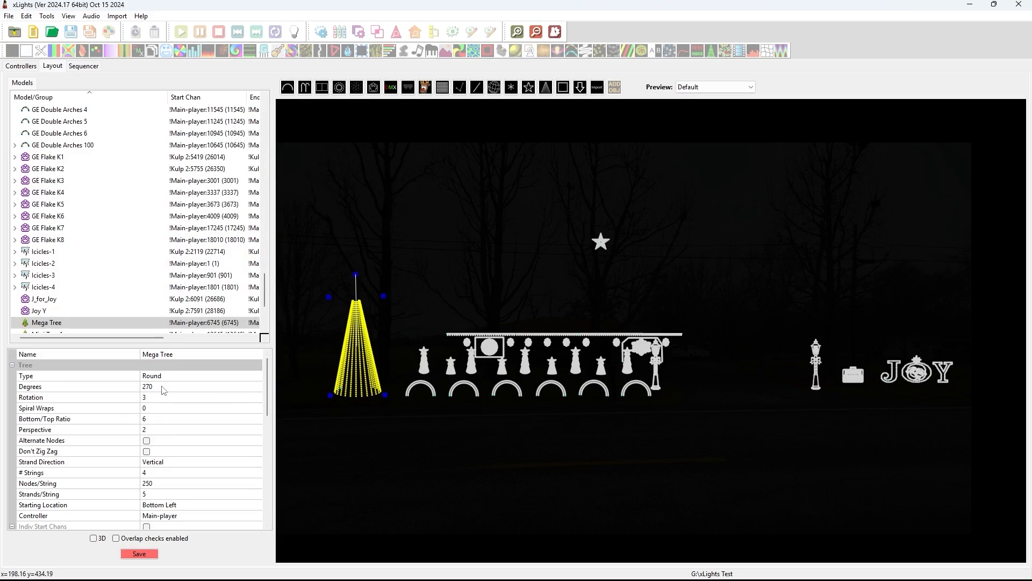
Set the Mega Tree's number of strings to 13.
scroll(172, 424, down, 3)
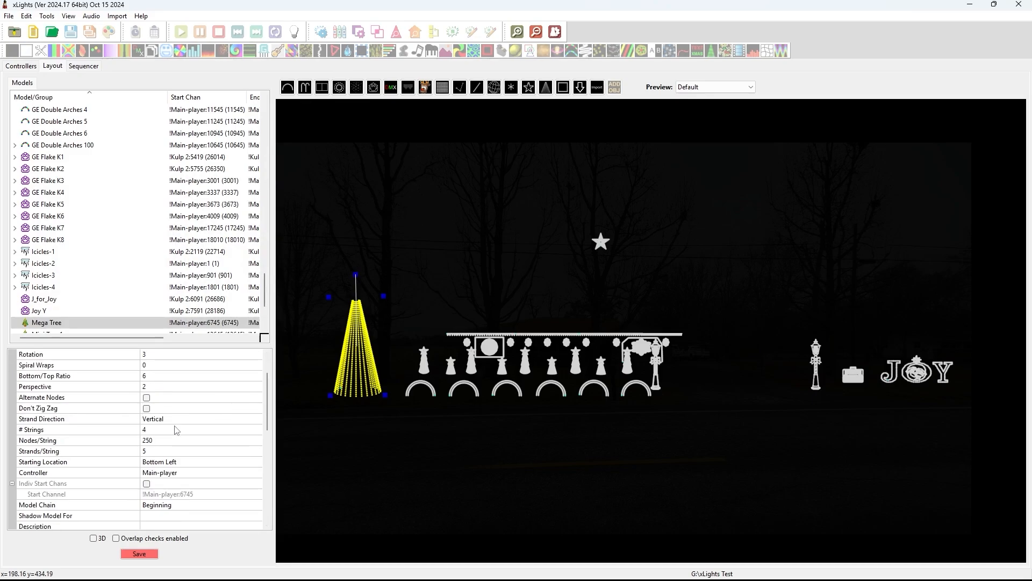
scroll(172, 425, up, 3)
scroll(167, 444, down, 2)
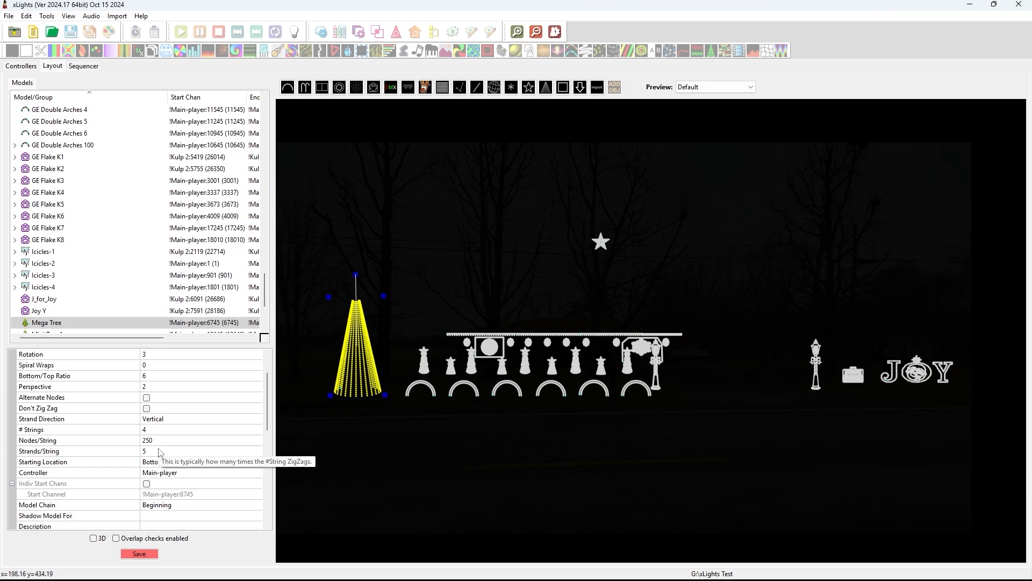
click(154, 430)
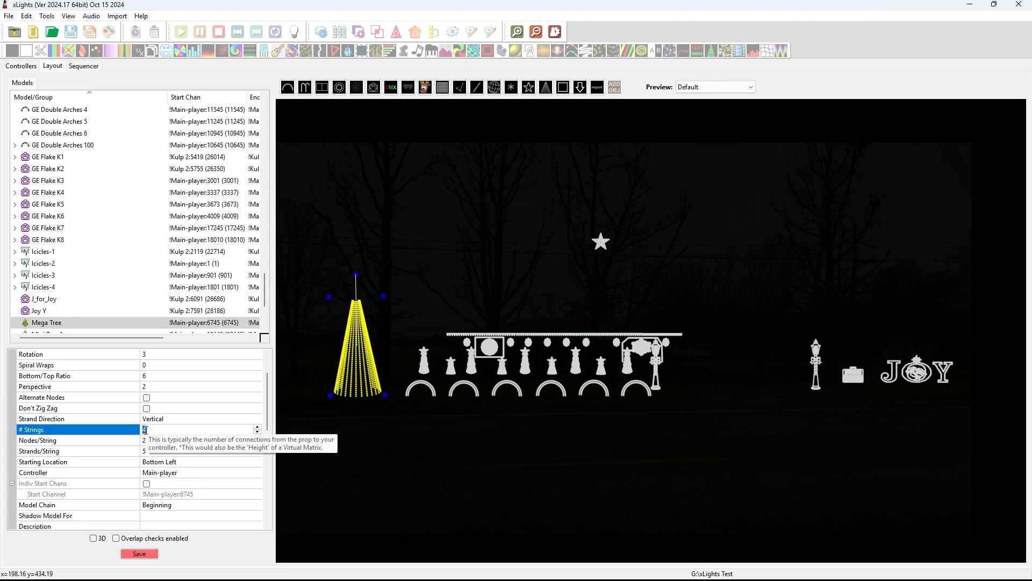
text(13)
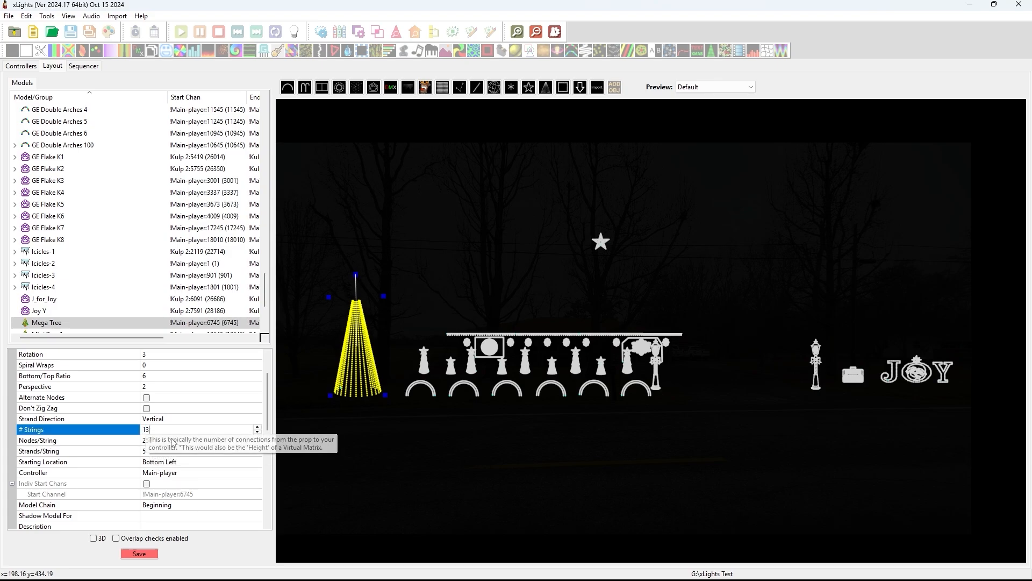
click(155, 443)
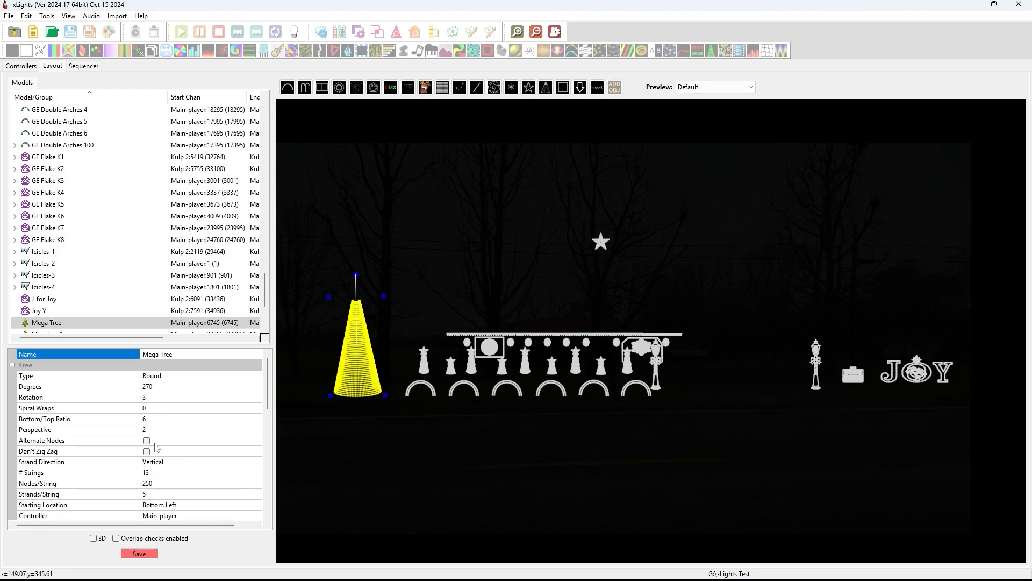
Set the Mega Tree to 300 nodes per string and 2 strands per string.
click(153, 484)
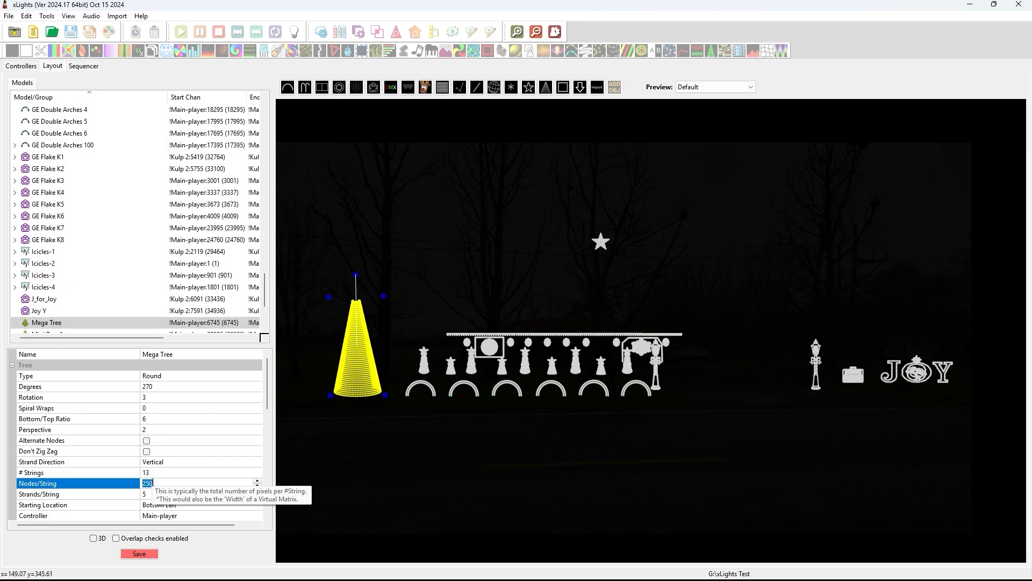
text(300)
click(150, 497)
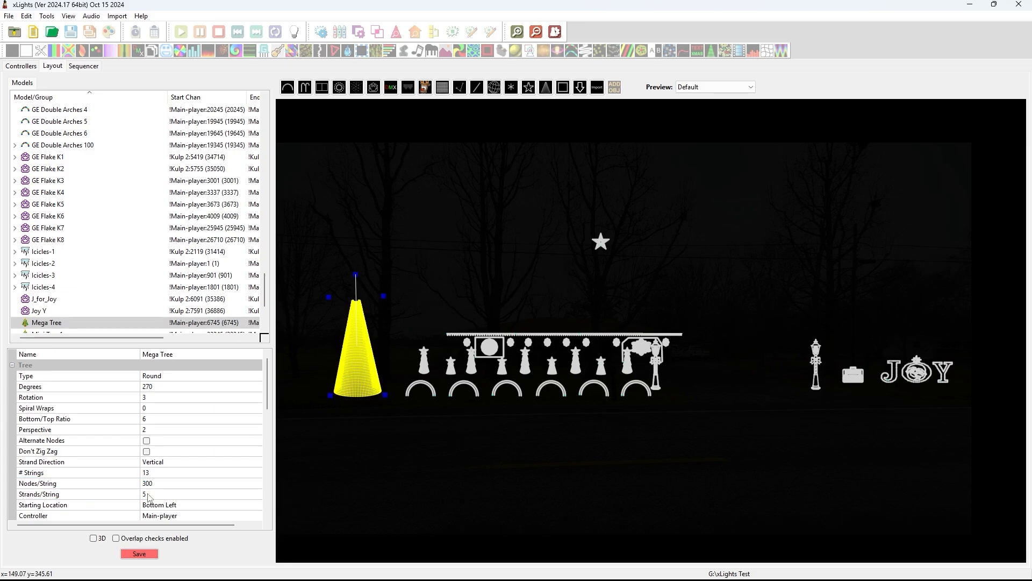
click(146, 493)
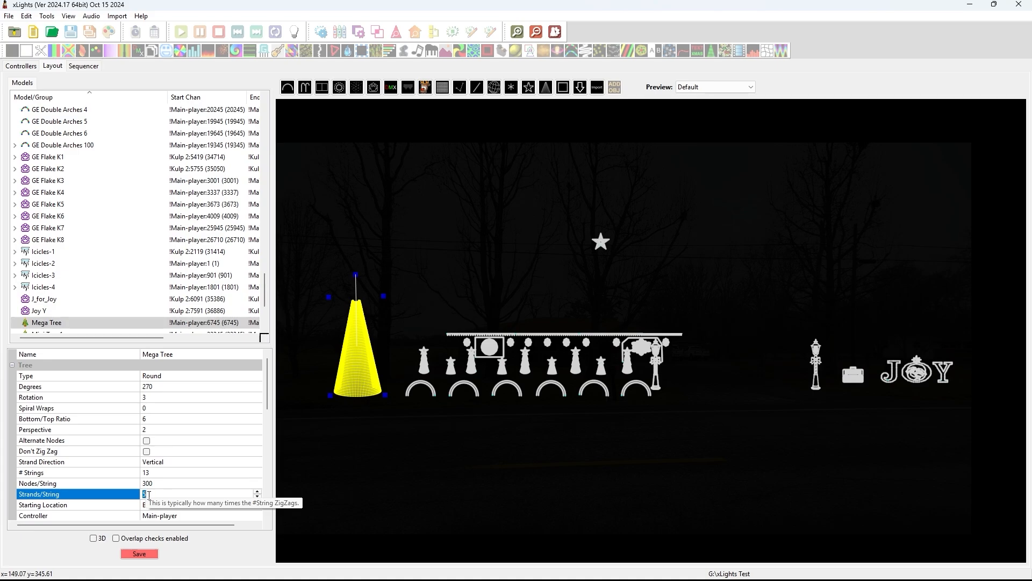
text(2)
key(Return)
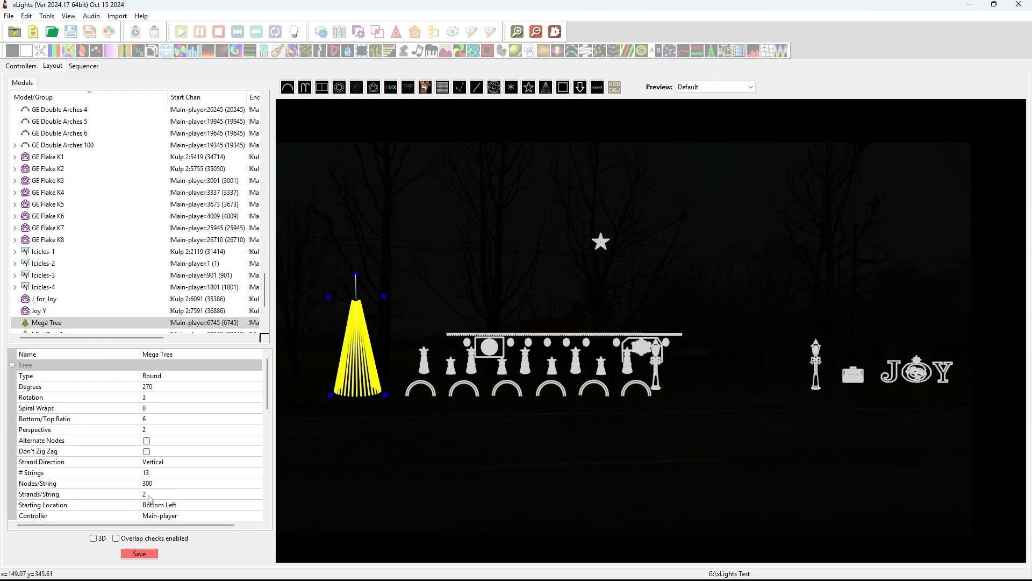
Examine the Mega Tree's node layout with the new string settings.
right_click(354, 376)
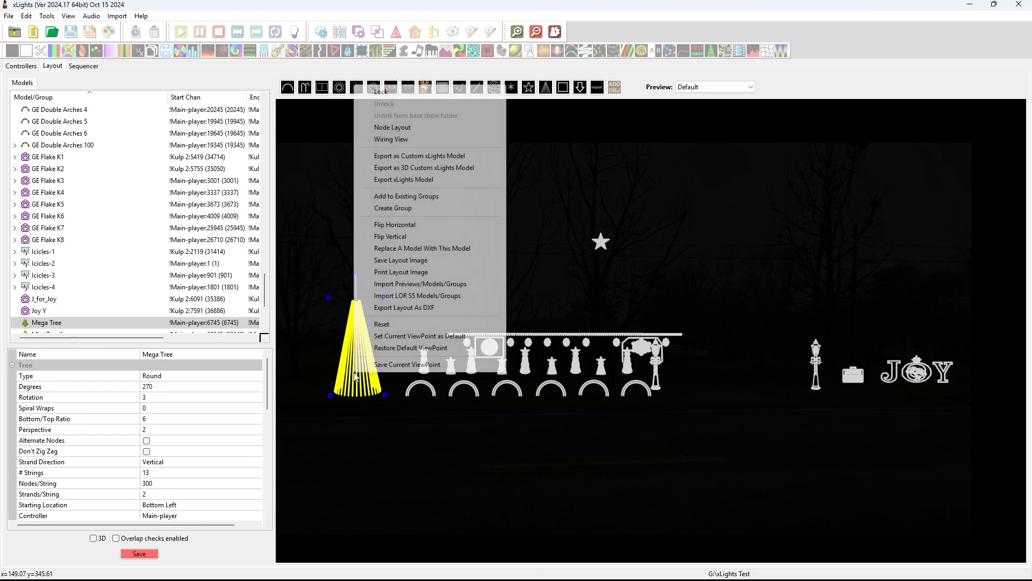
click(409, 130)
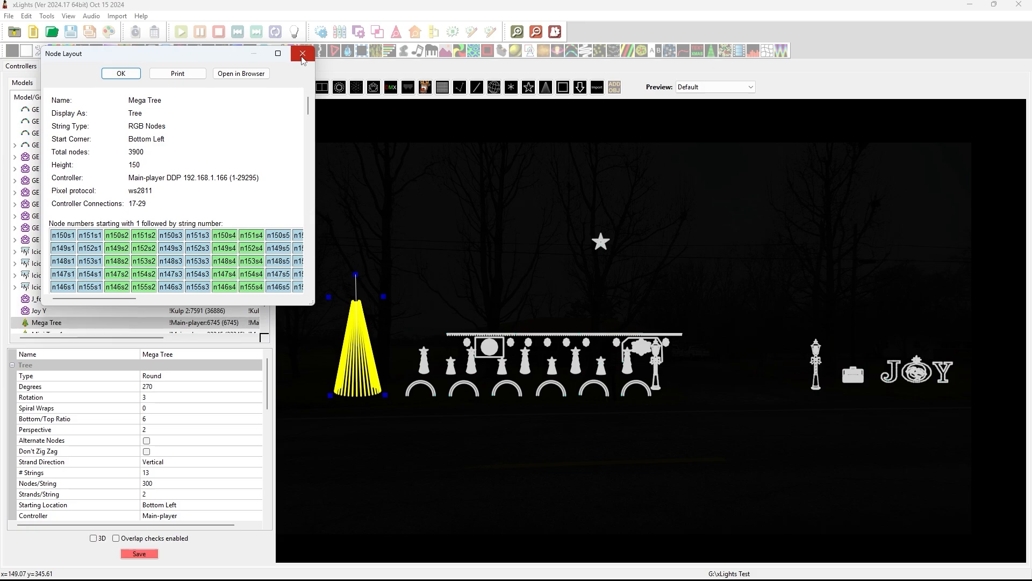
click(302, 54)
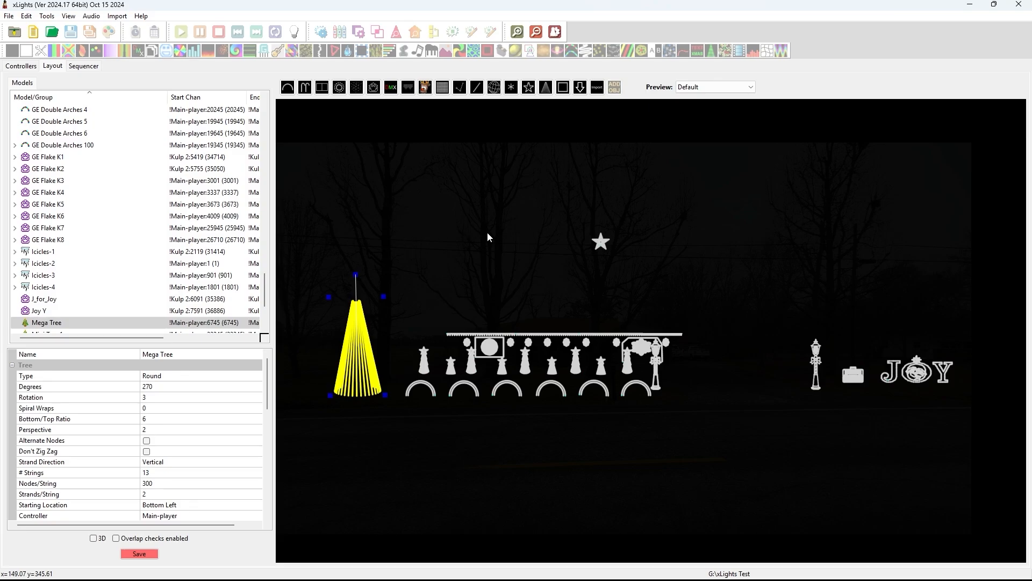
Move the MEGA TREE STAR onto the tip of the Mega Tree and check its node layout.
drag(602, 248, 358, 295)
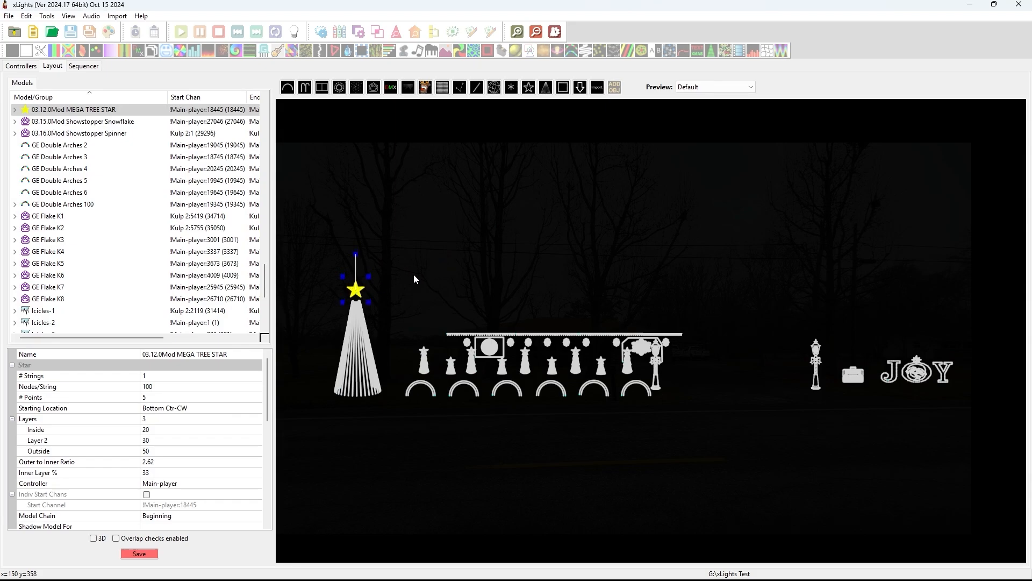
right_click(357, 292)
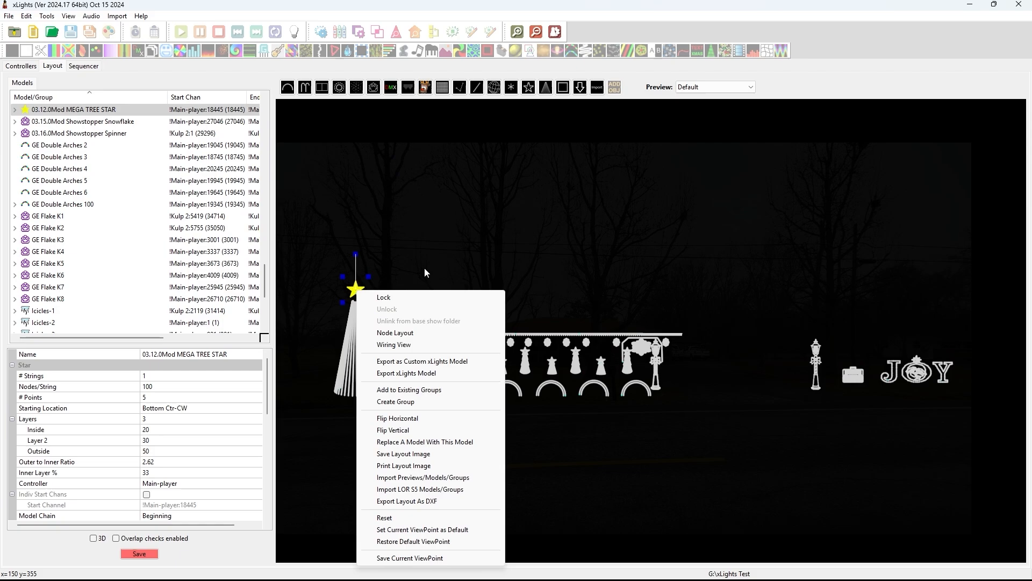
click(402, 331)
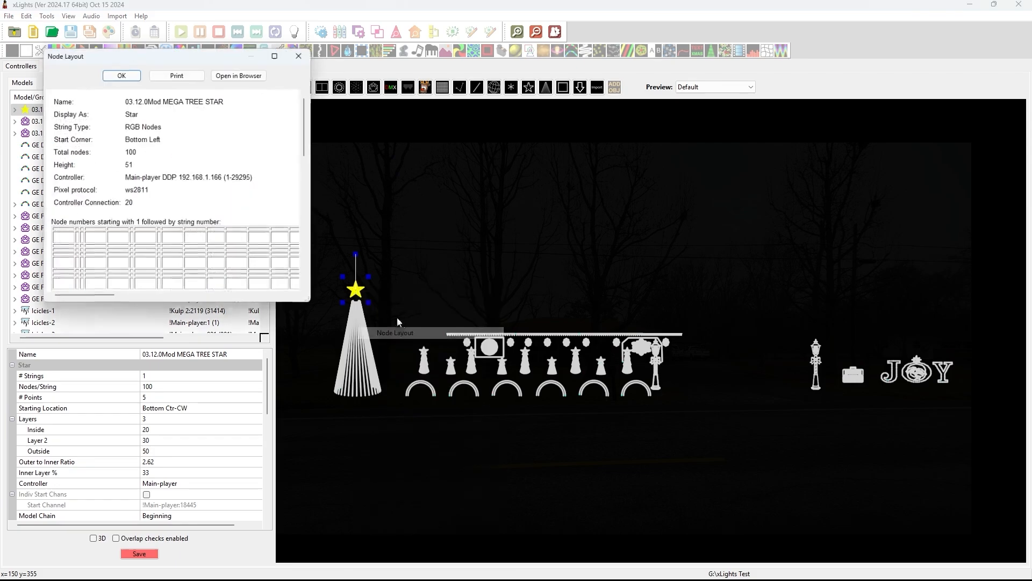
click(301, 54)
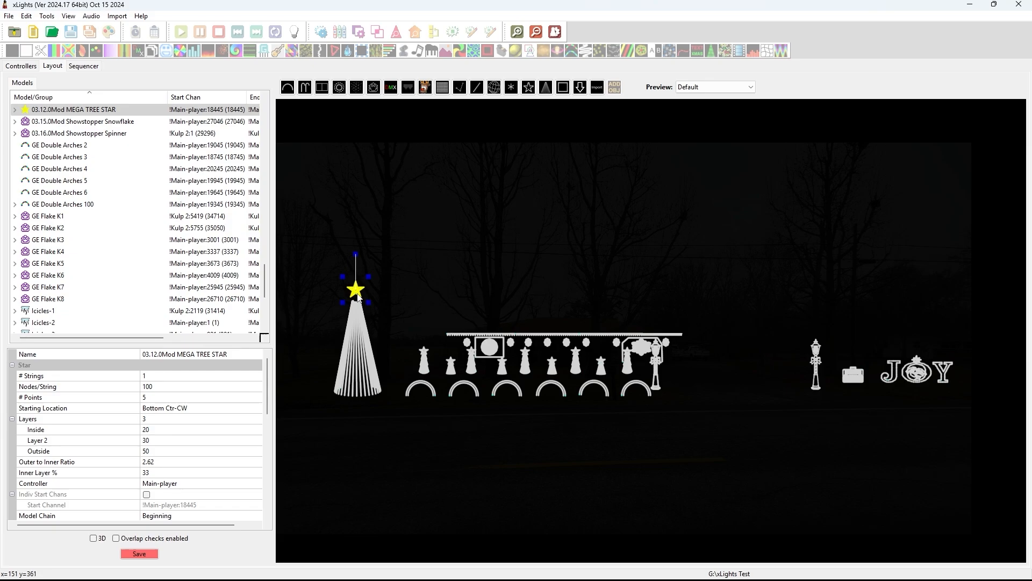
Delete the MEGA TREE STAR model from the layout.
key(Delete)
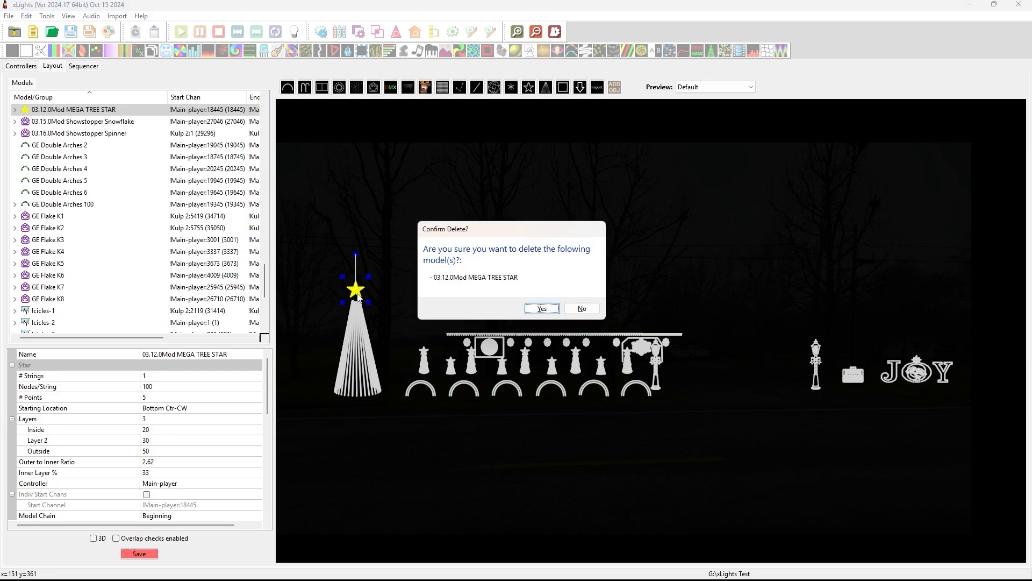
click(550, 309)
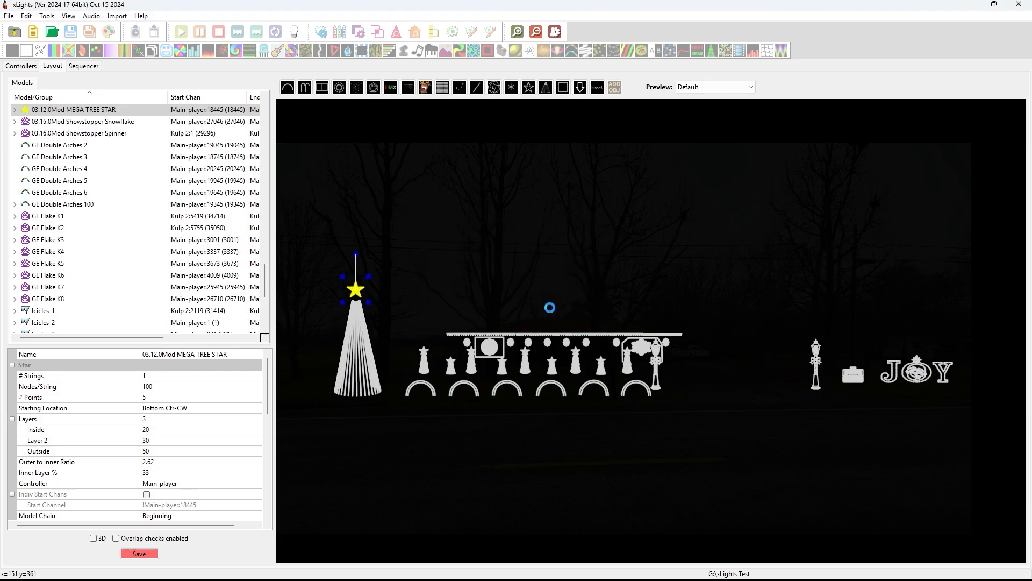
click(531, 239)
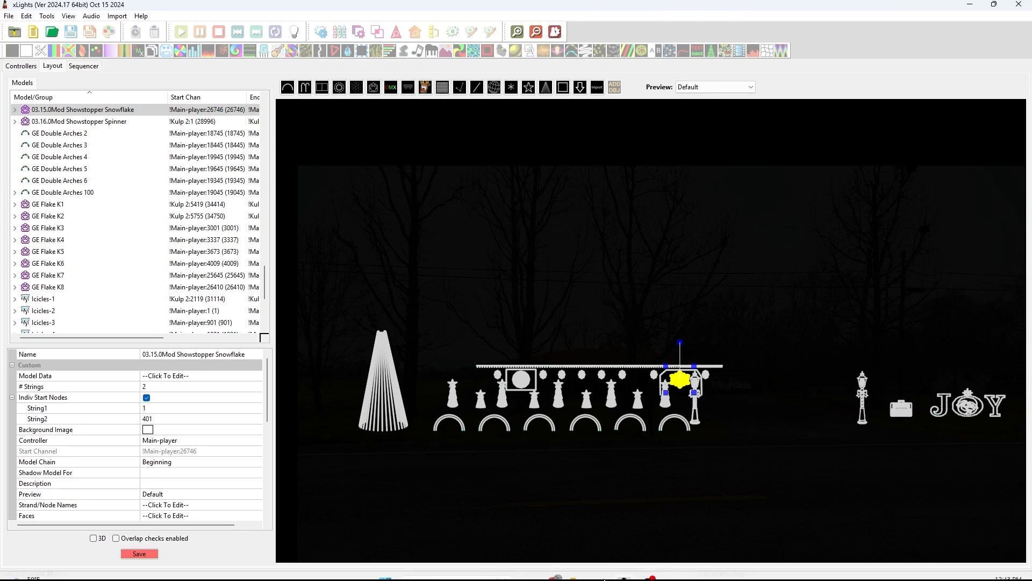
Switch to Chrome, examine the Star 30 product page's node and layer specifications and description, and return to xLights.
mouse_move(578, 570)
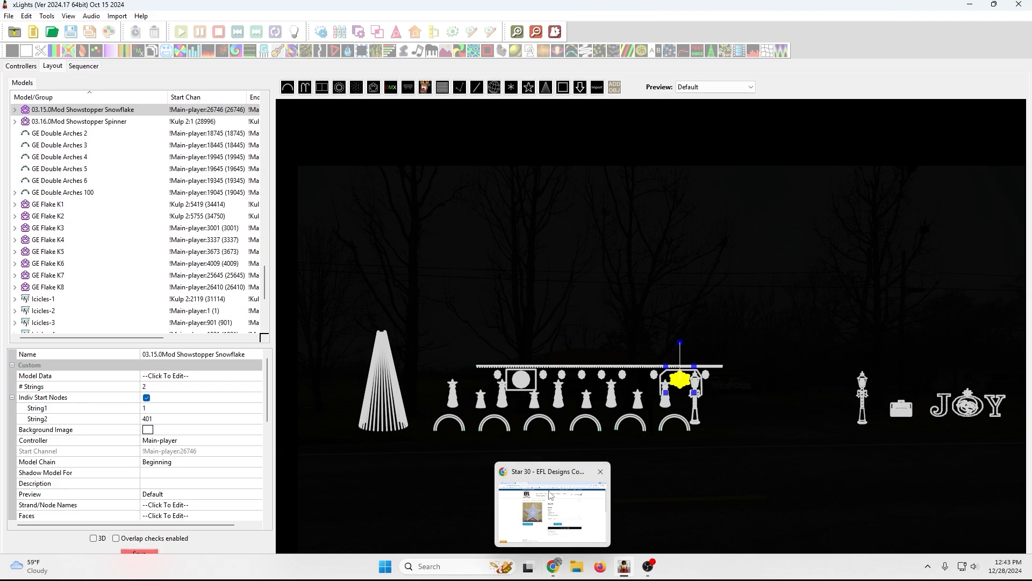
click(552, 474)
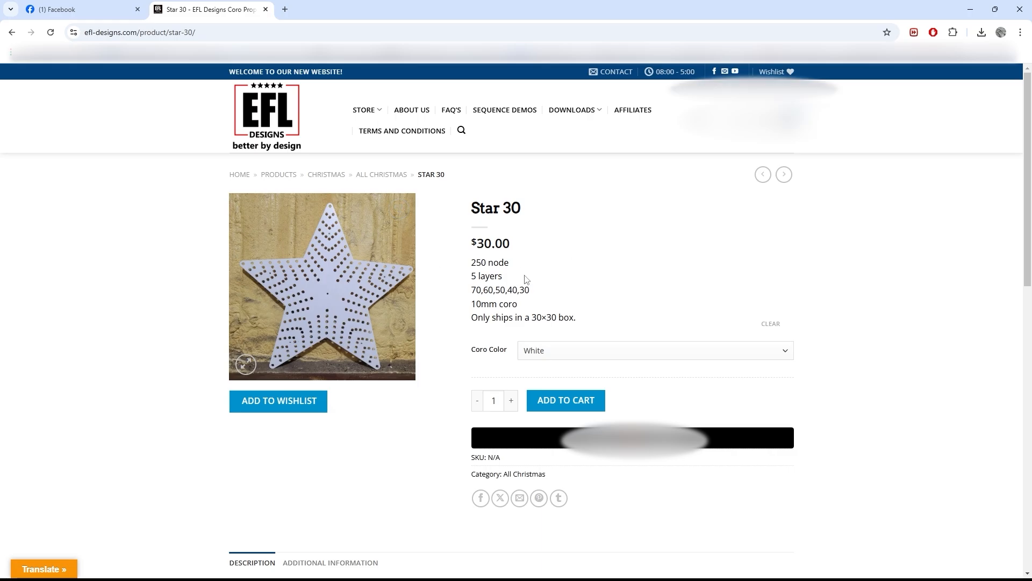
scroll(442, 387, down, 6)
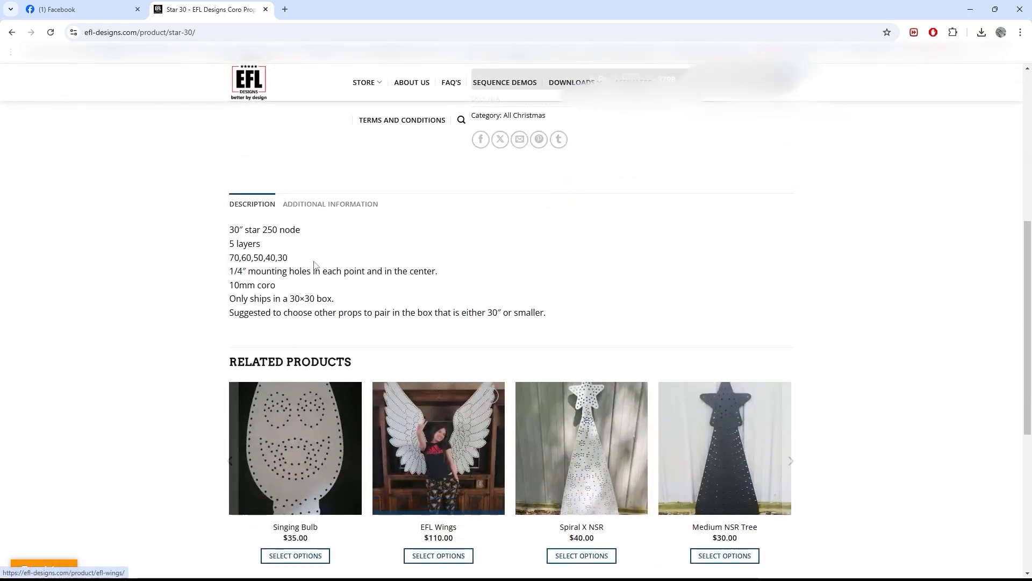
scroll(608, 295, up, 6)
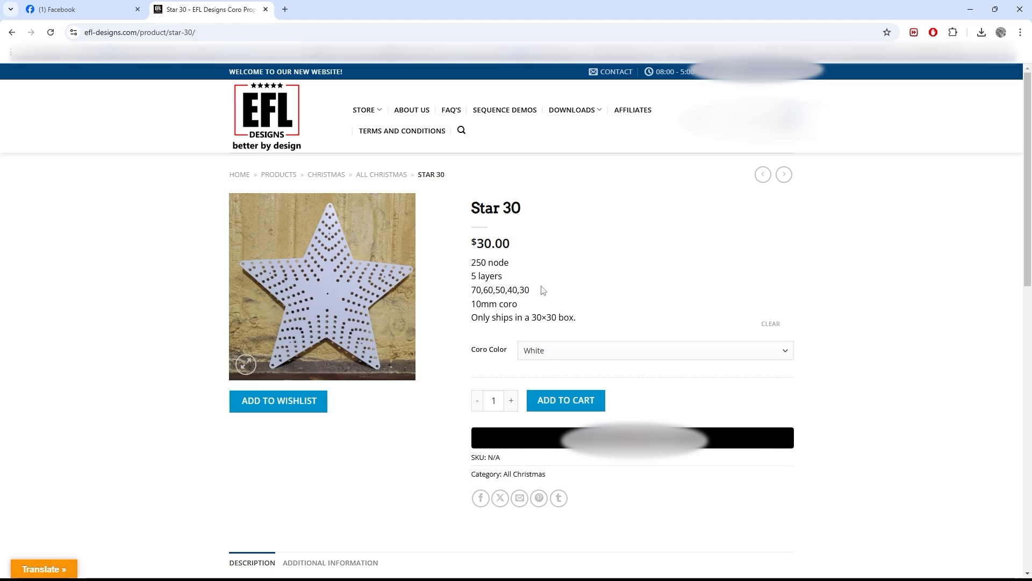
click(969, 14)
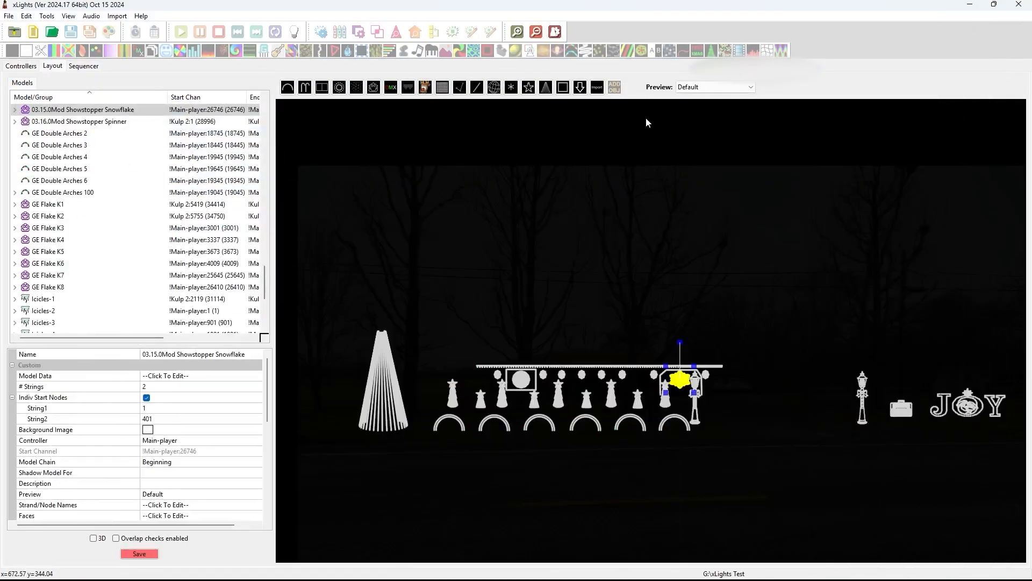
Look through the EFL Designs models in the vendor download catalogue for a matching star and close the catalogue.
click(580, 89)
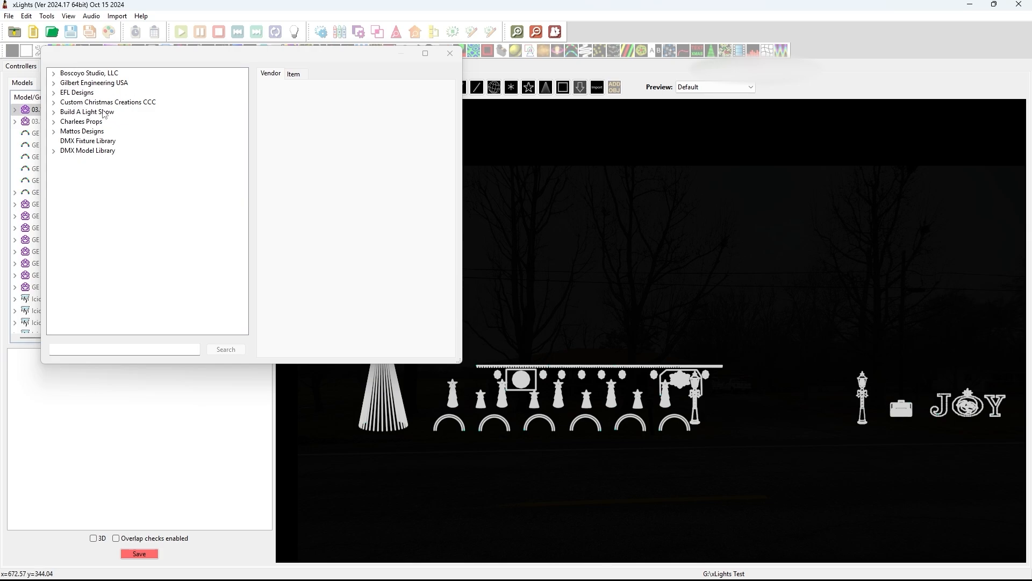
click(54, 92)
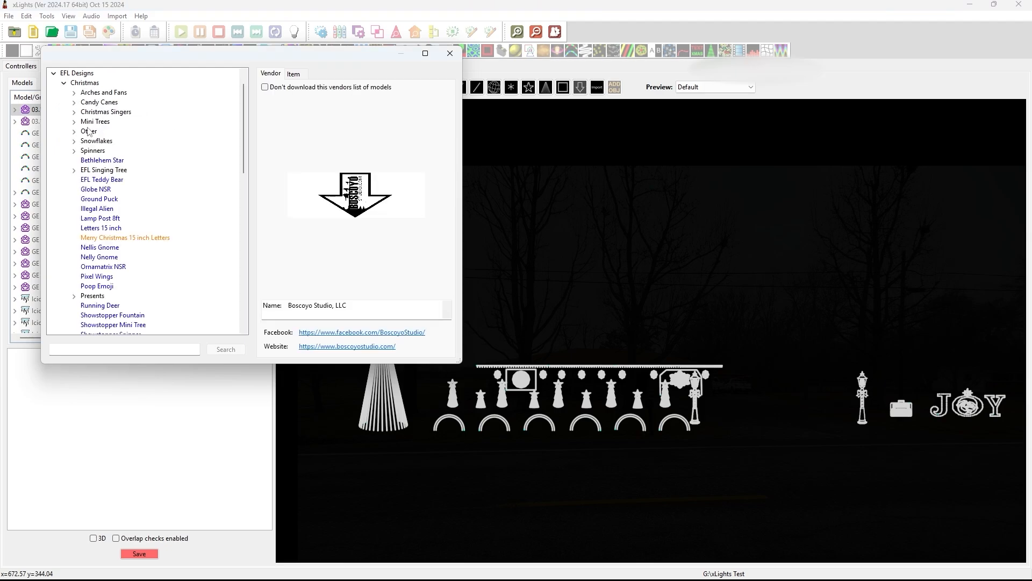
scroll(134, 200, down, 2)
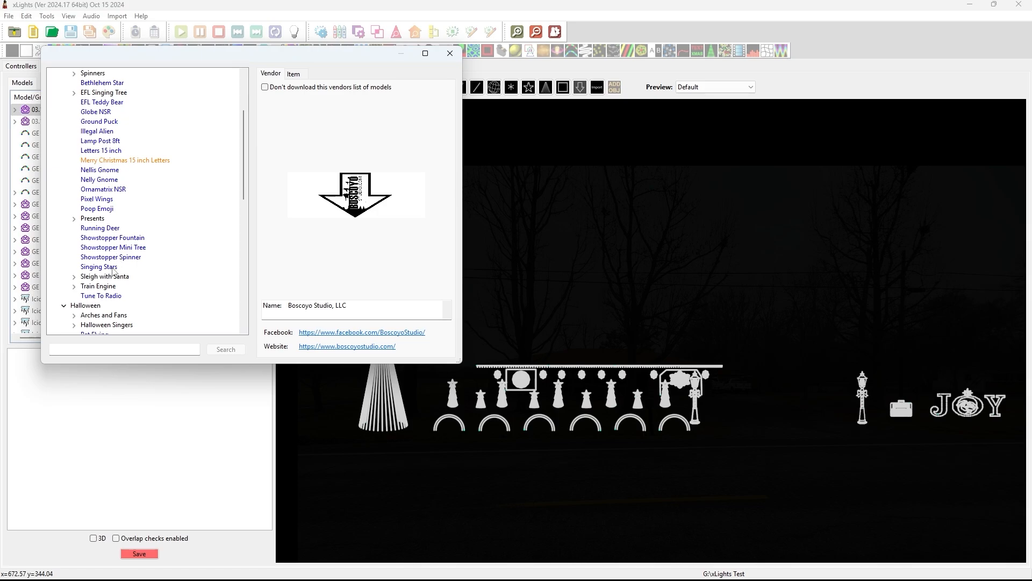
click(112, 268)
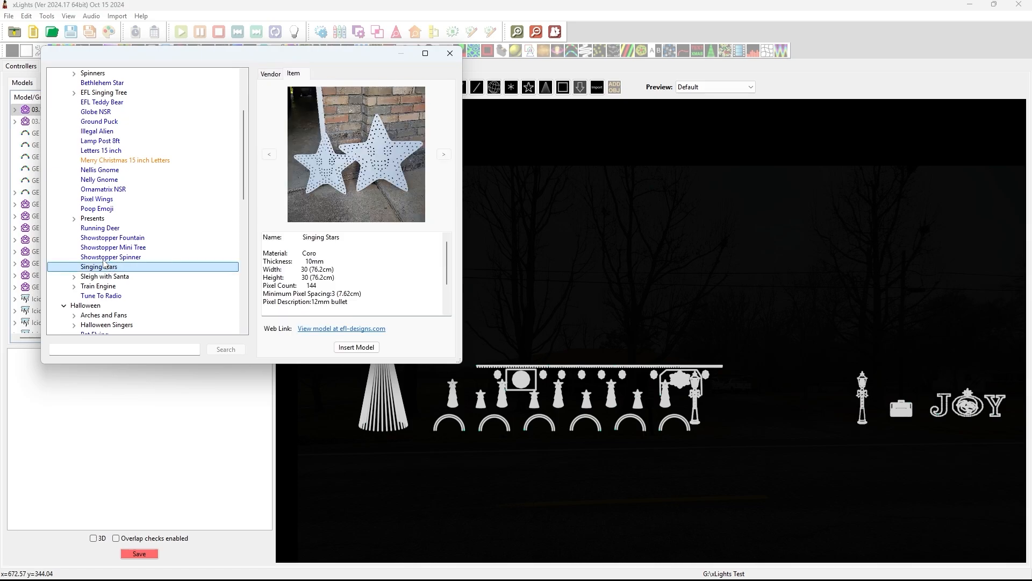
key(Up)
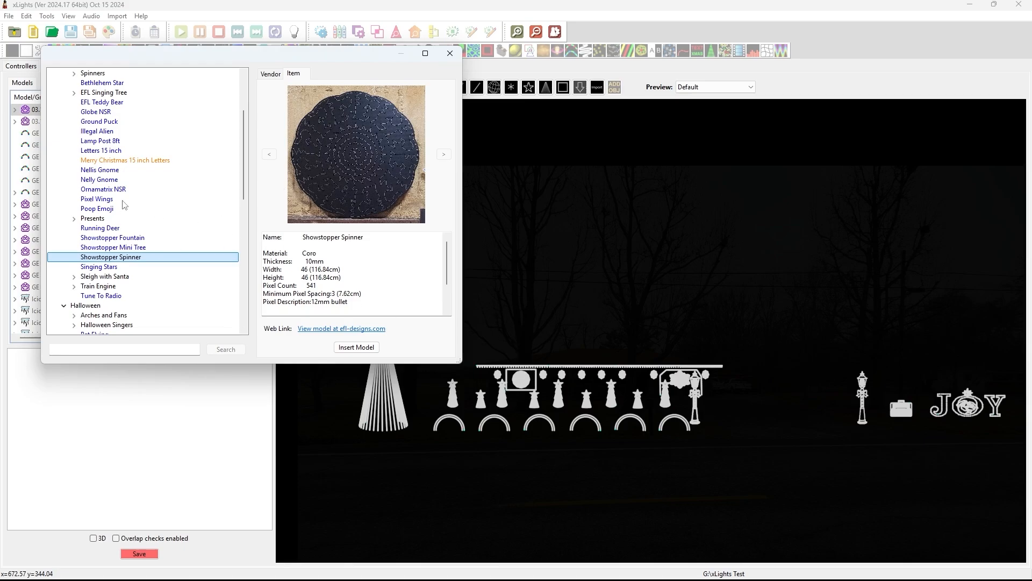
scroll(124, 236, down, 3)
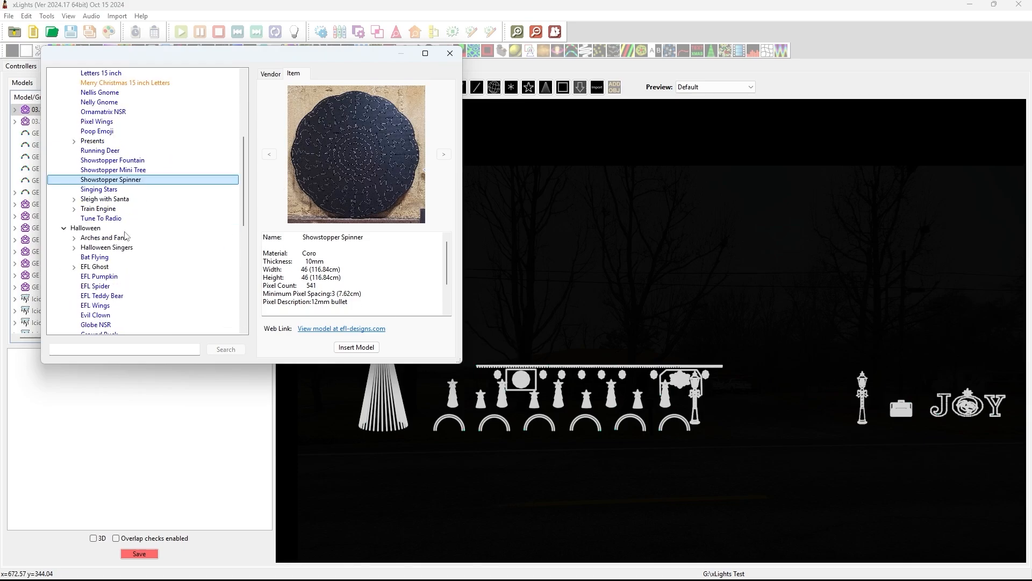
scroll(129, 240, down, 7)
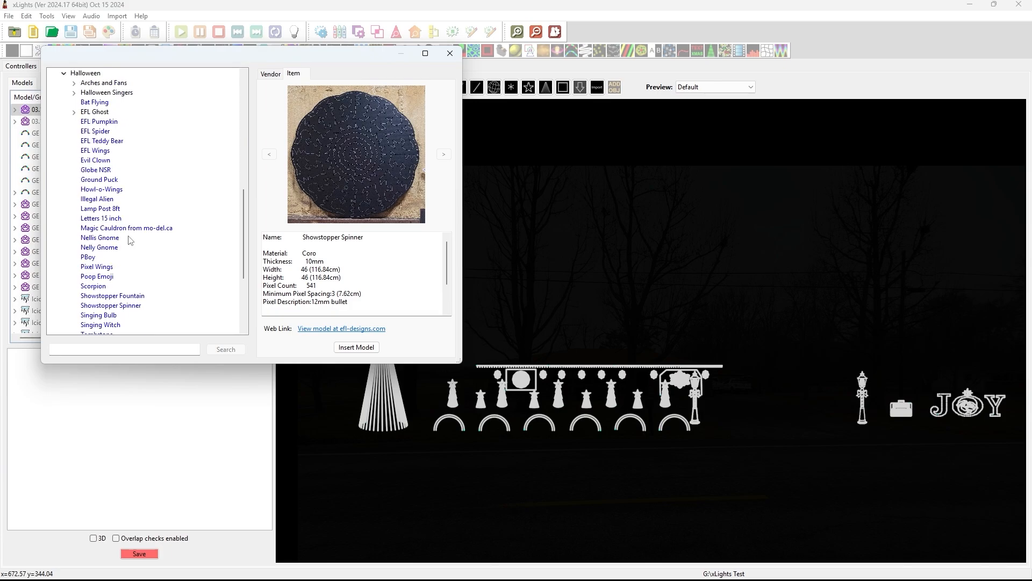
scroll(129, 240, down, 3)
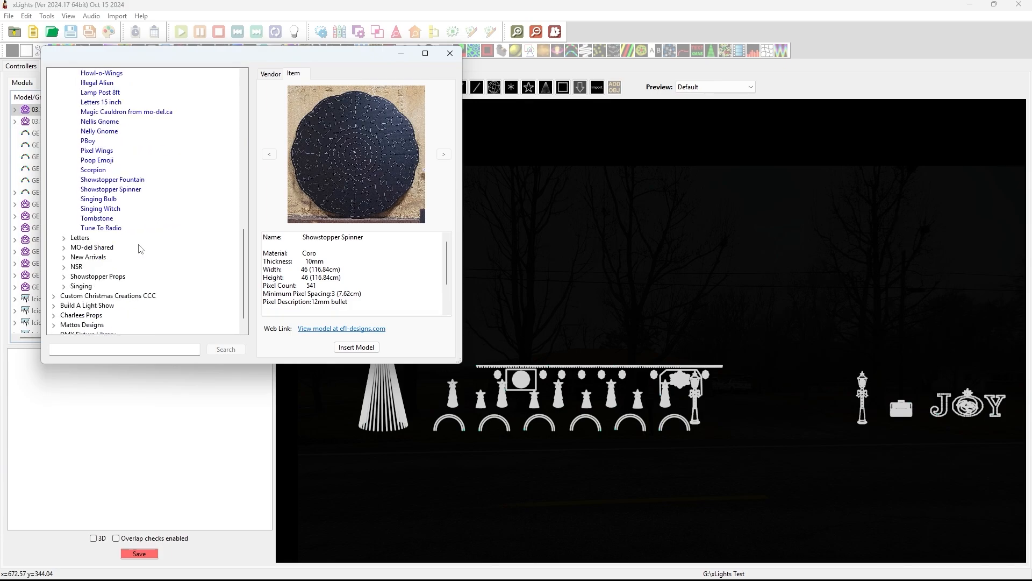
scroll(141, 249, down, 1)
scroll(141, 249, up, 7)
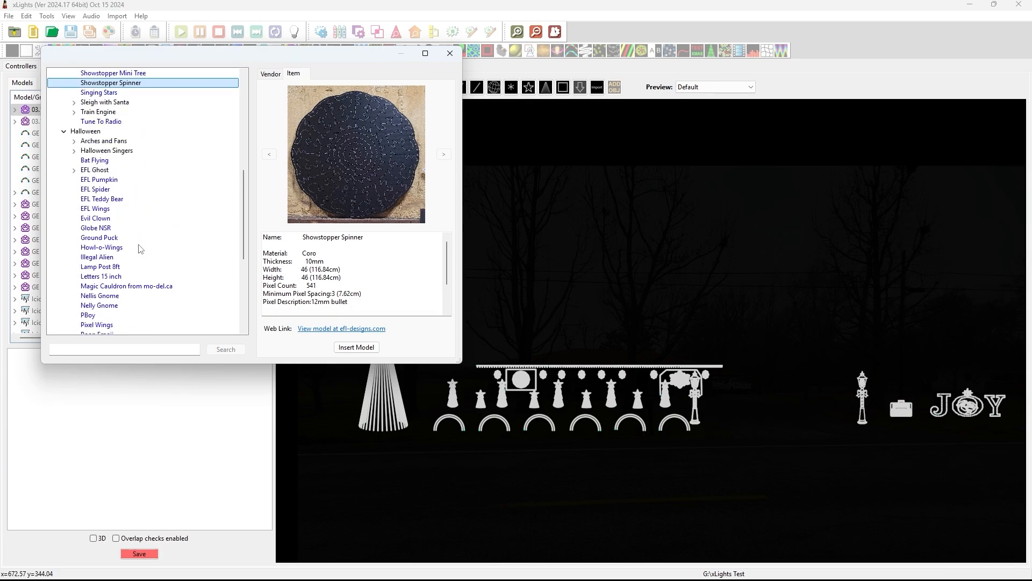
scroll(141, 249, up, 12)
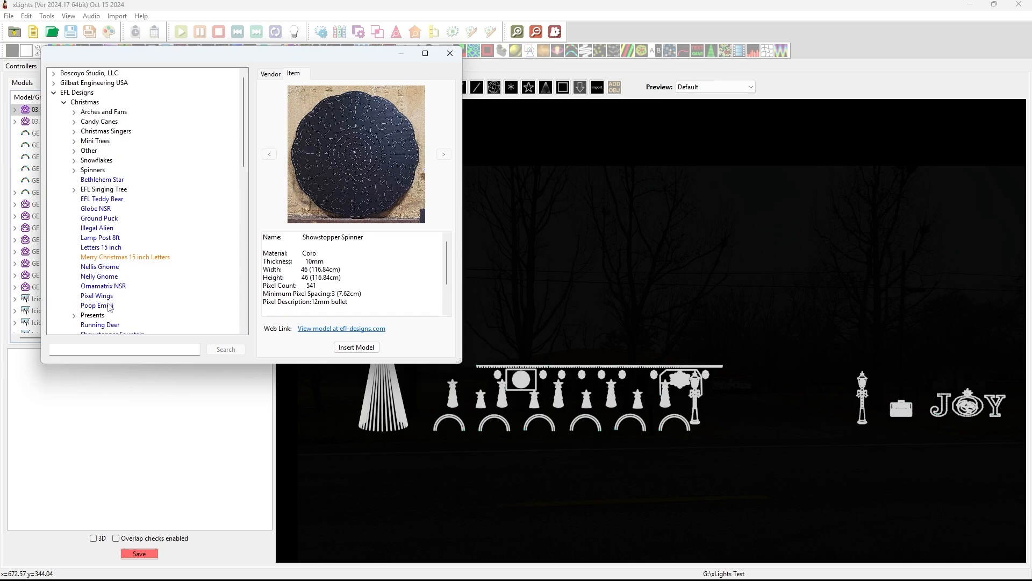
click(99, 240)
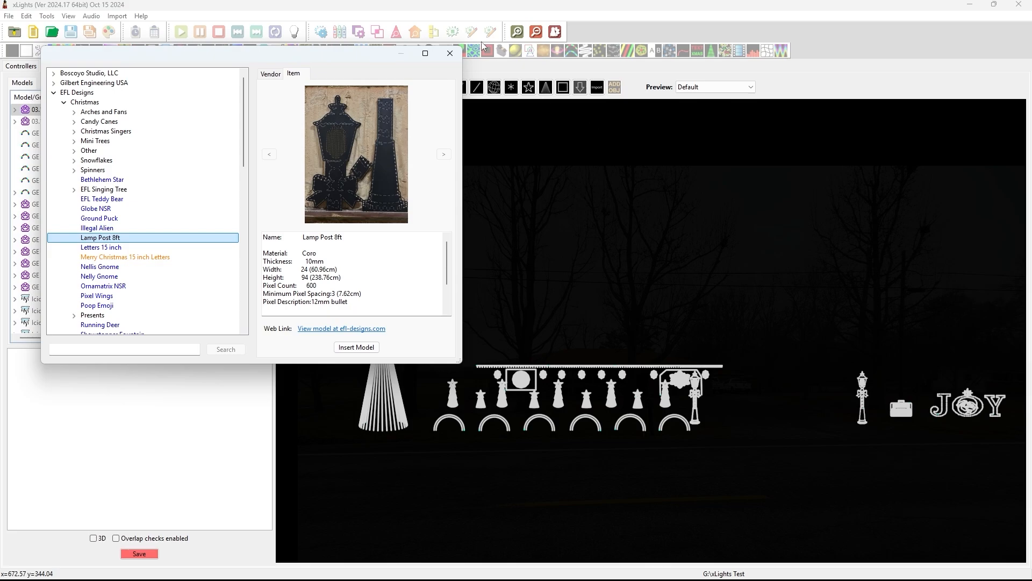
click(450, 52)
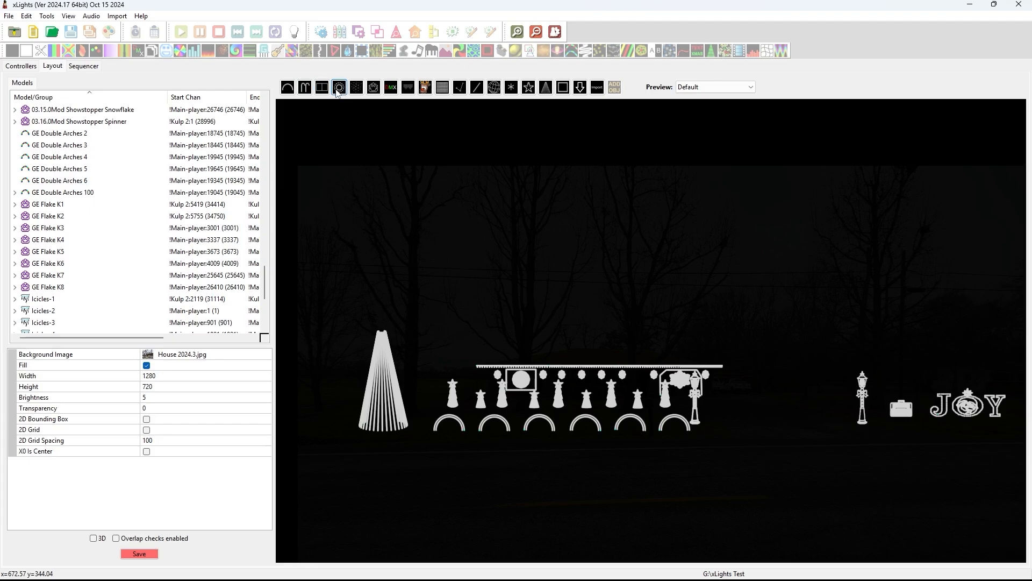
Draw a Star model in the empty sky area above the roofline props.
click(528, 87)
click(537, 157)
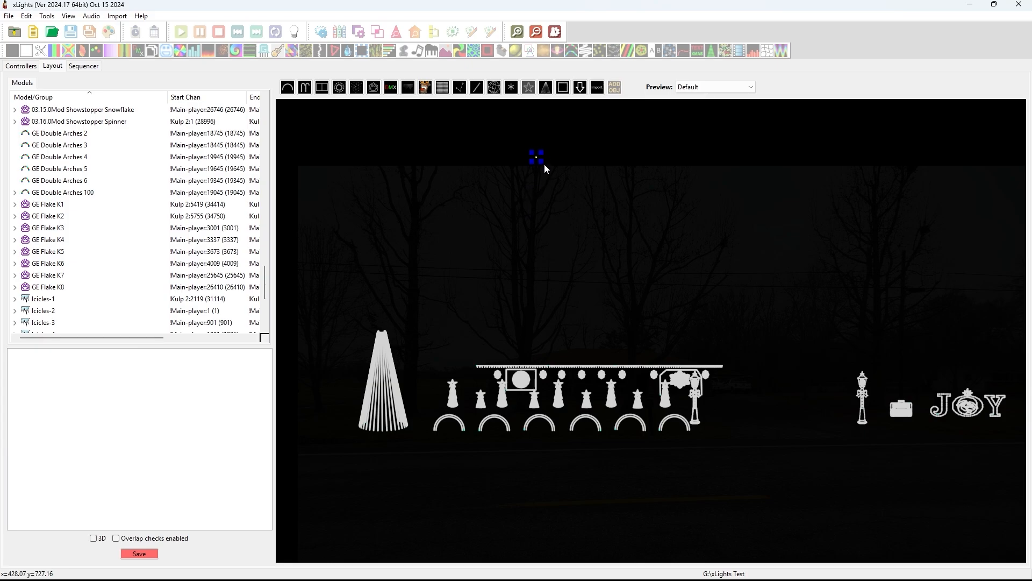
drag(541, 161, 638, 223)
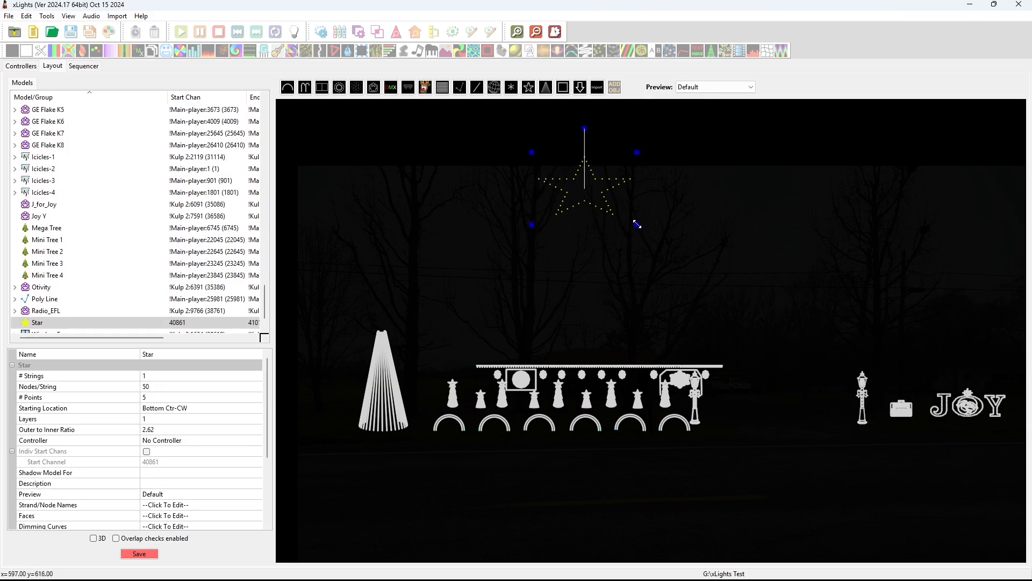
Move the new star onto the tip of the Mega Tree and shrink it to topper size.
drag(601, 177, 401, 300)
drag(437, 343, 384, 324)
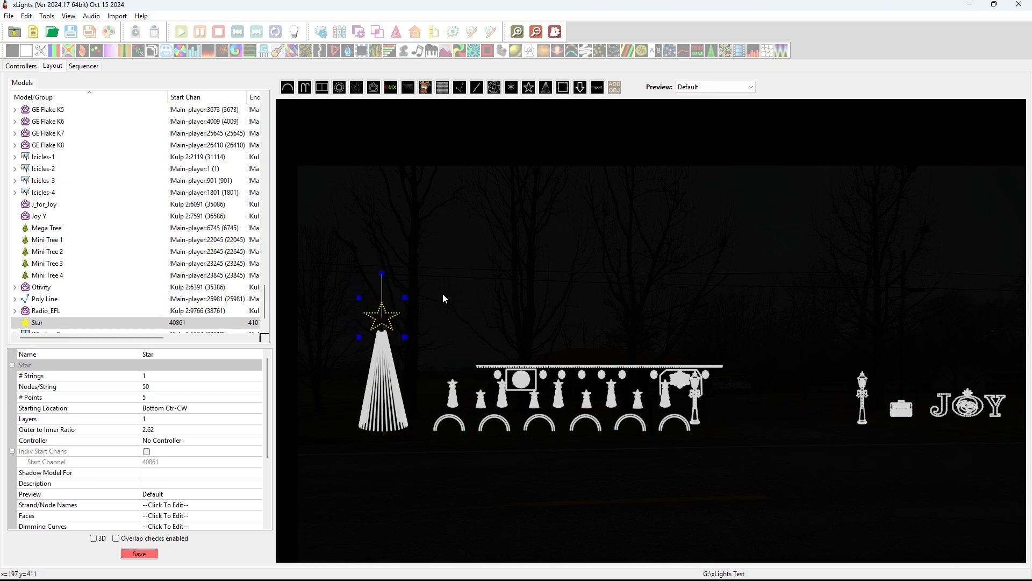
drag(406, 340, 385, 327)
drag(385, 327, 384, 326)
click(426, 306)
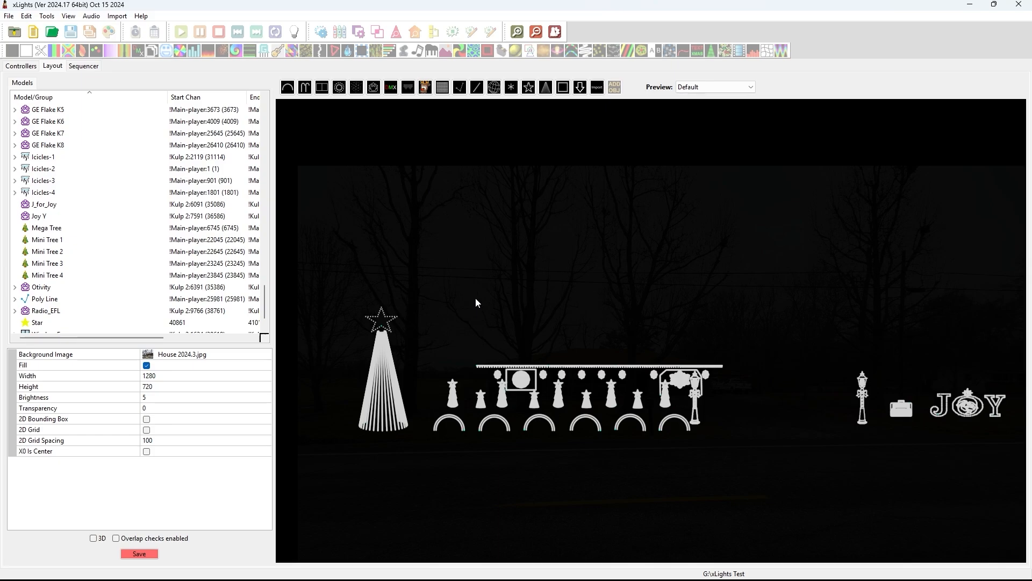
Check the star's node layout against the nodes-per-layer line on the Star 30 page in Chrome, then return to xLights and close the layout.
click(383, 322)
right_click(384, 319)
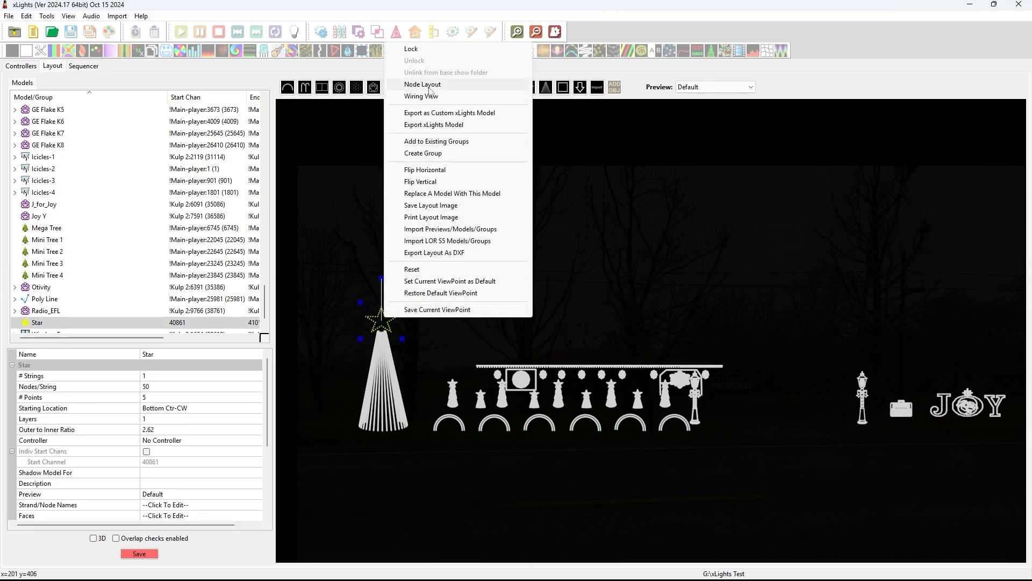
click(425, 85)
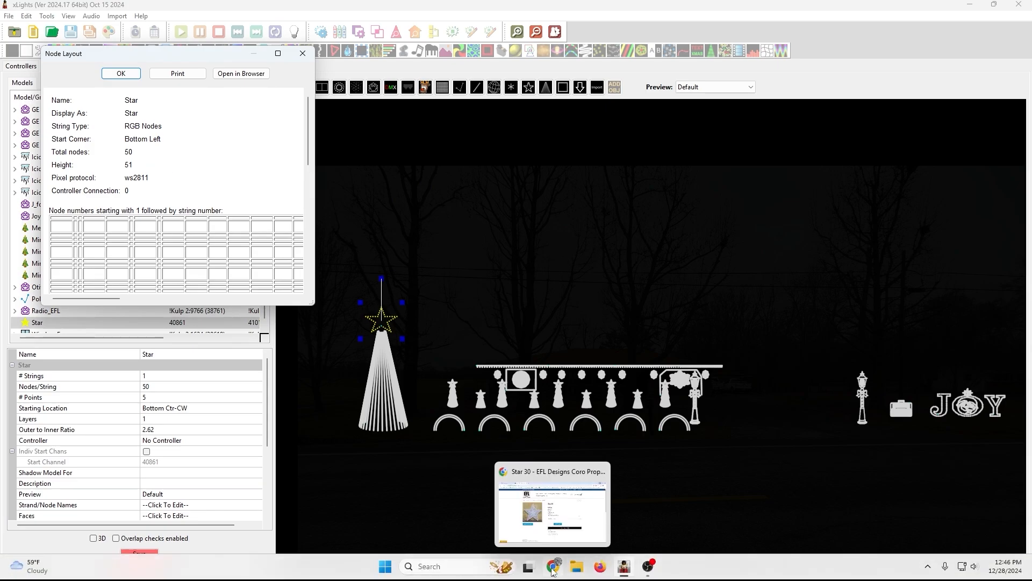
click(553, 570)
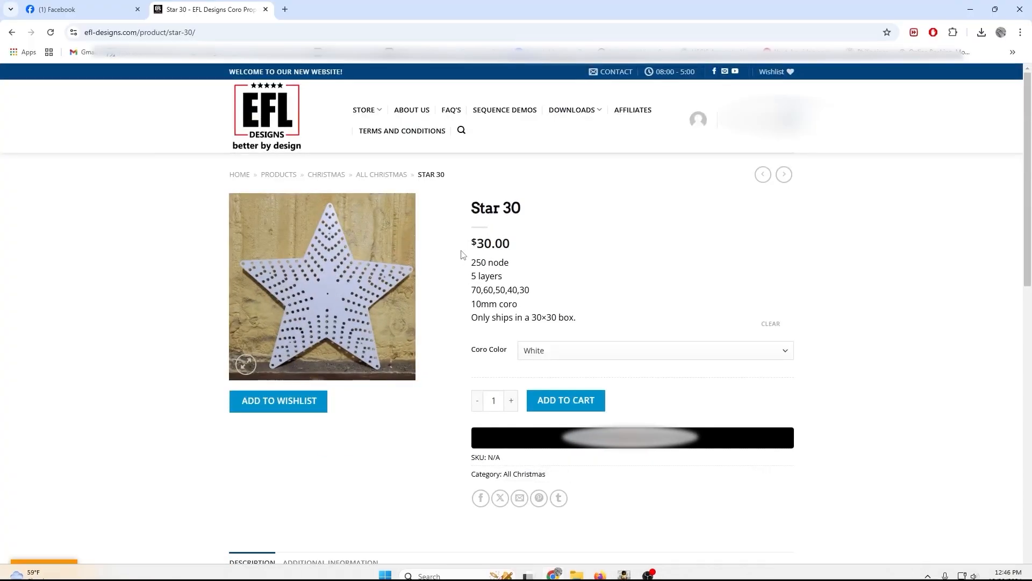
drag(472, 262, 532, 290)
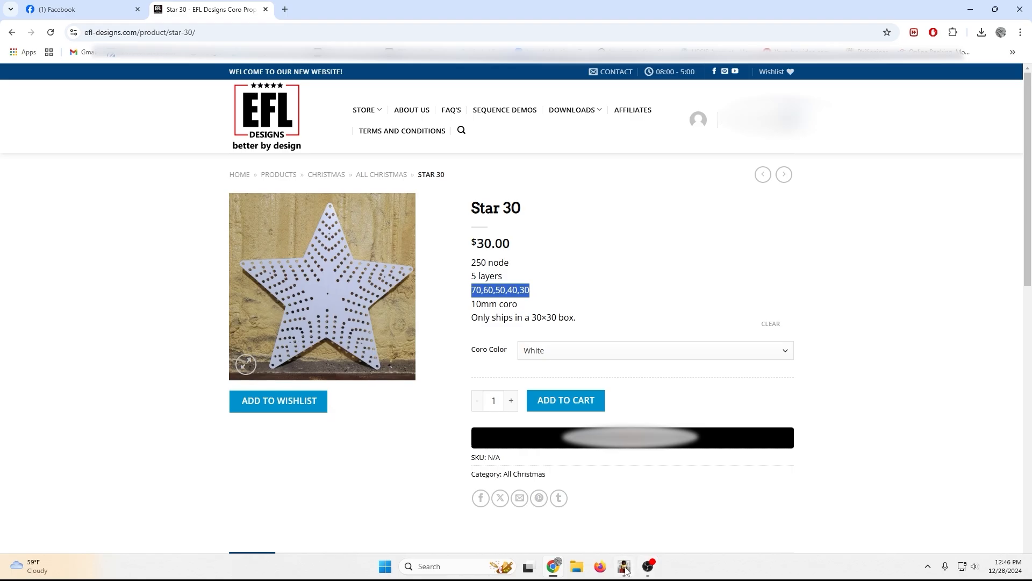
click(625, 569)
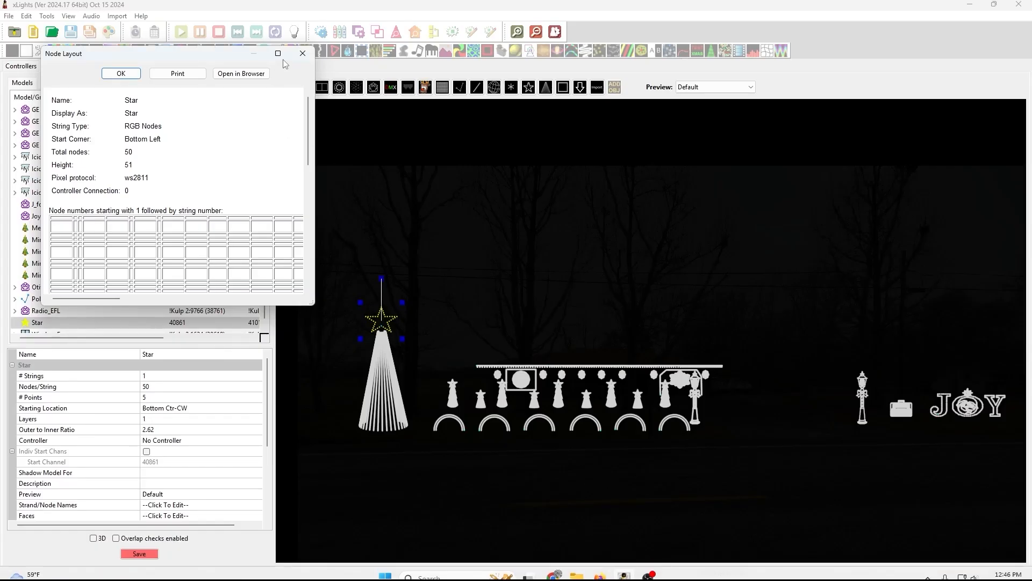
click(303, 53)
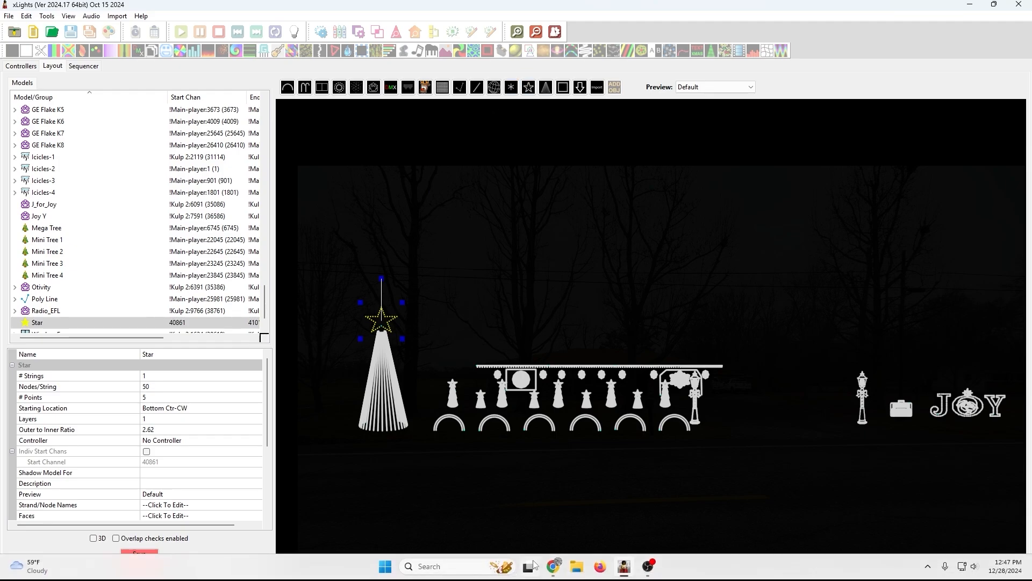
Compare the star's string, nodes-per-string and points settings with the Star 30 specifications in Chrome.
click(552, 566)
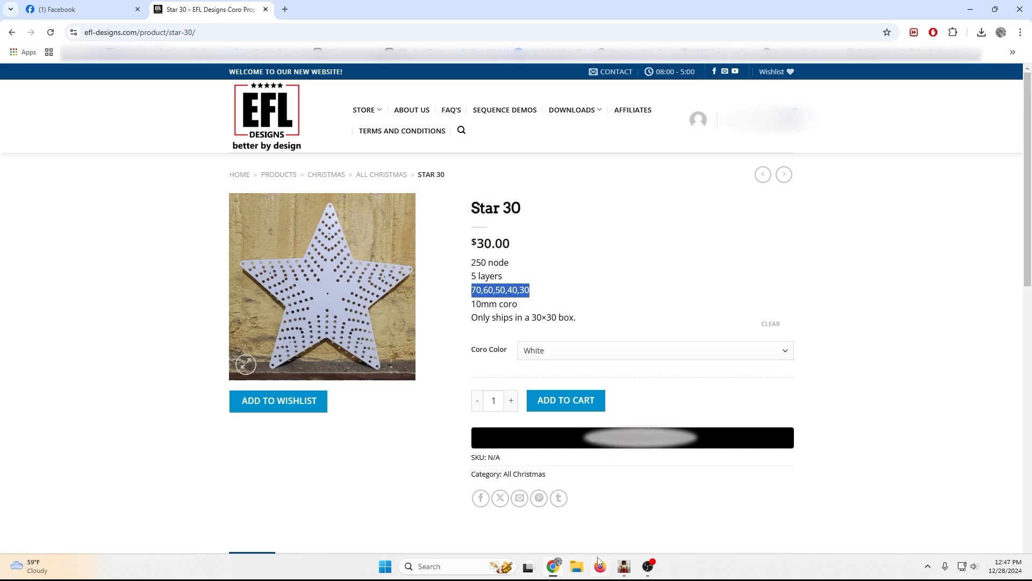
click(624, 565)
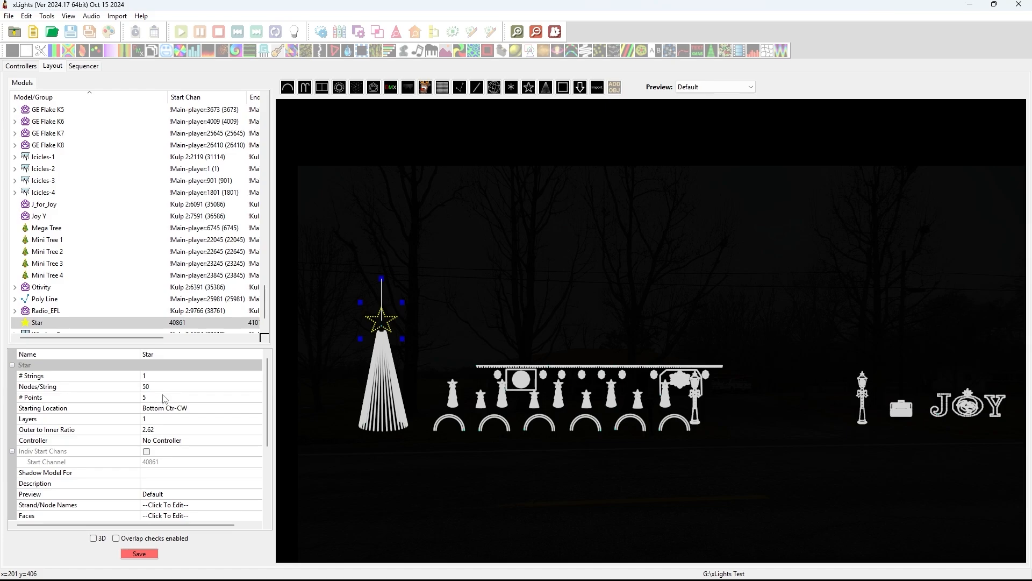
click(147, 376)
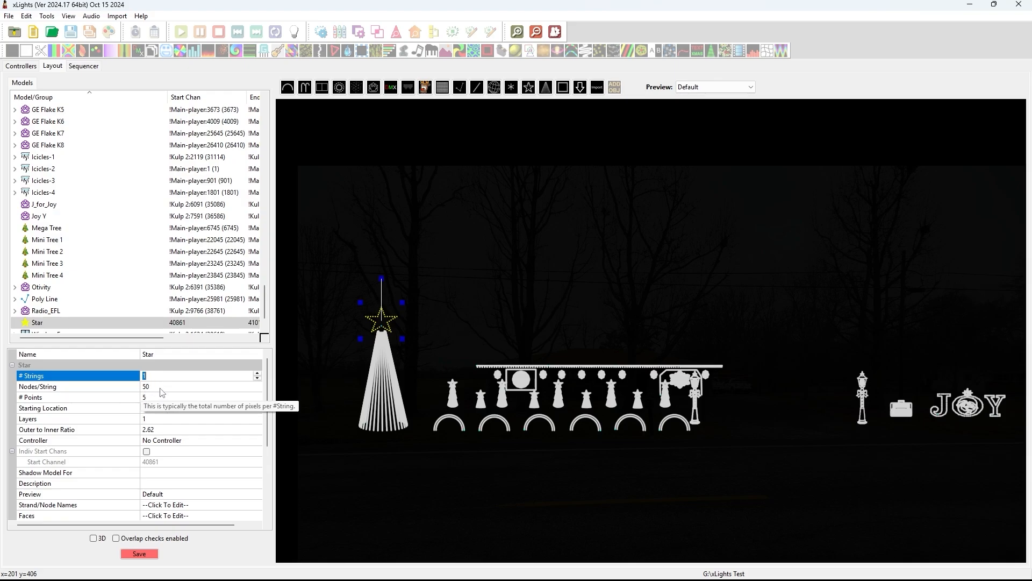
click(151, 387)
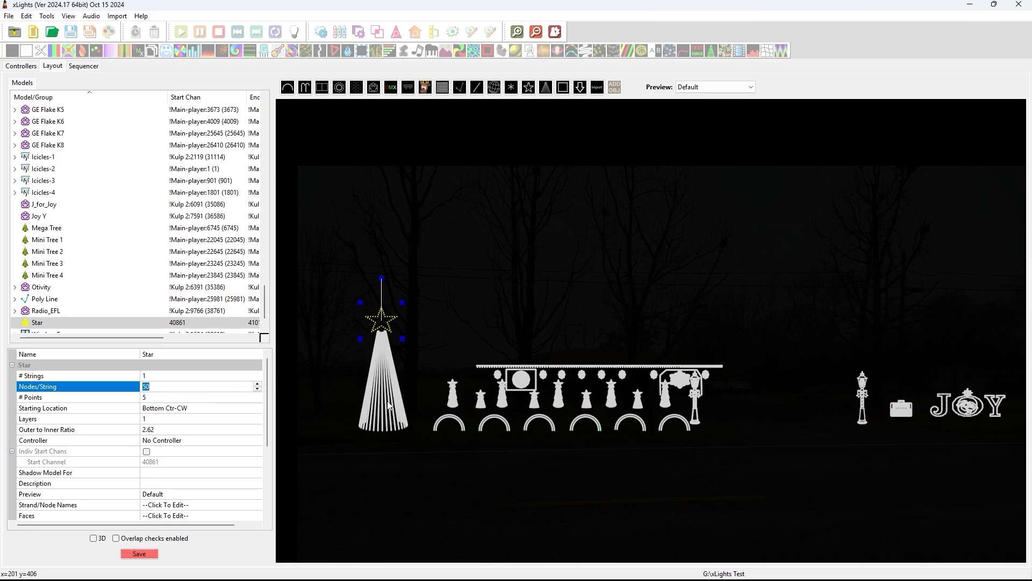
click(151, 399)
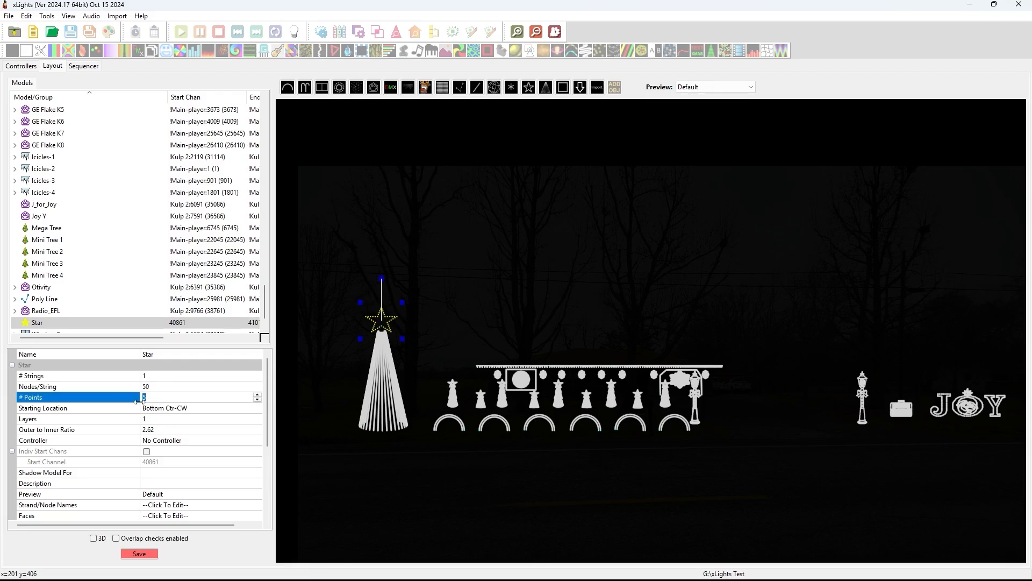
Recheck the layer count on the Star 30 page in Chrome, then set the star's layers to 5 in xLights.
click(150, 419)
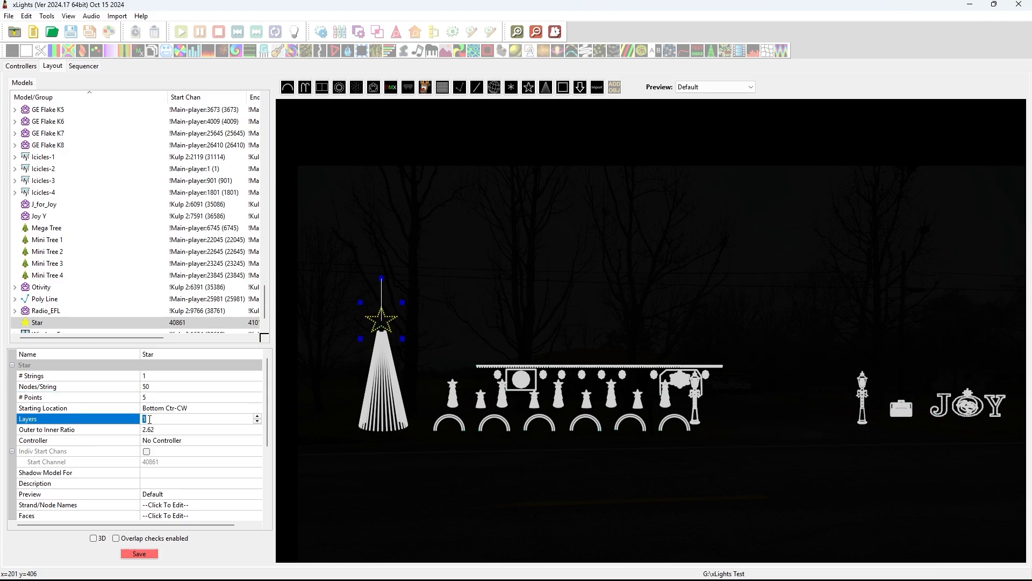
mouse_move(515, 579)
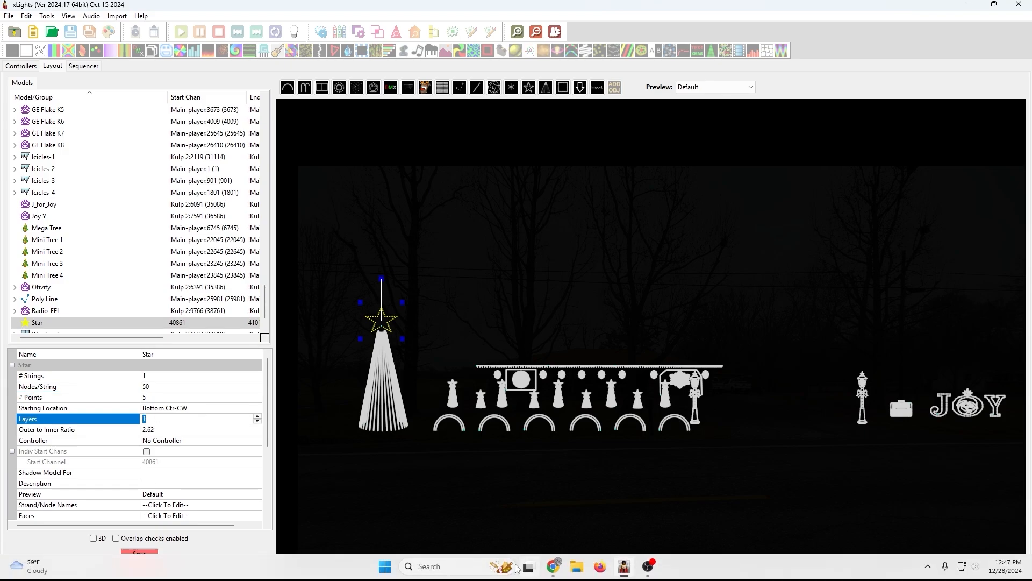
click(554, 565)
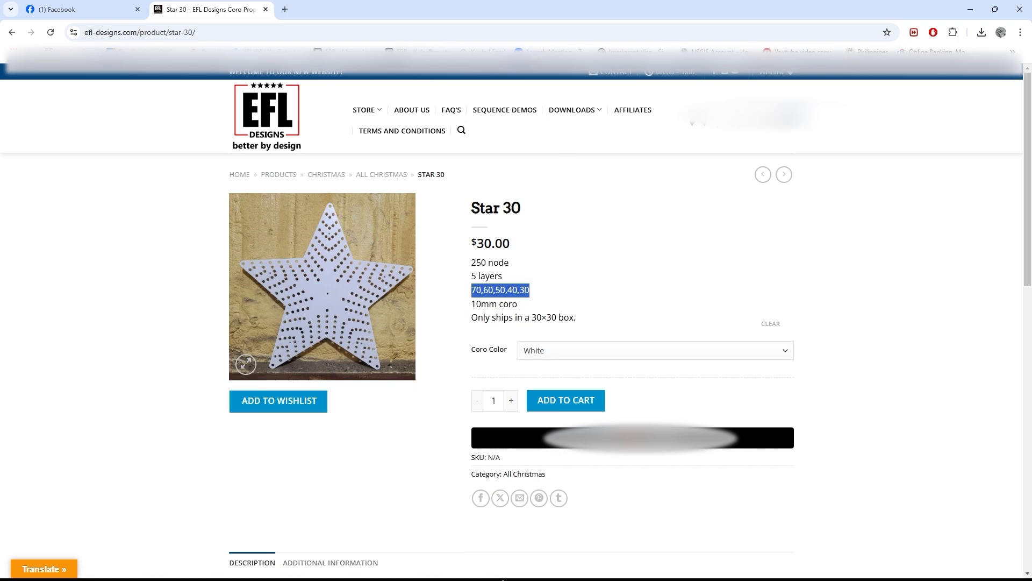
mouse_move(554, 566)
click(623, 566)
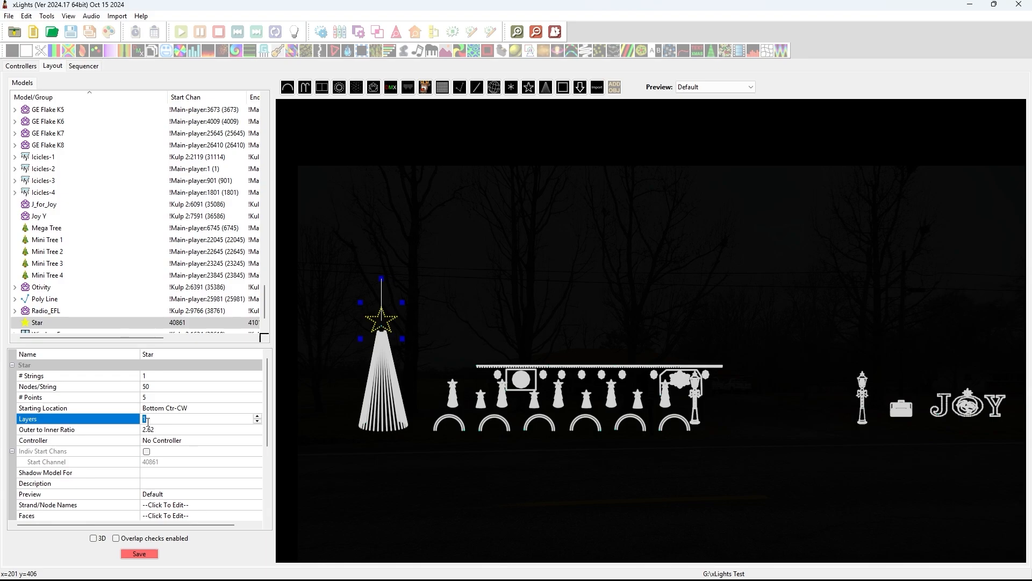
text(5)
key(Return)
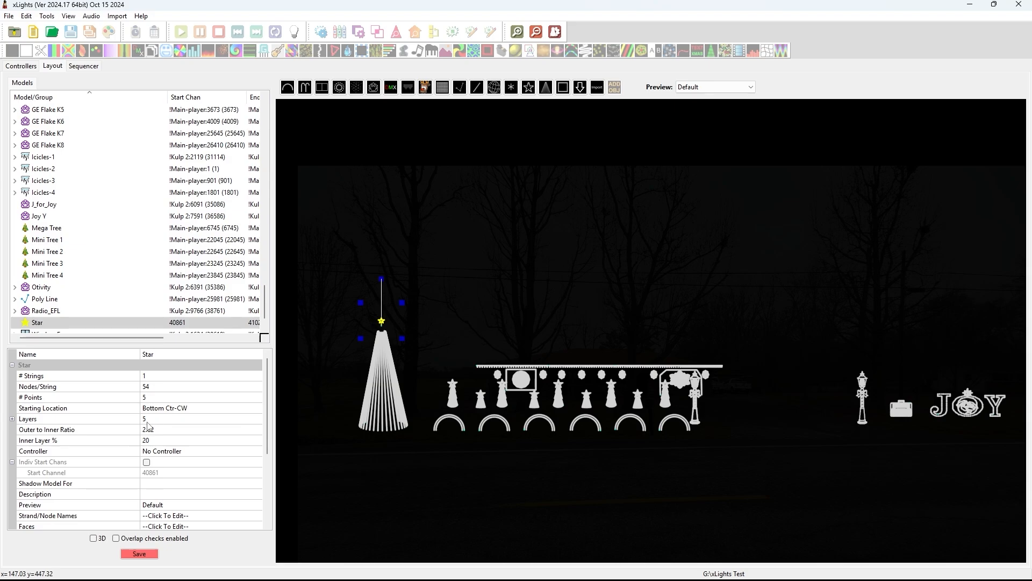
Expand the star's layer settings and set the Inside layer to 30 nodes and Layer 2 to 40.
click(12, 419)
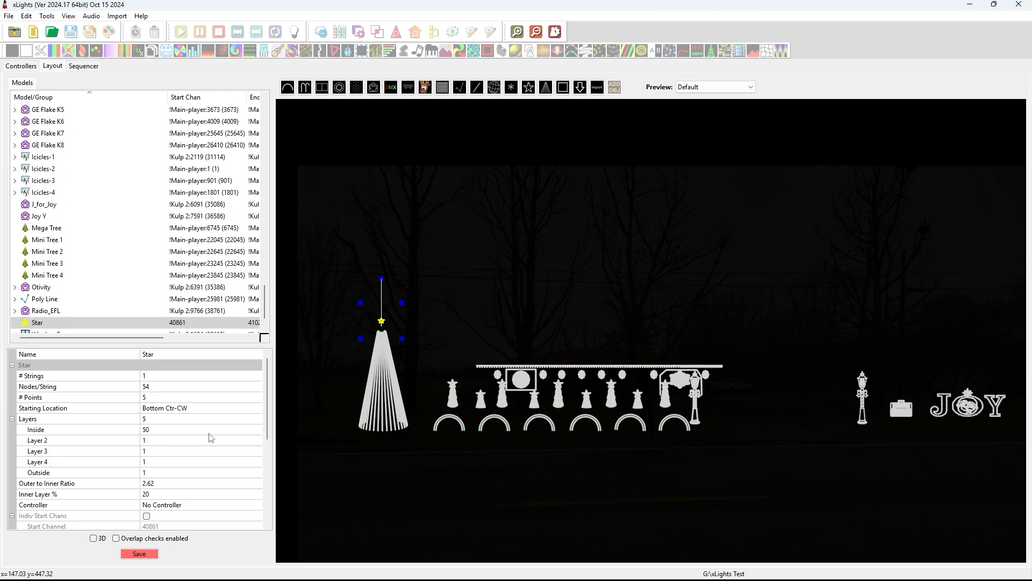
click(150, 430)
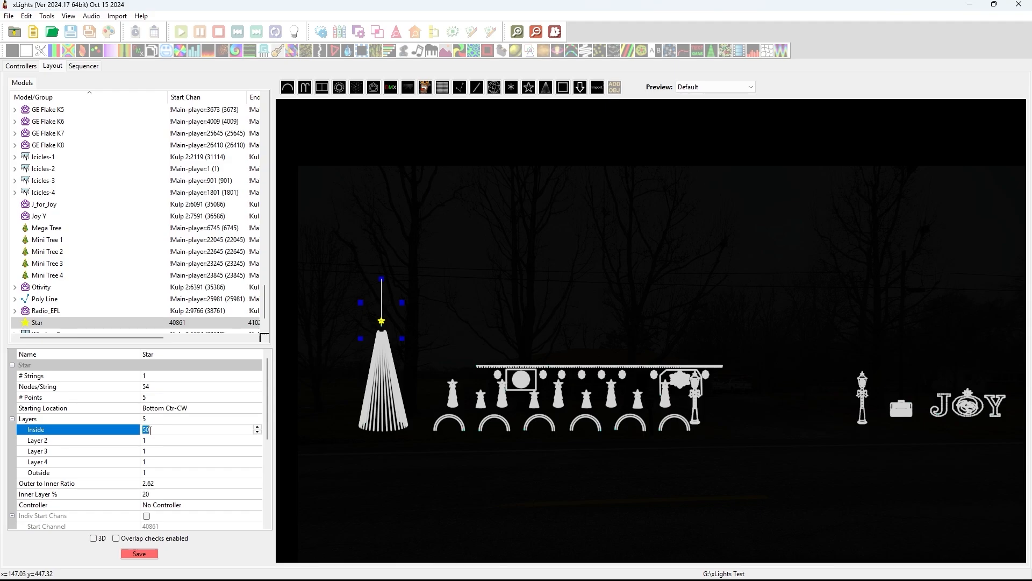
text(30)
key(Return)
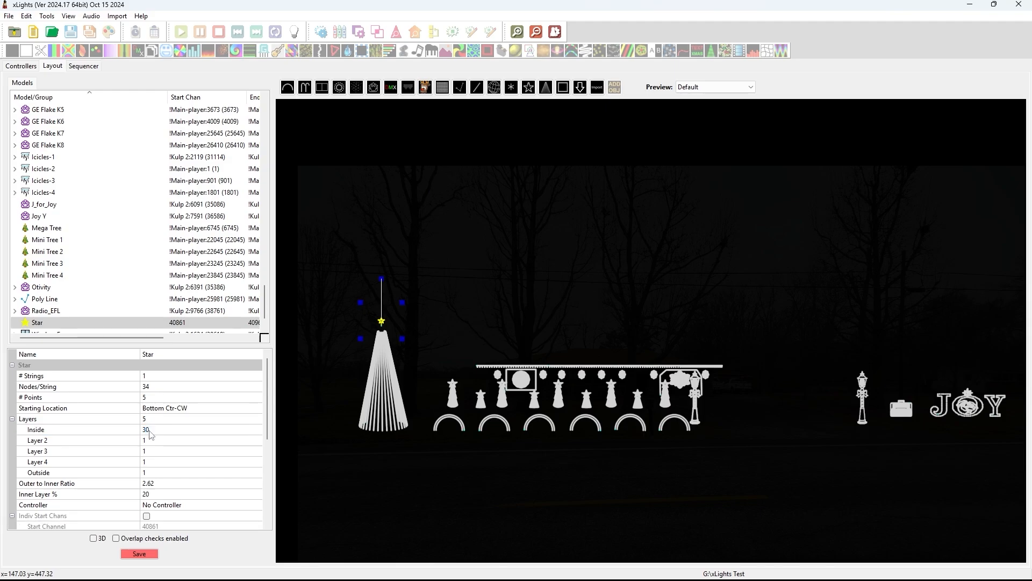
click(149, 441)
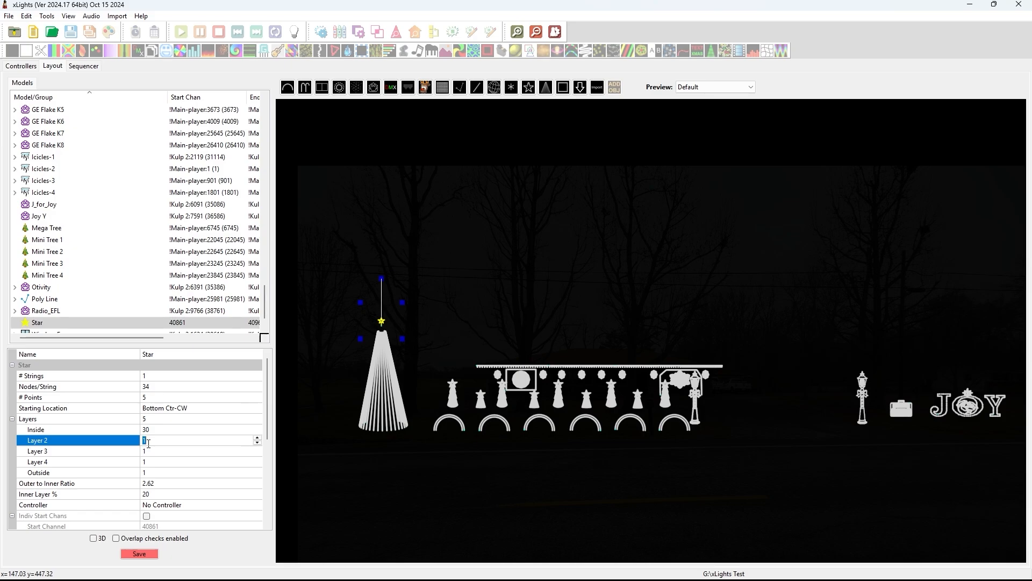
text(40)
key(Return)
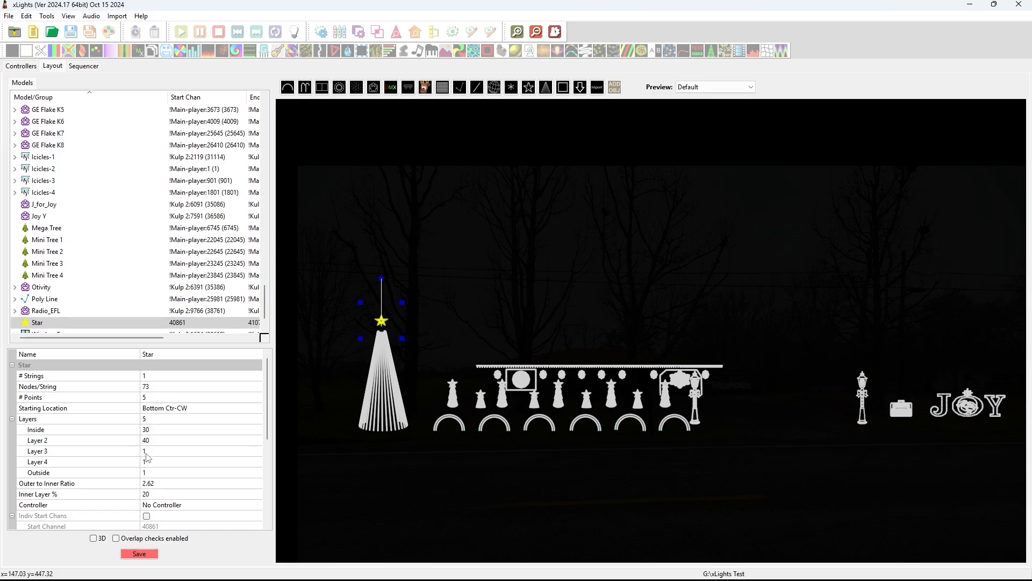
Set the star's Layer 3 to 50 nodes, Layer 4 to 60 and the Outside layer to 70.
click(147, 451)
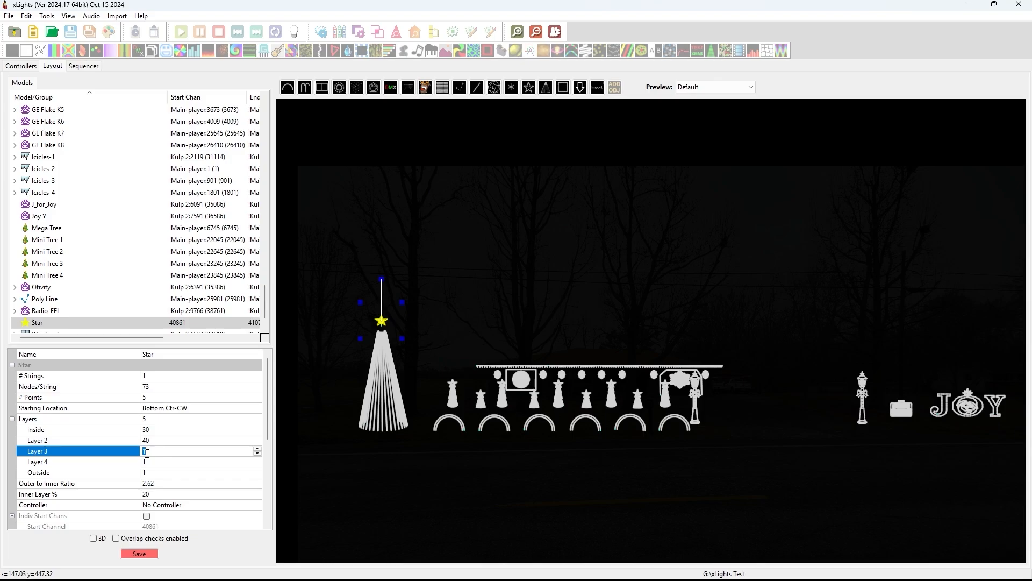
text(50)
key(Return)
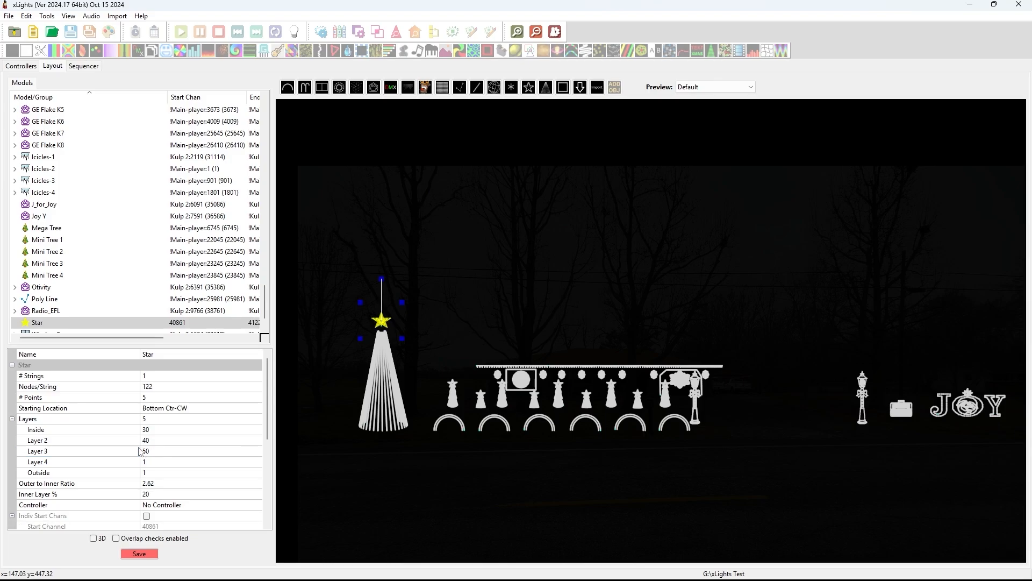
click(146, 463)
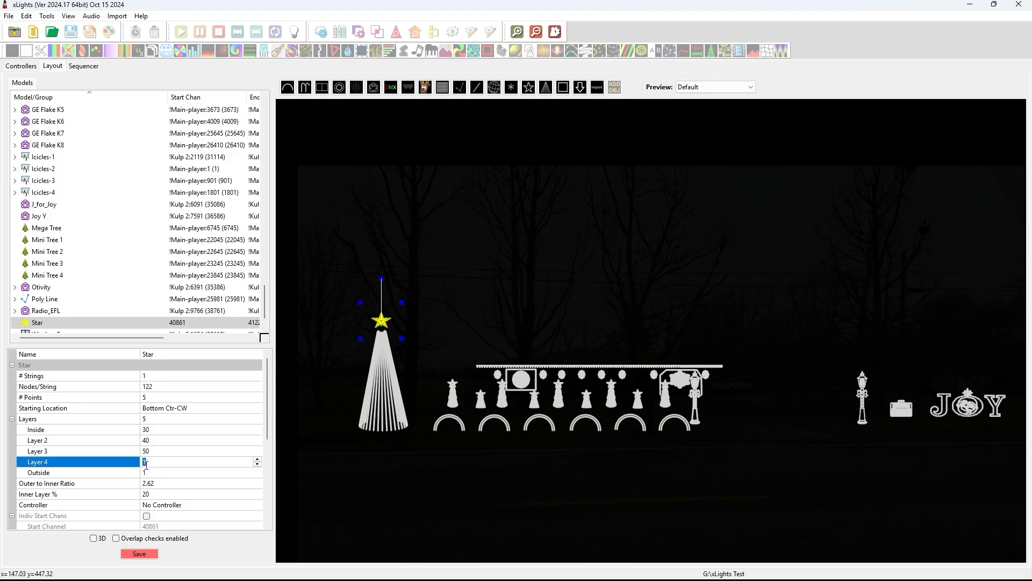
text(60)
key(Return)
click(146, 474)
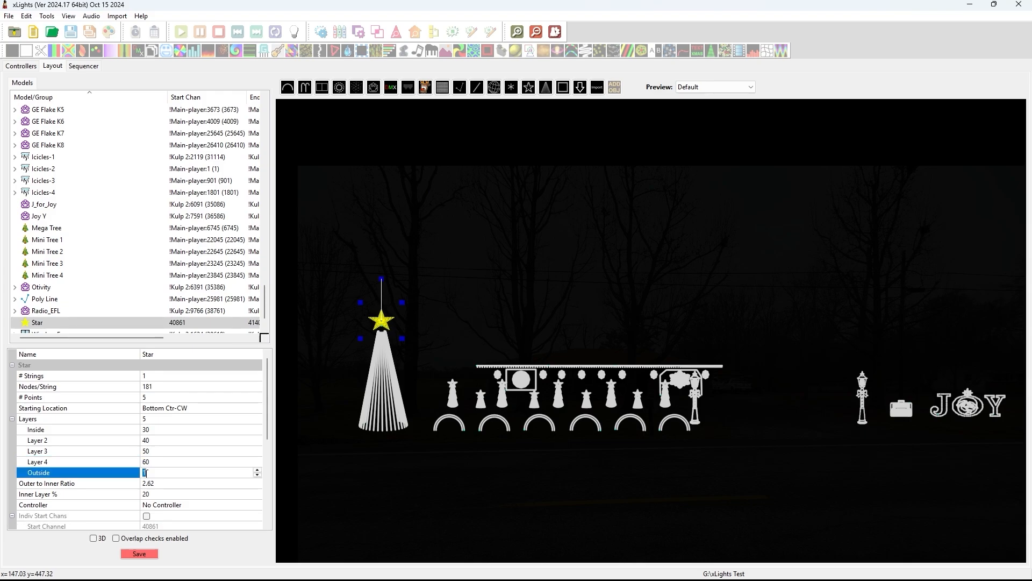
text(70)
key(Return)
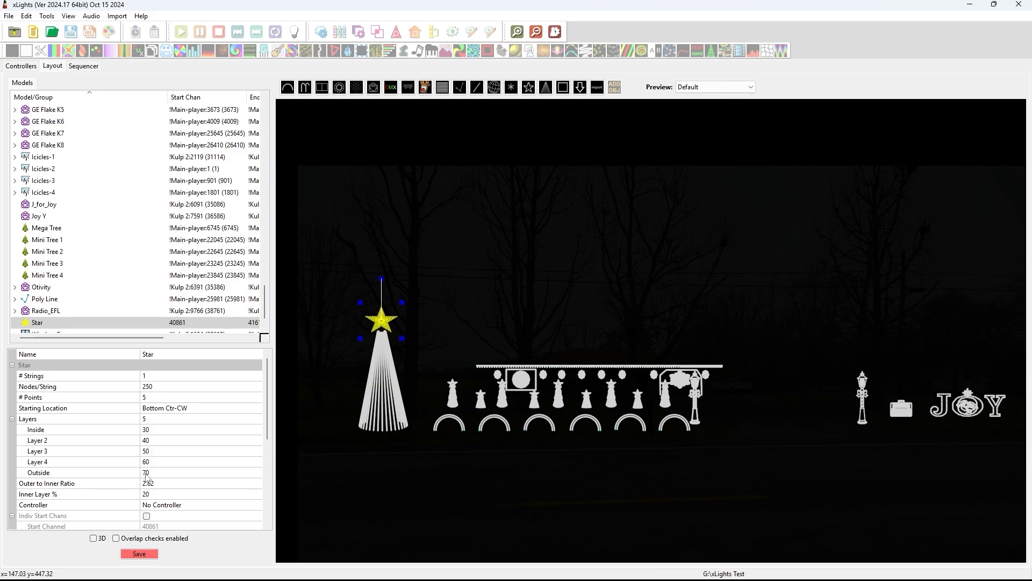
Nudge the star slightly down so it sits closer to the tip of the Mega Tree.
click(412, 379)
scroll(405, 352, up, 3)
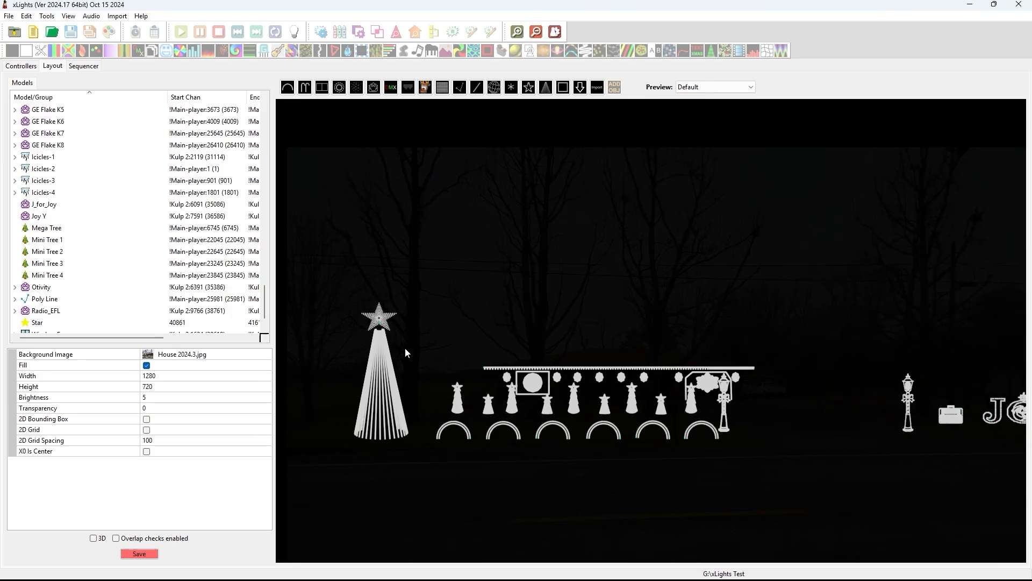
drag(402, 320, 517, 389)
scroll(497, 396, up, 2)
scroll(497, 397, up, 1)
scroll(547, 389, up, 4)
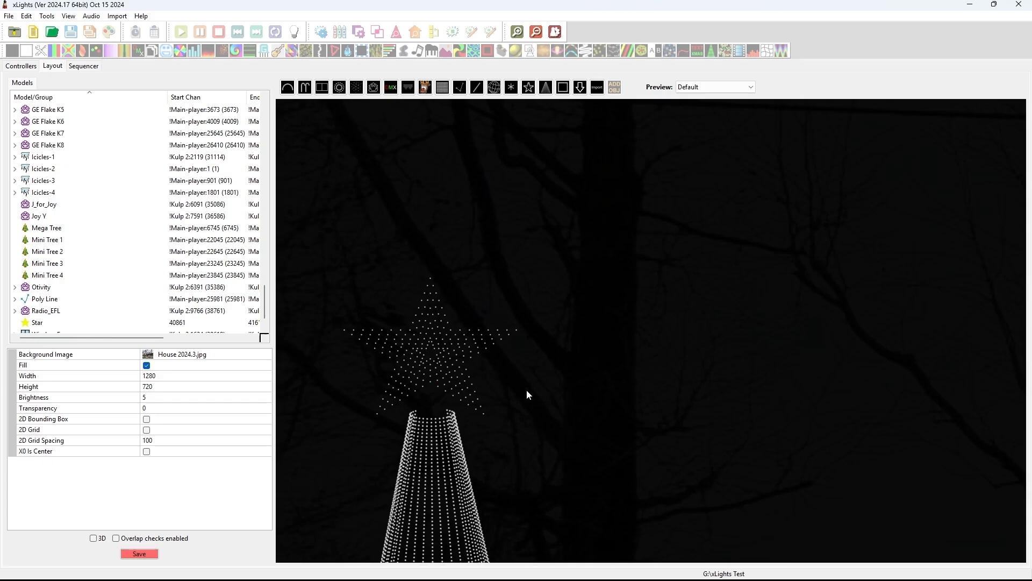
click(445, 348)
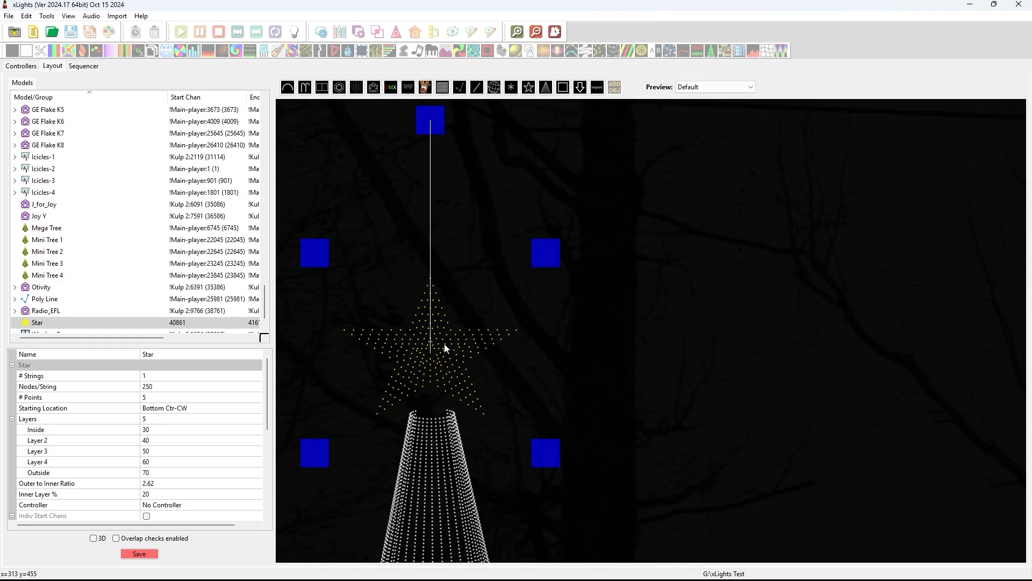
key(Right)
key(Down)
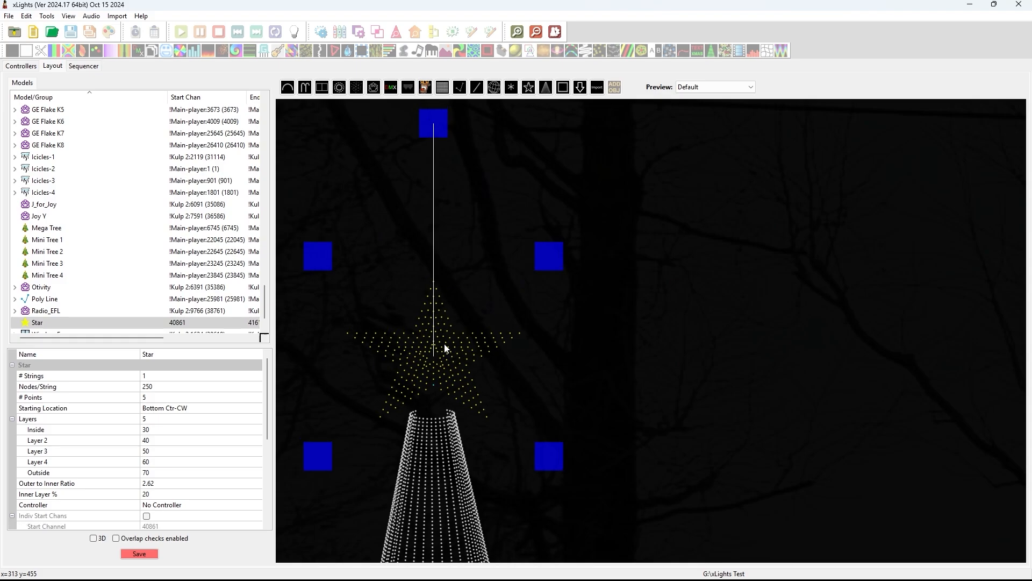
key(Down)
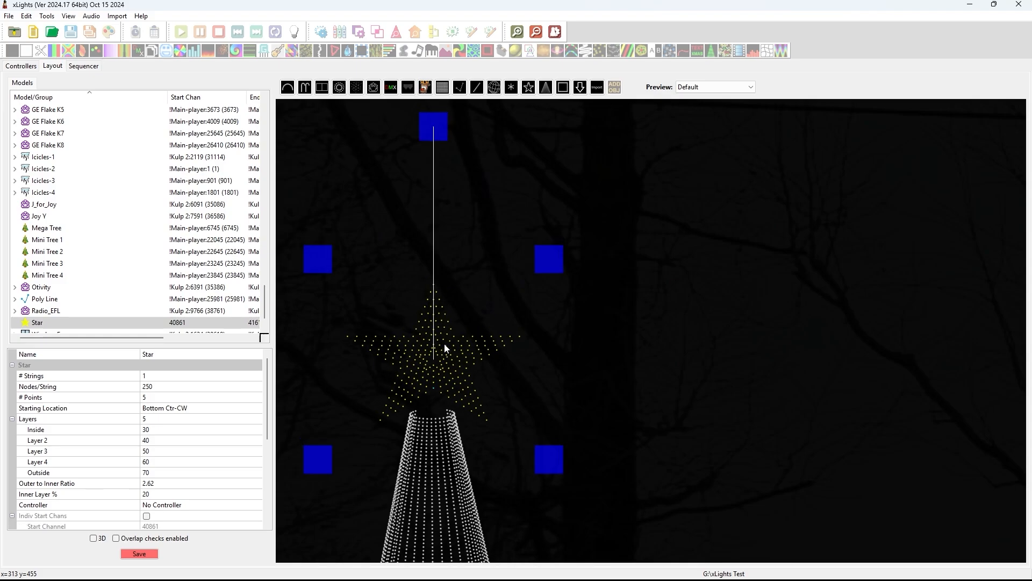
key(Left)
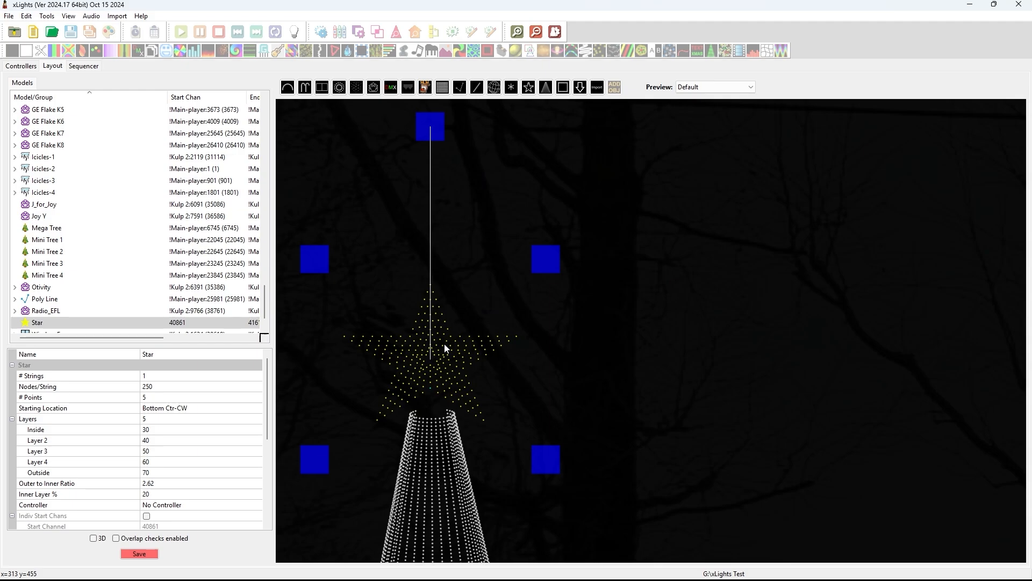
click(556, 369)
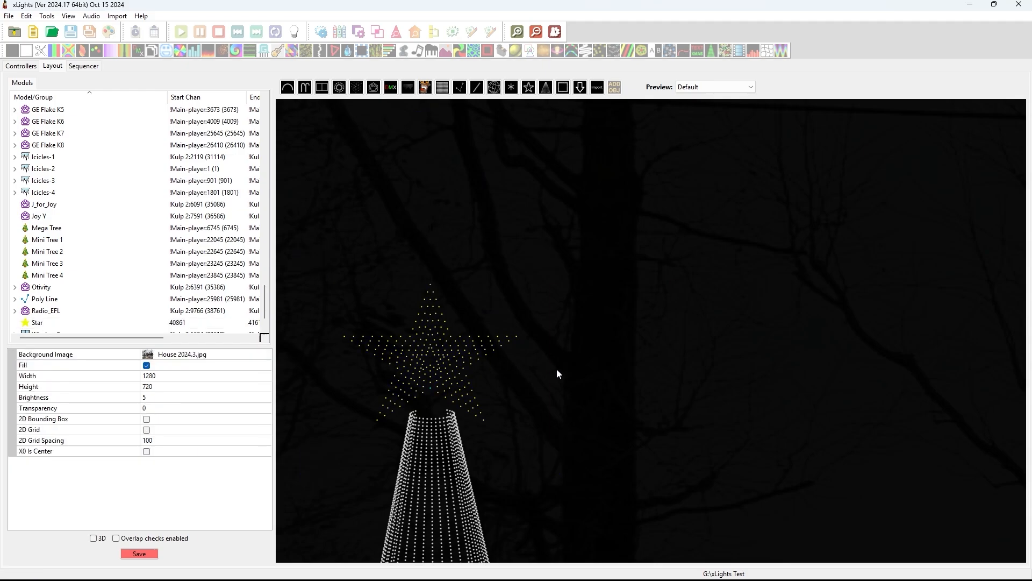
Shift the star slightly to the right to centre it over the Mega Tree and deselect it.
click(450, 353)
click(450, 353)
click(450, 353)
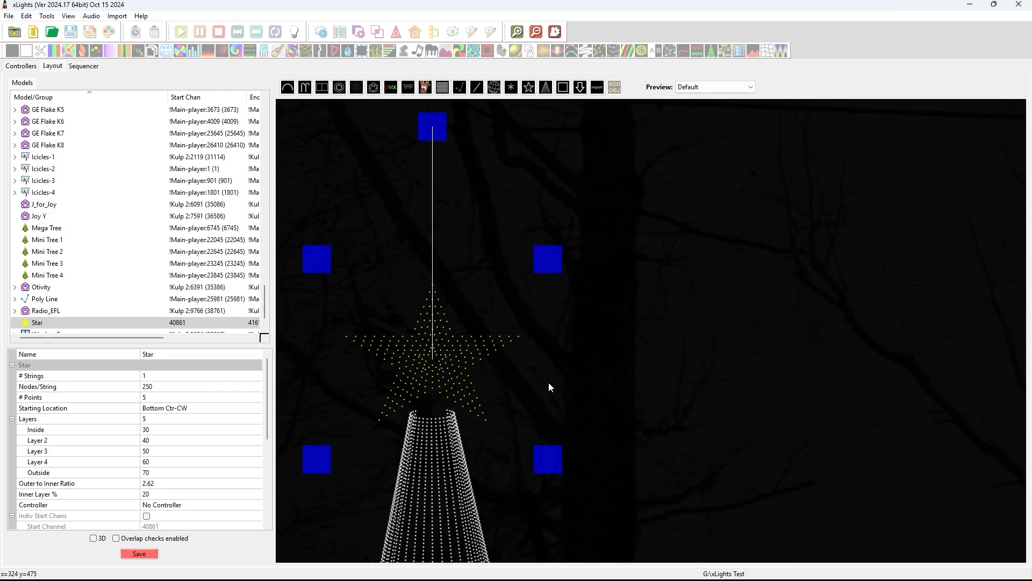
click(575, 385)
Open the star's Node Layout to check its node total and arrangement, then close it.
scroll(576, 385, down, 5)
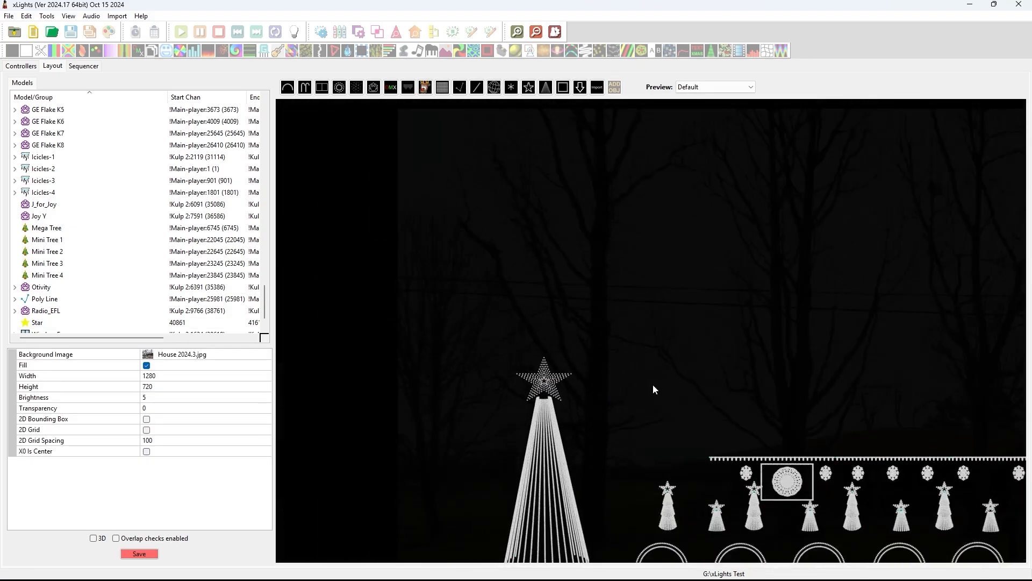
scroll(578, 371, down, 1)
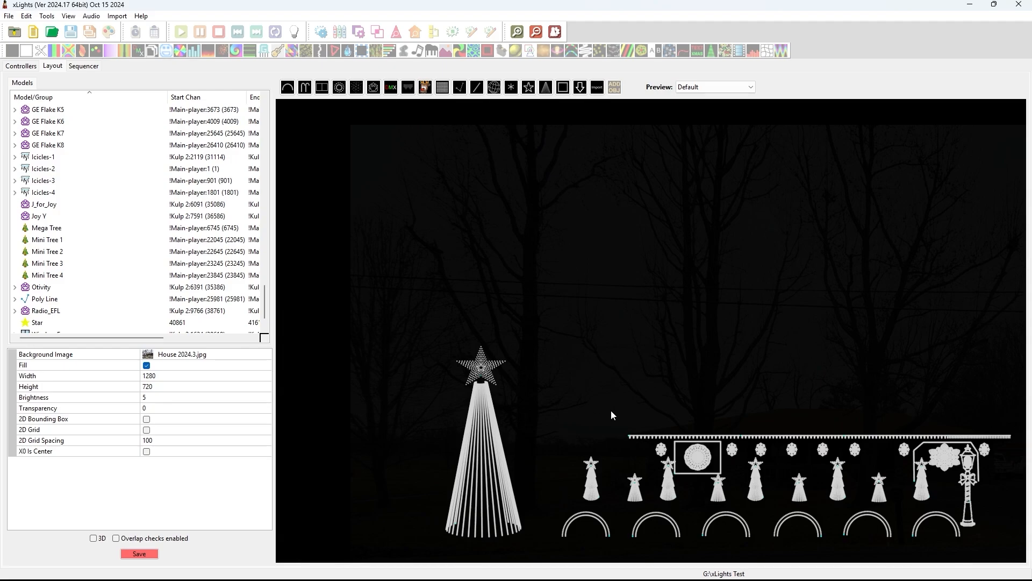
scroll(610, 411, down, 1)
drag(608, 410, 551, 386)
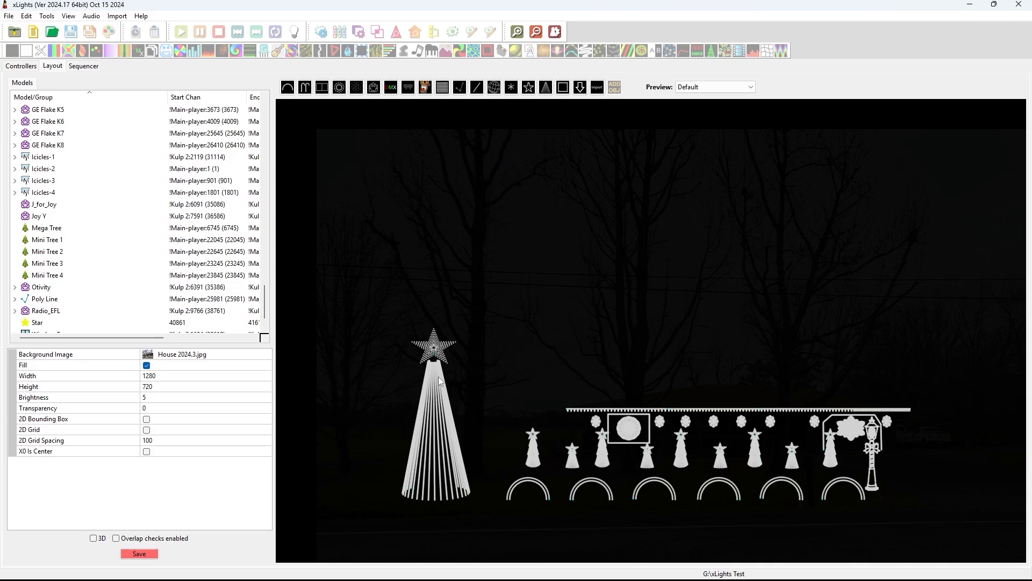
scroll(437, 376, down, 1)
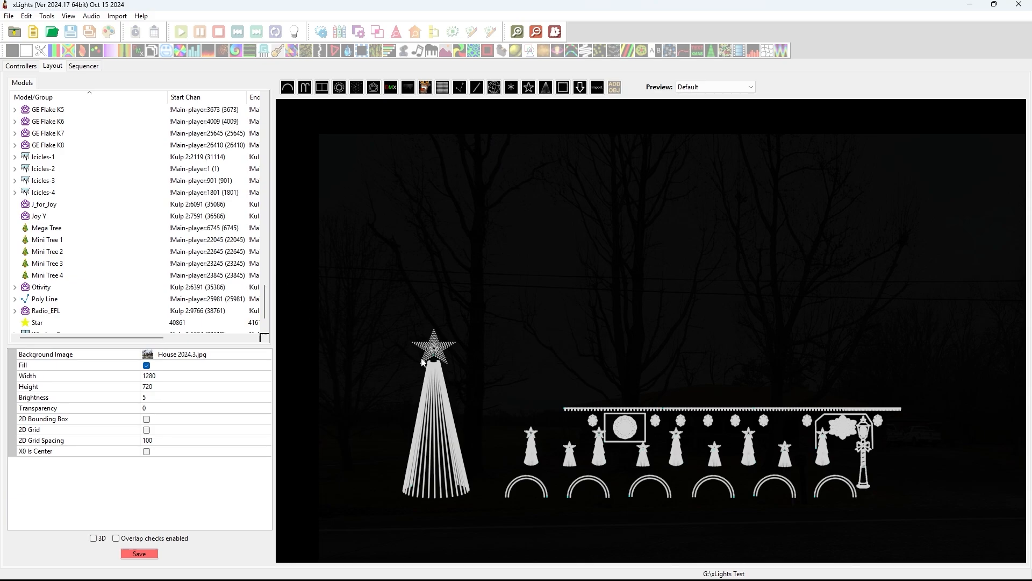
click(433, 347)
right_click(433, 344)
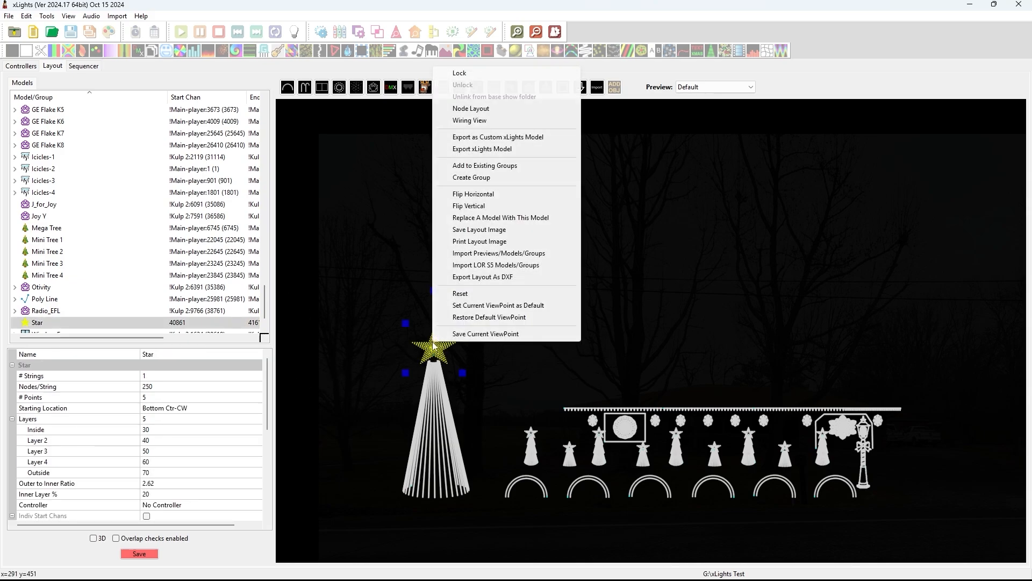
click(463, 108)
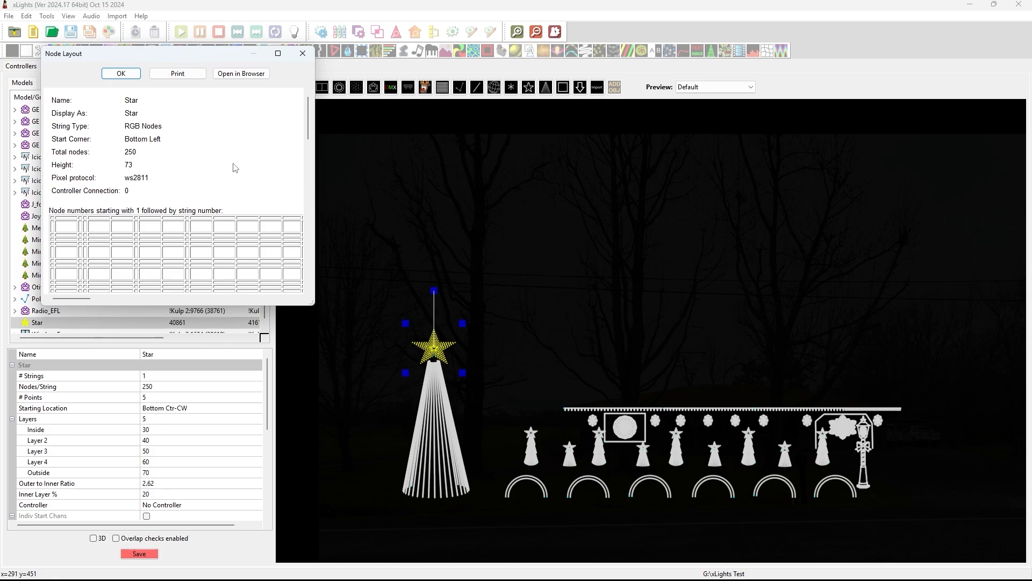
click(304, 53)
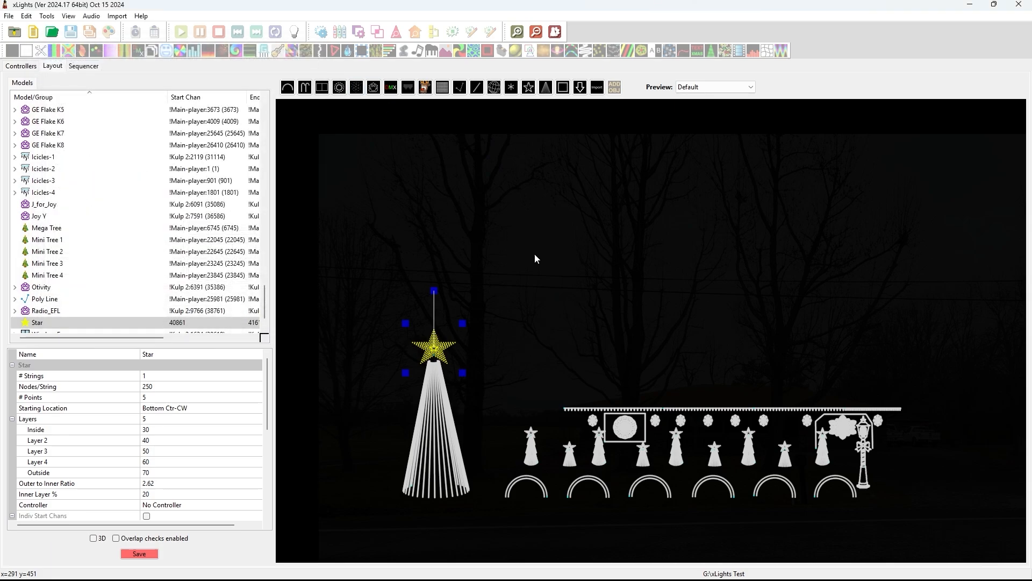
Deselect the star and set the layout background image's brightness to 50.
click(586, 310)
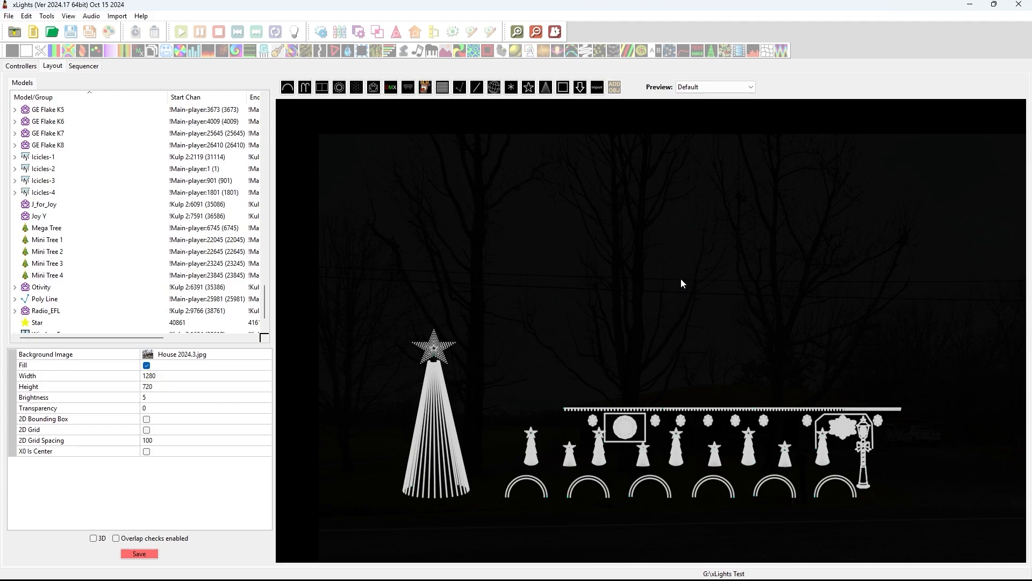
drag(692, 285, 510, 289)
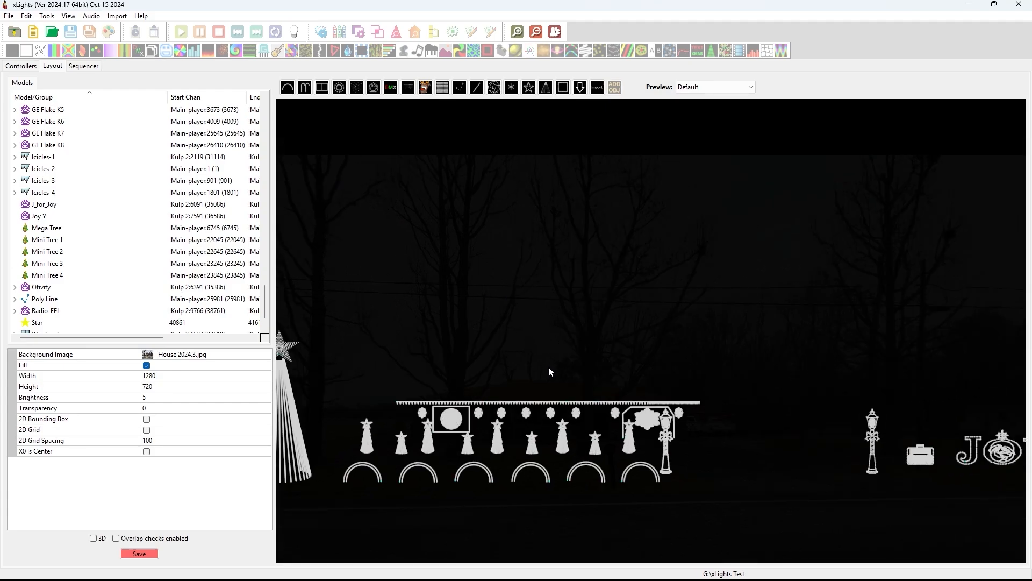
scroll(550, 369, up, 2)
drag(585, 352, 591, 321)
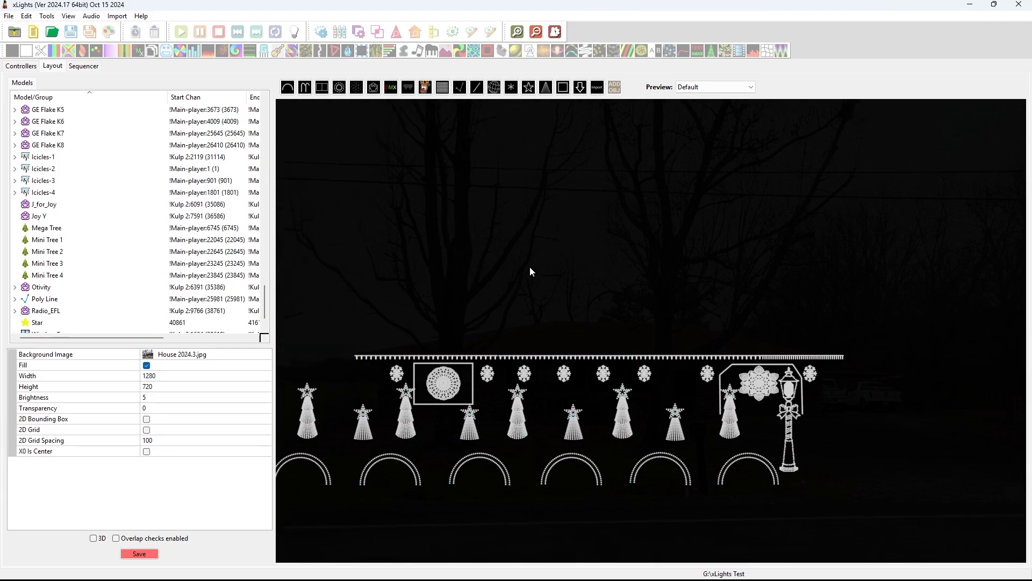
click(152, 397)
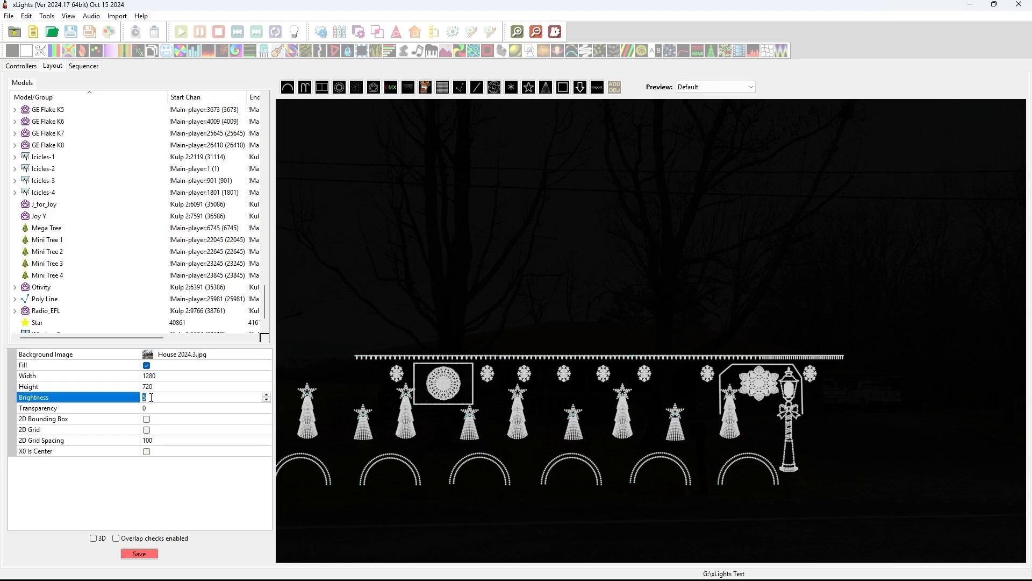
text(0)
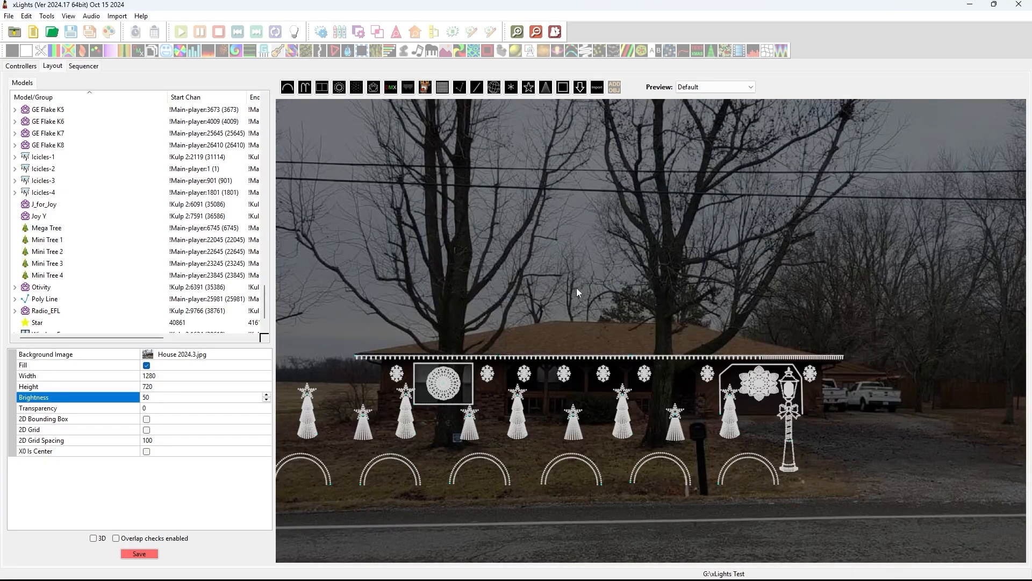
scroll(540, 392, up, 2)
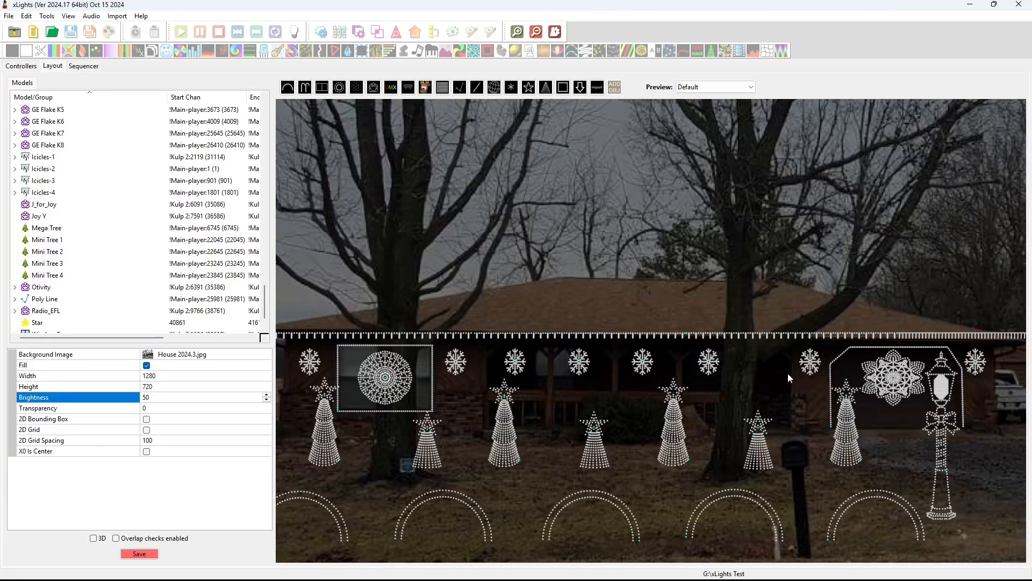
scroll(786, 356, down, 3)
scroll(786, 356, up, 1)
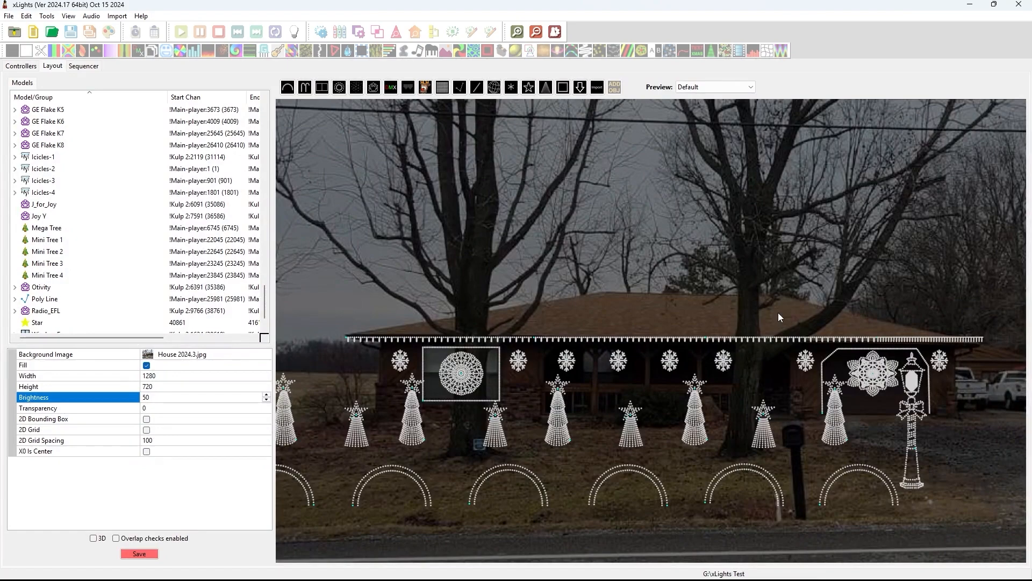
drag(779, 312, 752, 308)
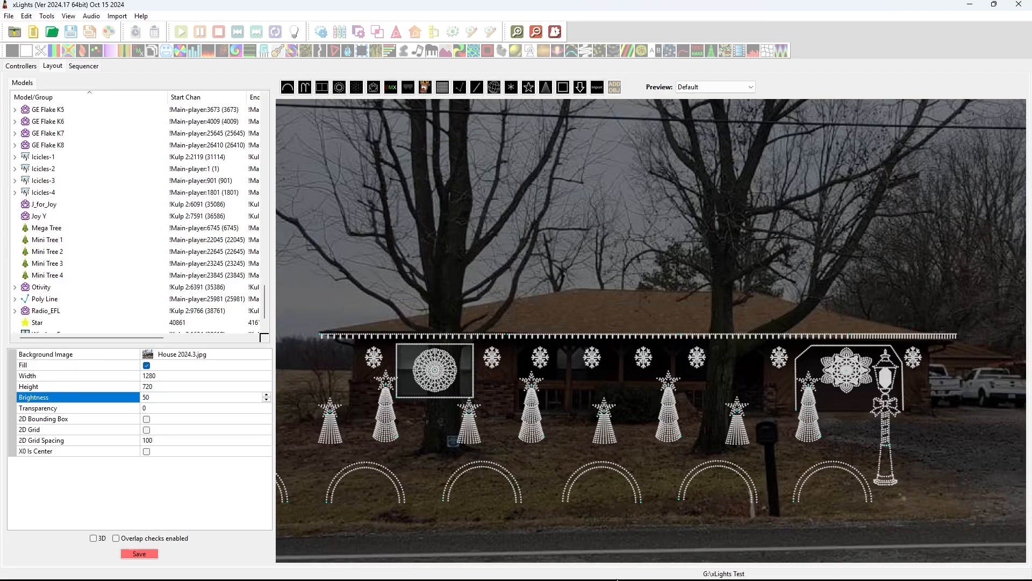
Switch to Chrome, check the 6x50 node count in the EFL Pixel Poles description, and return to xLights.
mouse_move(617, 579)
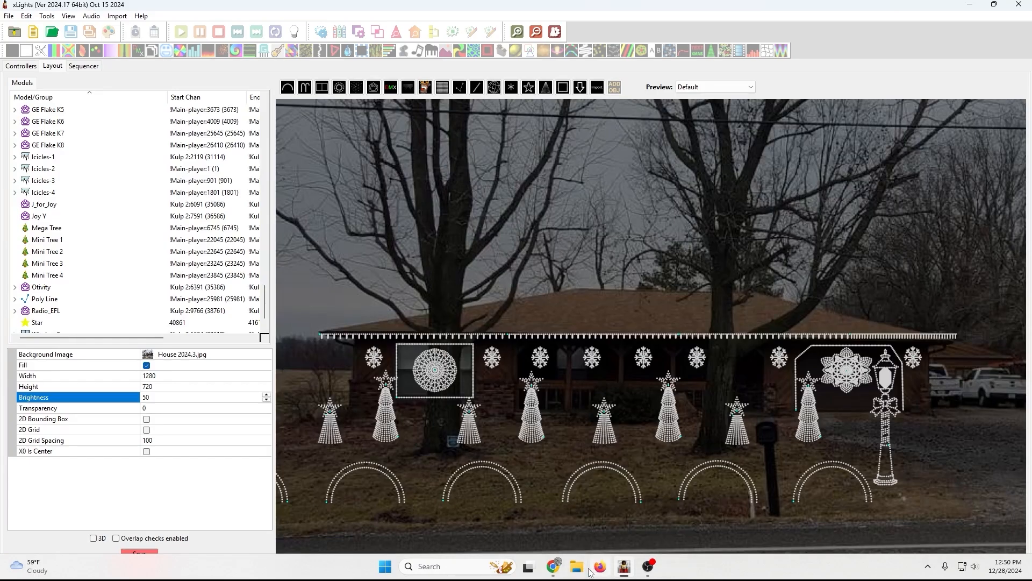
click(559, 569)
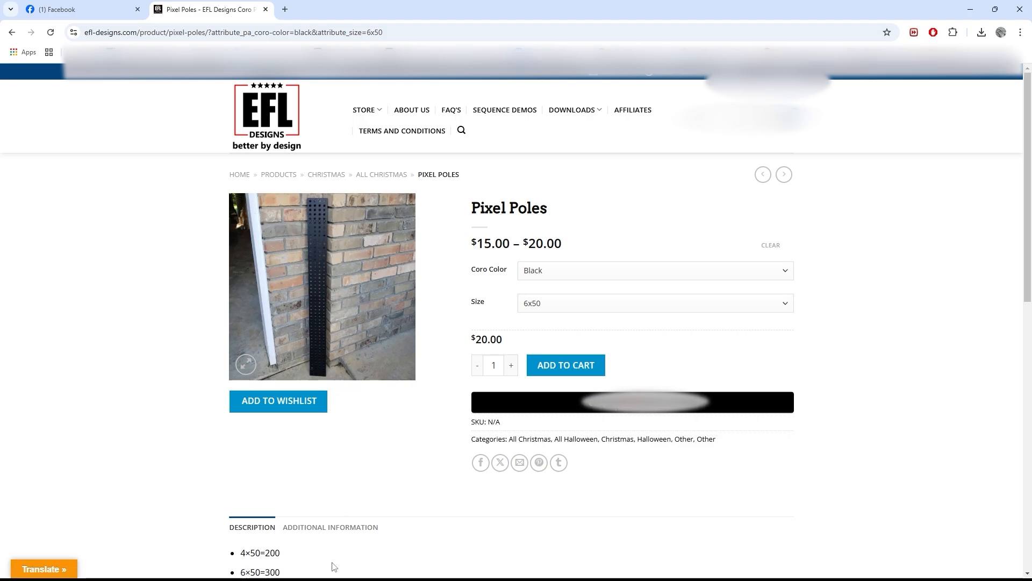
scroll(323, 398, down, 3)
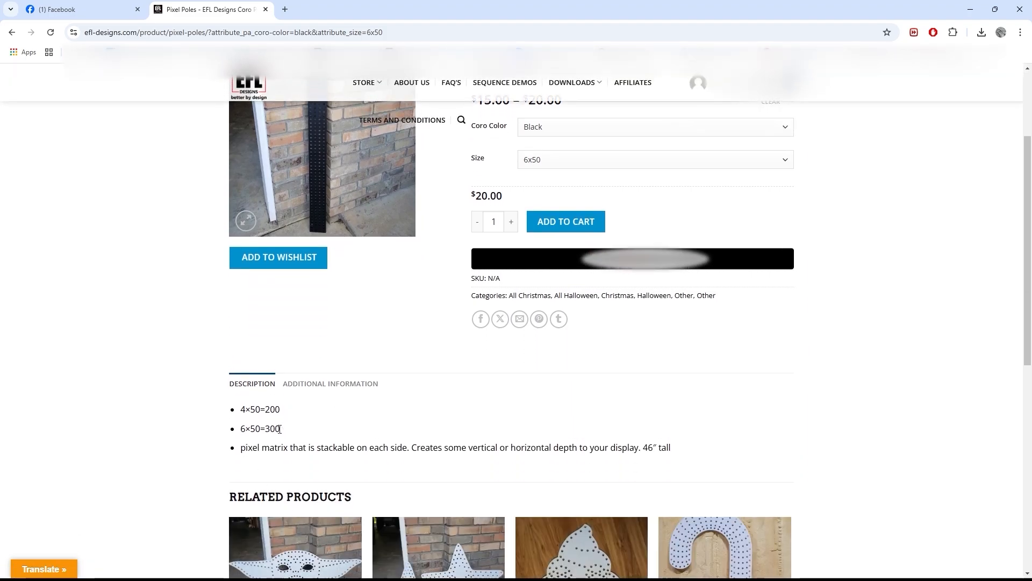
drag(282, 429, 264, 430)
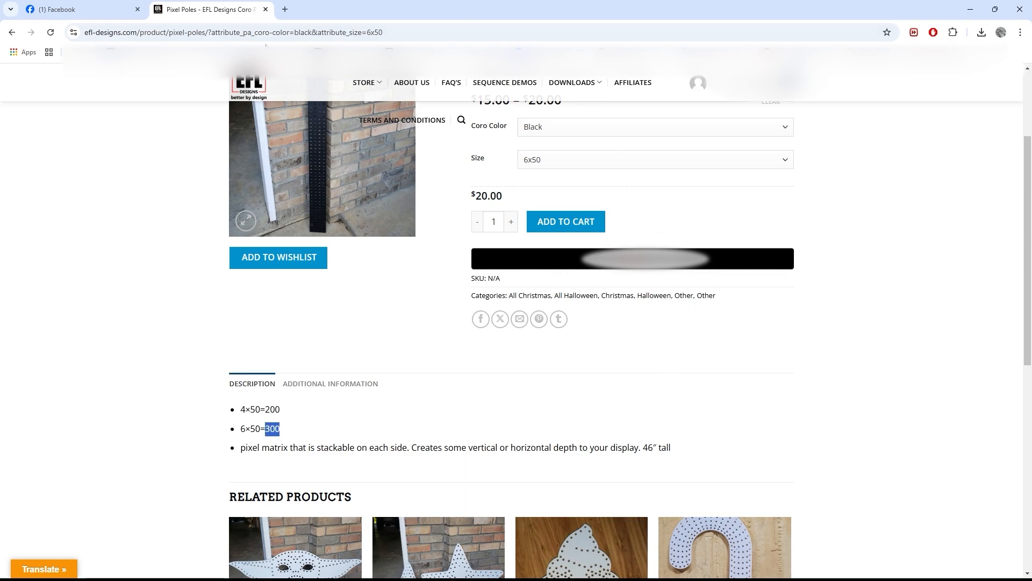
click(630, 574)
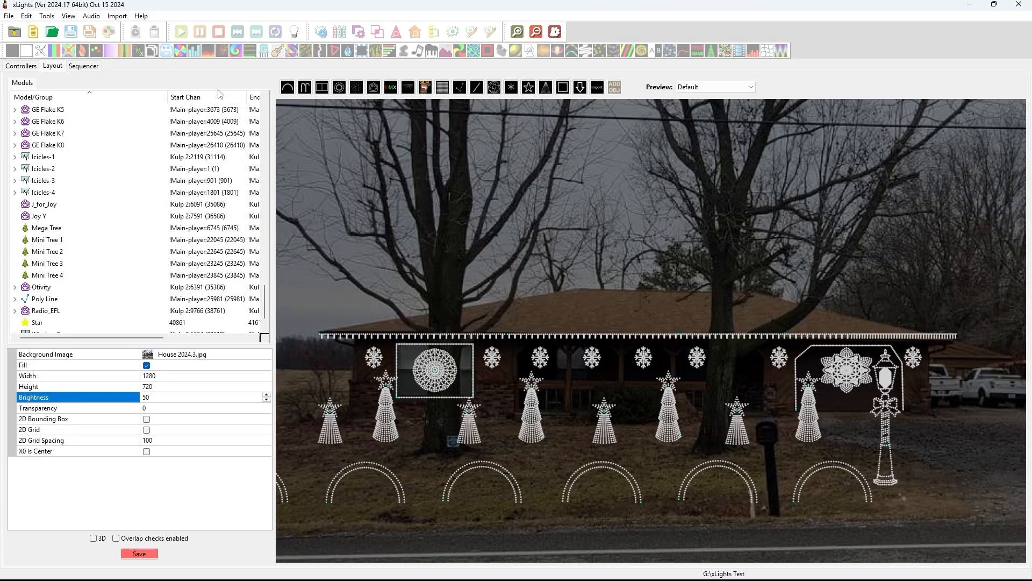
Draw a Matrix model above the house roof in front of the large tree and set its number of strings to 1.
click(443, 88)
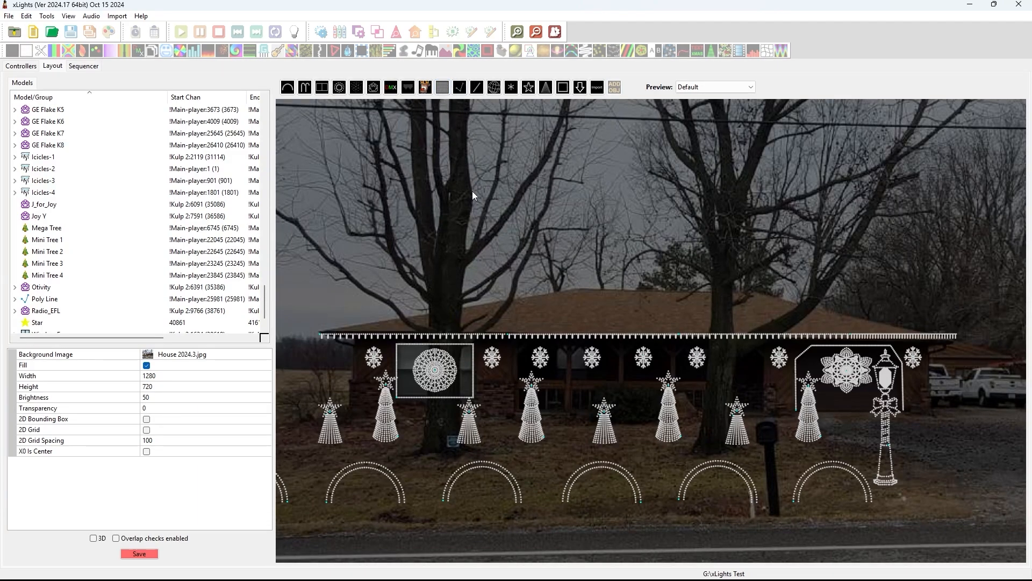
drag(472, 191, 527, 303)
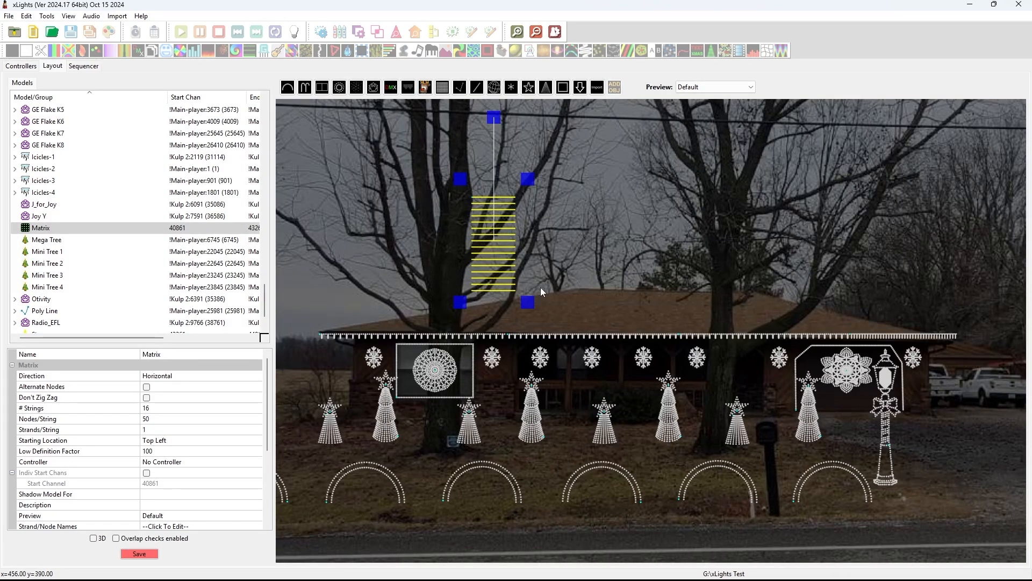
click(159, 407)
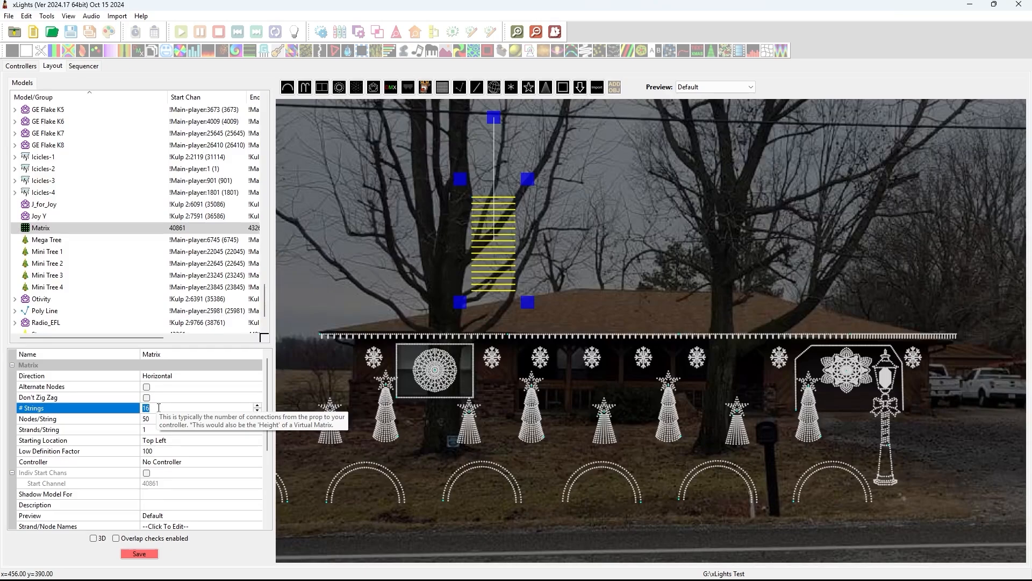
text(1)
key(Return)
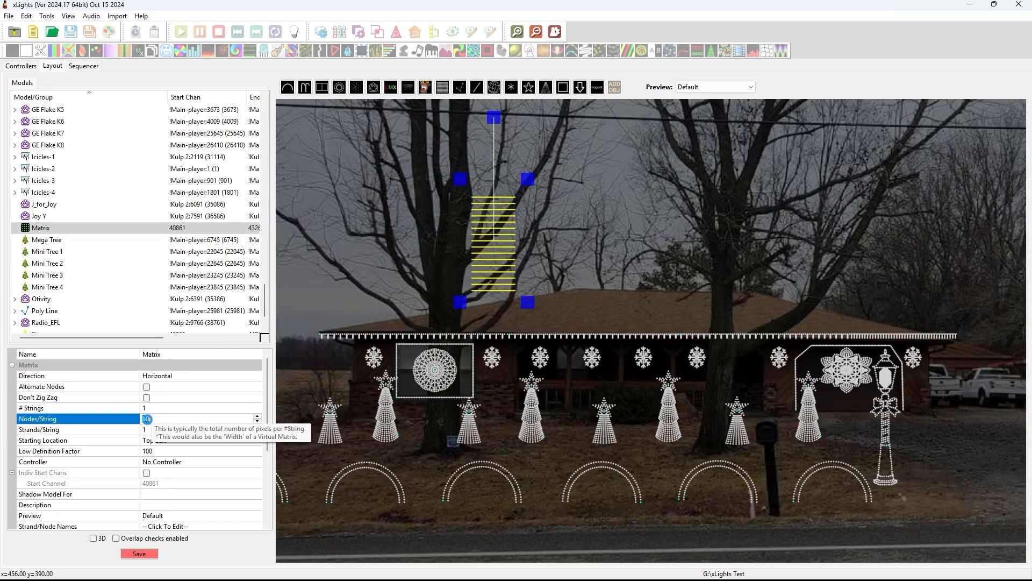
Set the matrix's Nodes/String to 300 and Strands/String to 6.
click(148, 423)
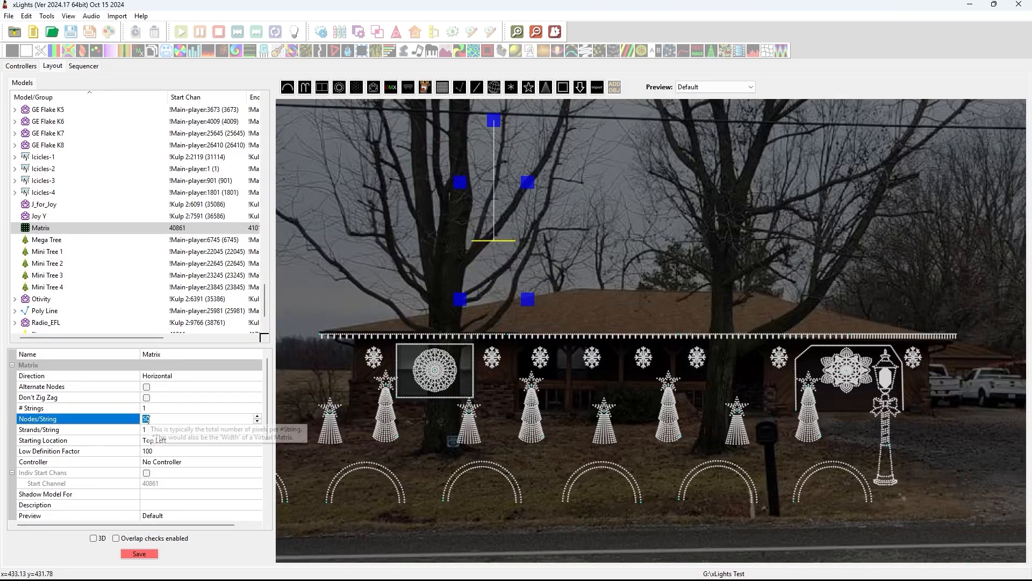
text(300)
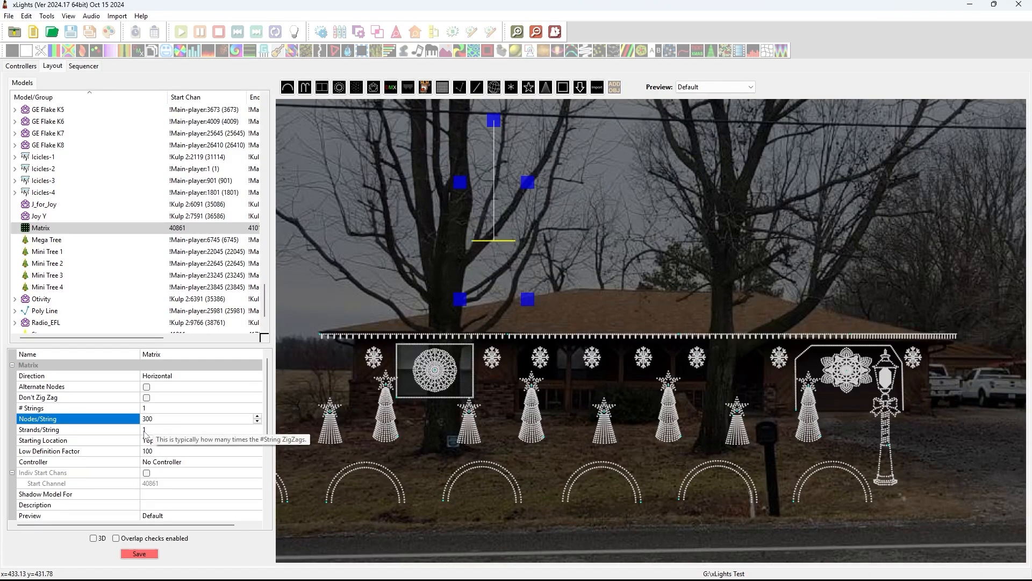
key(Return)
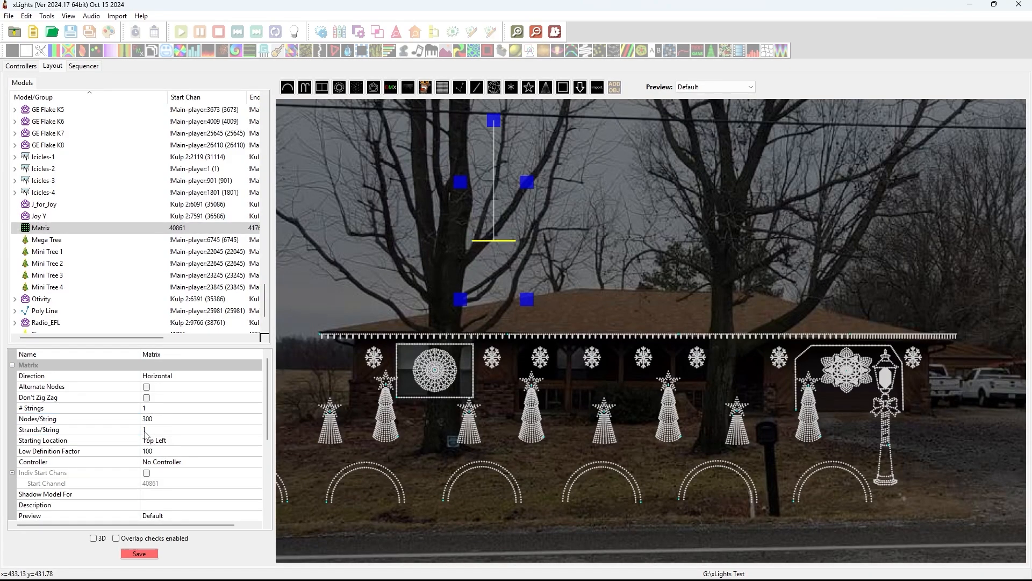
click(144, 432)
text(6)
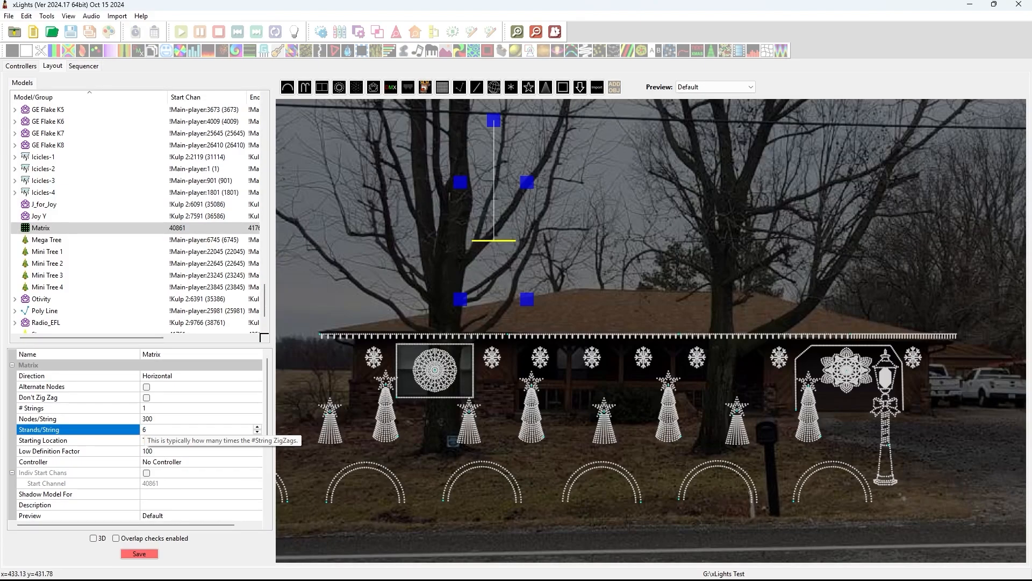
key(Return)
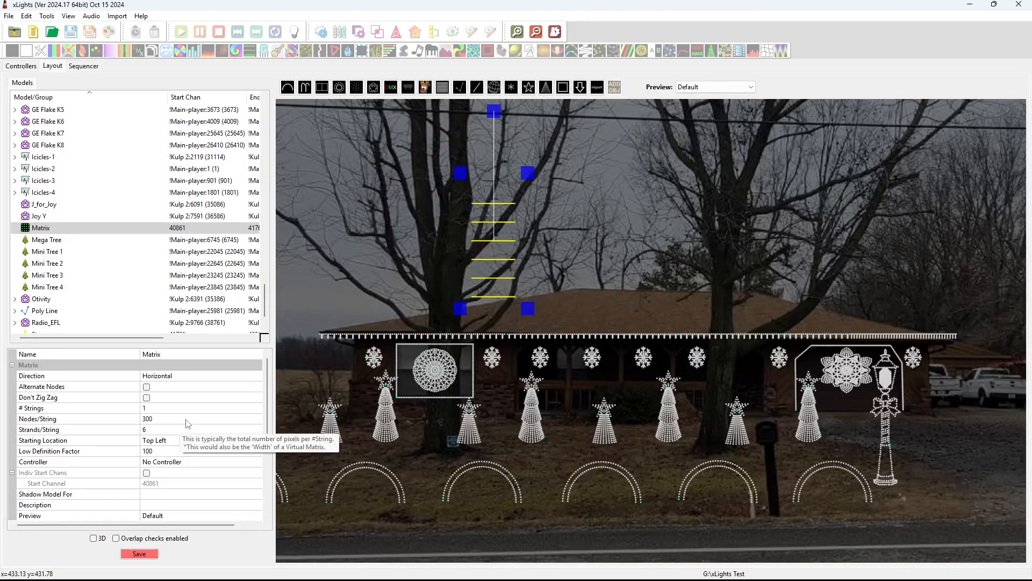
Change the matrix's Direction to Vertical.
click(176, 378)
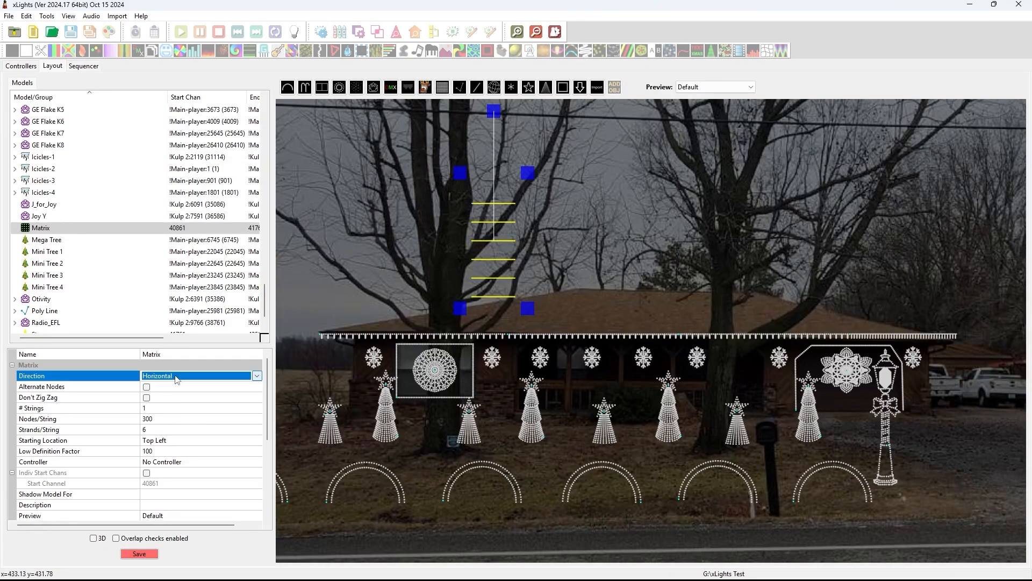
click(257, 377)
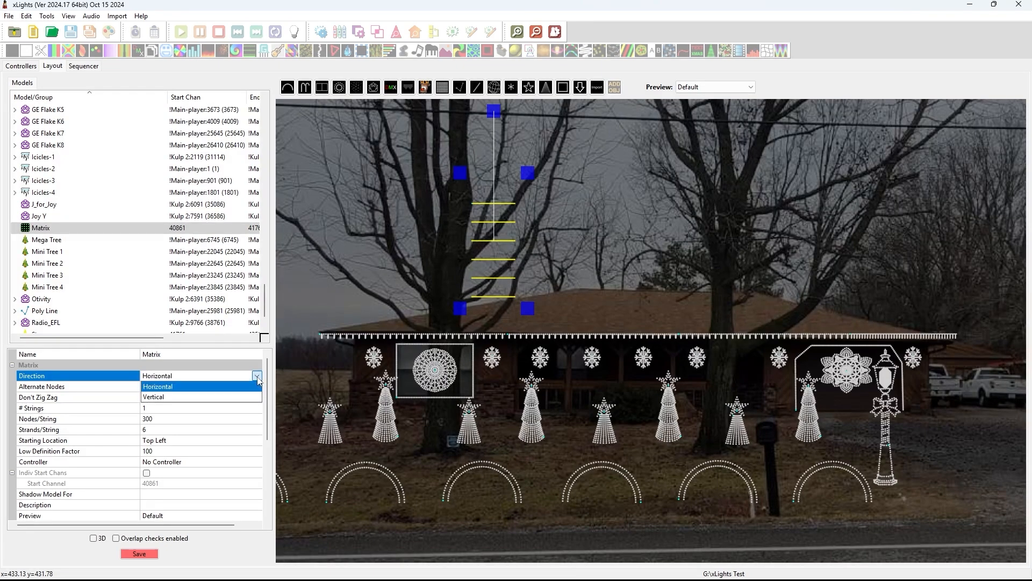
click(197, 398)
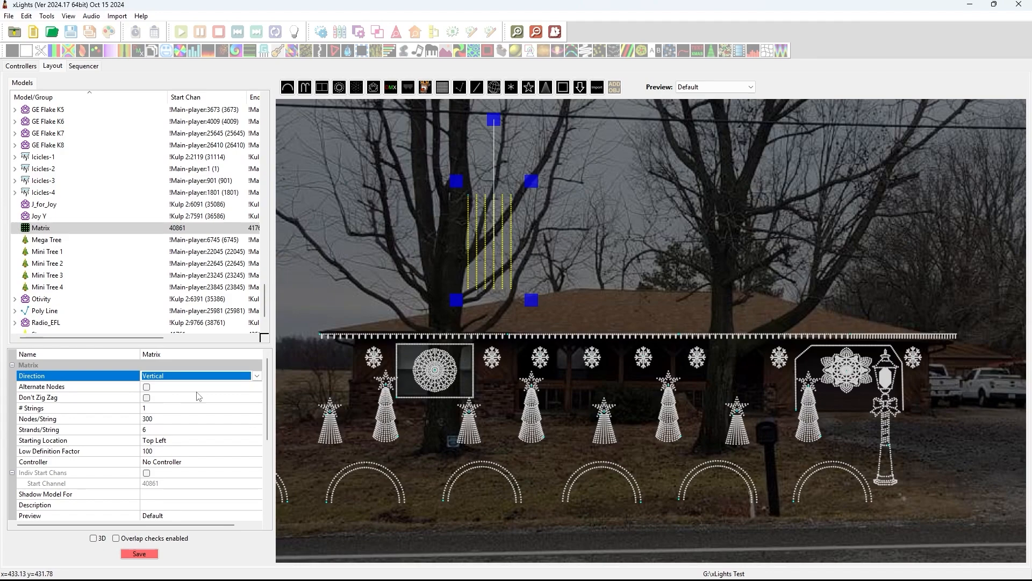
Open the matrix's Node Layout to check its node total and numbering order, then close it.
right_click(483, 256)
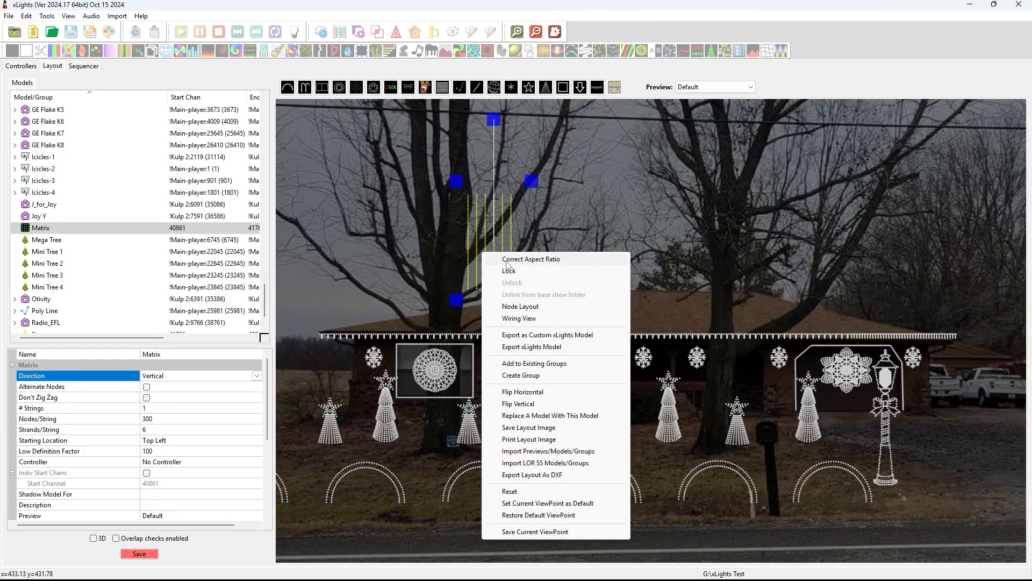
click(521, 306)
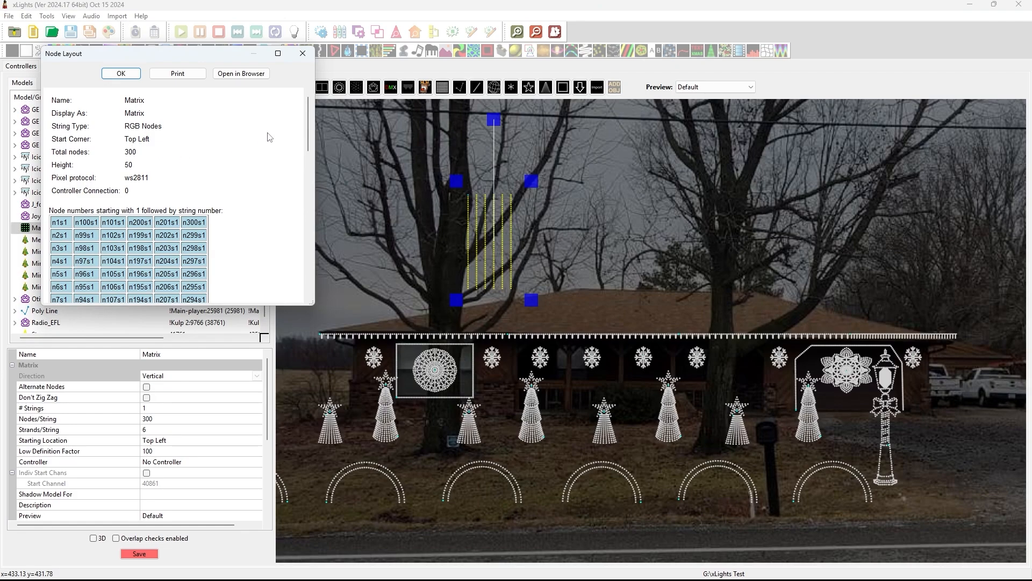
drag(308, 137, 309, 209)
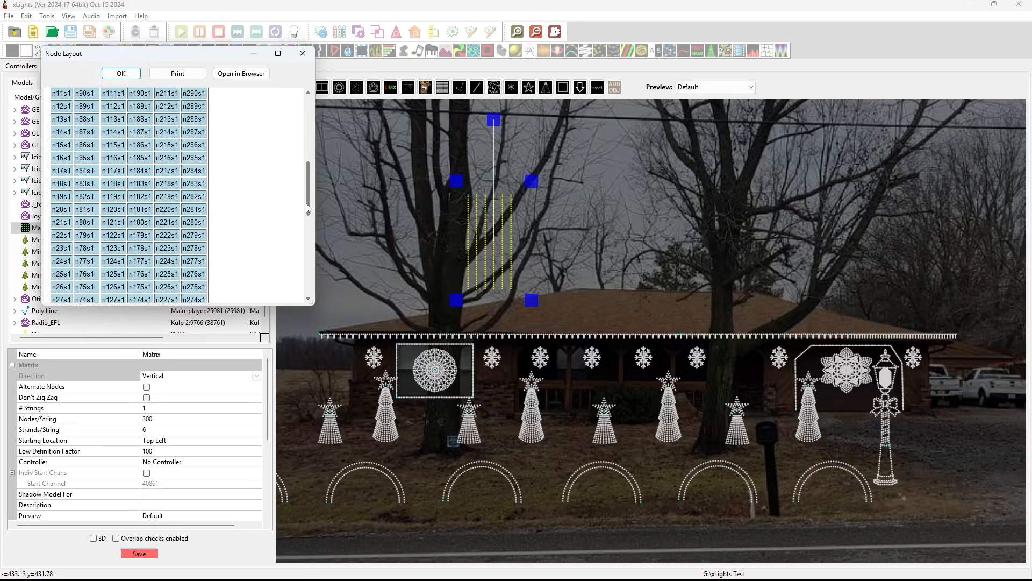
click(302, 54)
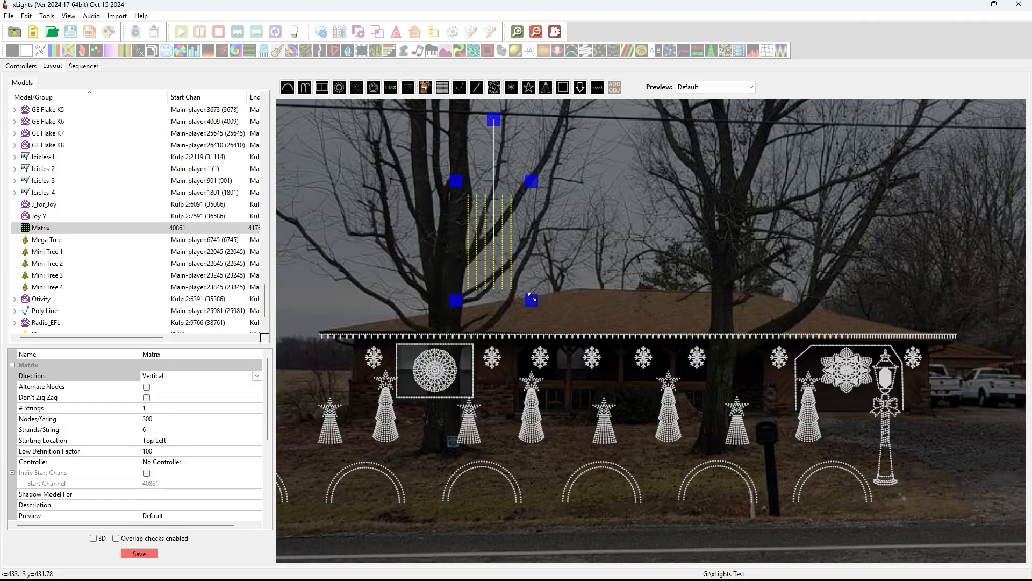
Move the matrix down onto the front of the house and shrink it into a narrow vertical column.
drag(496, 257, 536, 377)
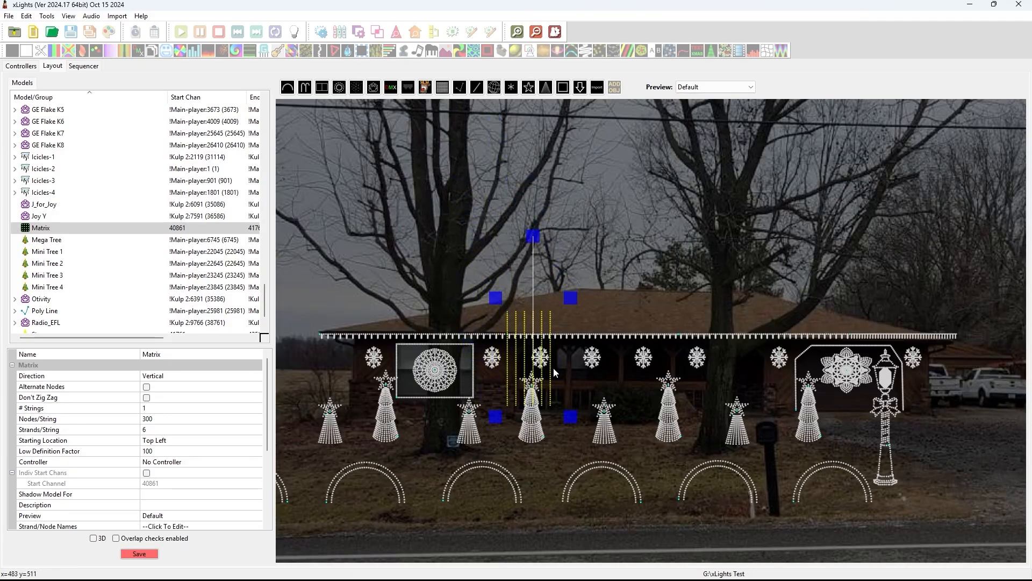
scroll(568, 369, up, 5)
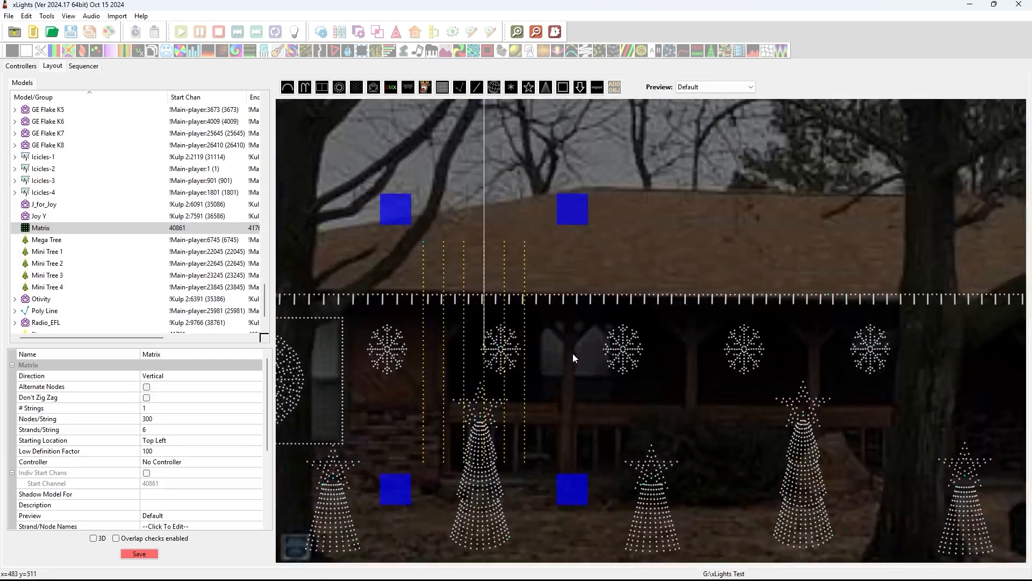
drag(556, 476, 468, 455)
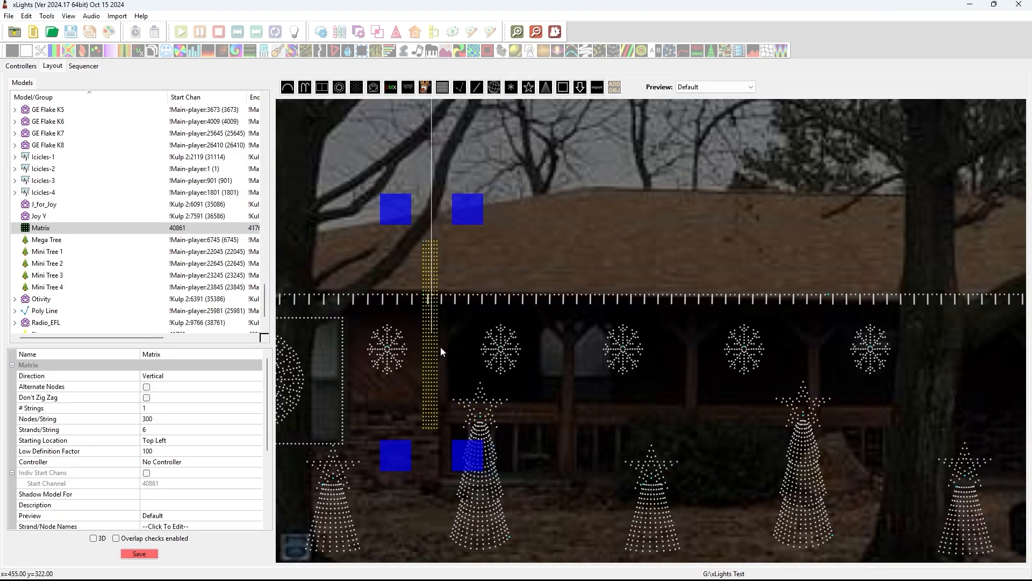
Shorten the matrix column and place it below the eave at the brick wall's edge, between the first two snowflakes beside the window.
drag(432, 349, 572, 417)
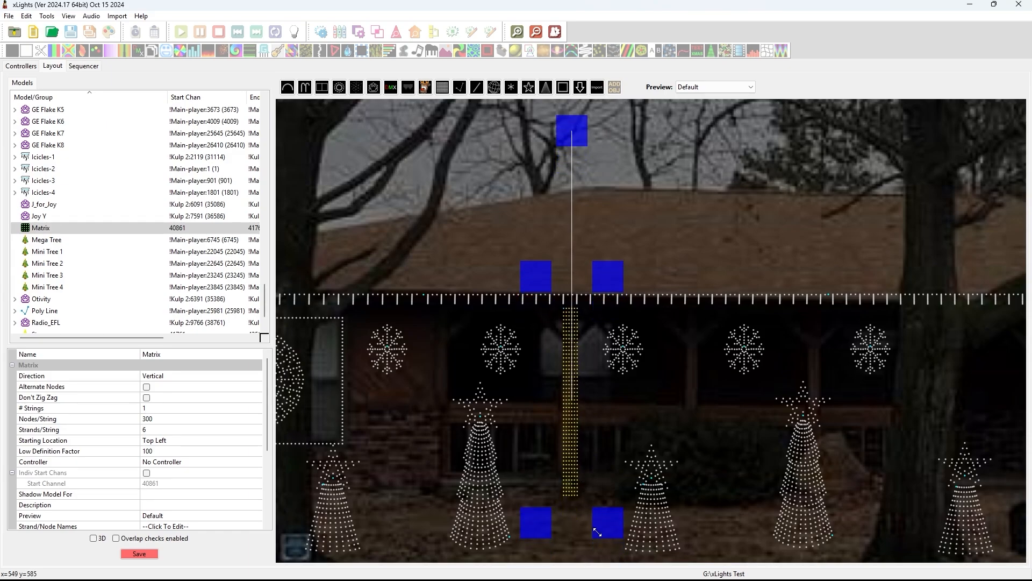
drag(597, 532, 611, 448)
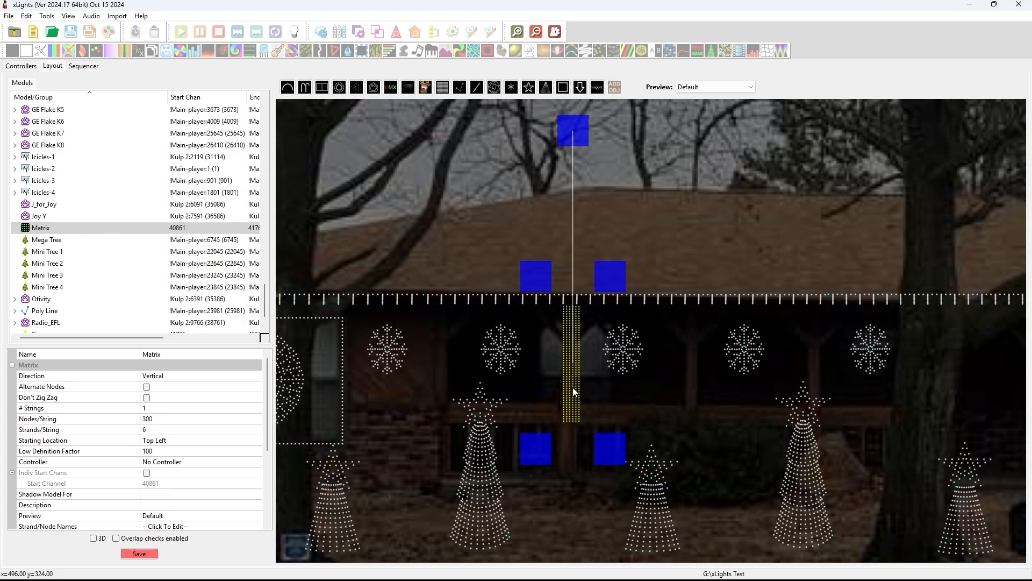
drag(574, 392, 445, 396)
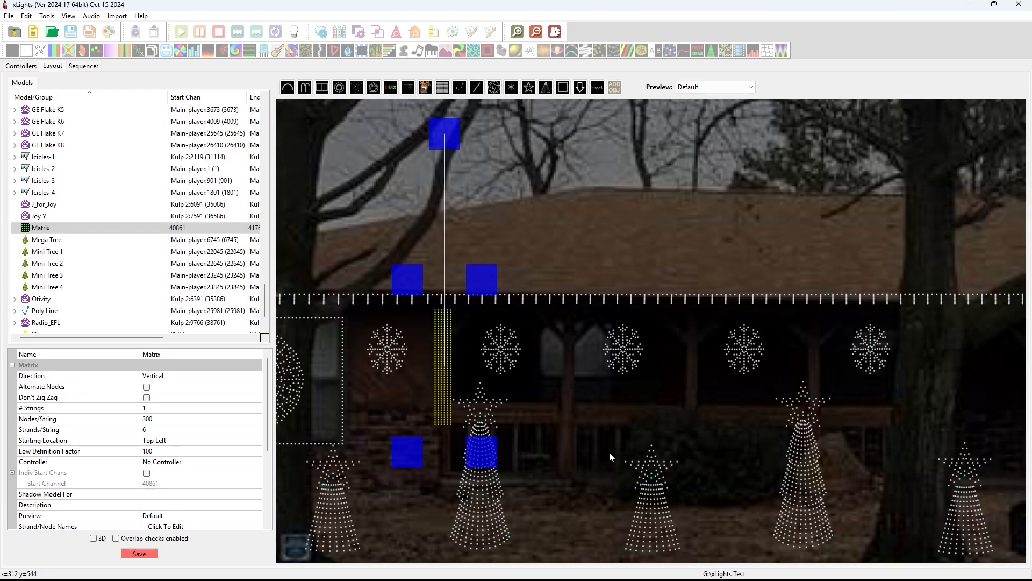
Copy the pole matrix beside the window and paste one duplicate below the eave, farther along the porch.
scroll(609, 451, down, 3)
scroll(583, 461, down, 1)
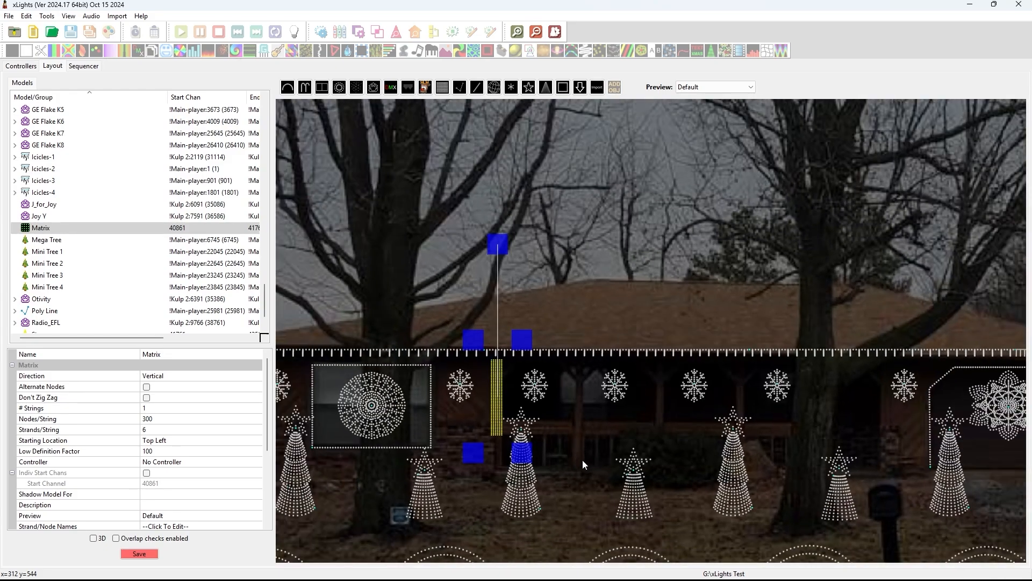
scroll(569, 427, down, 1)
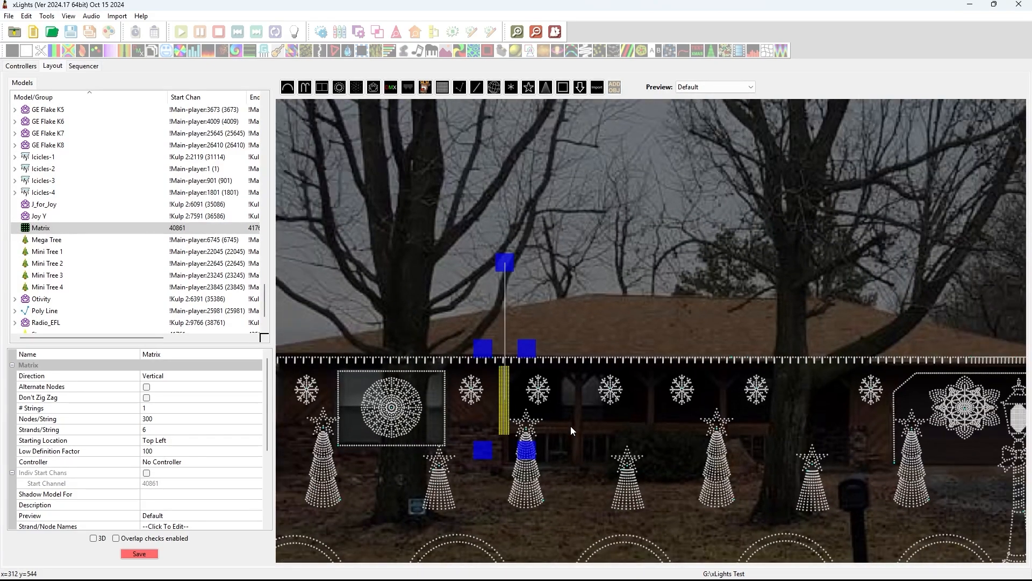
click(505, 413)
right_click(505, 412)
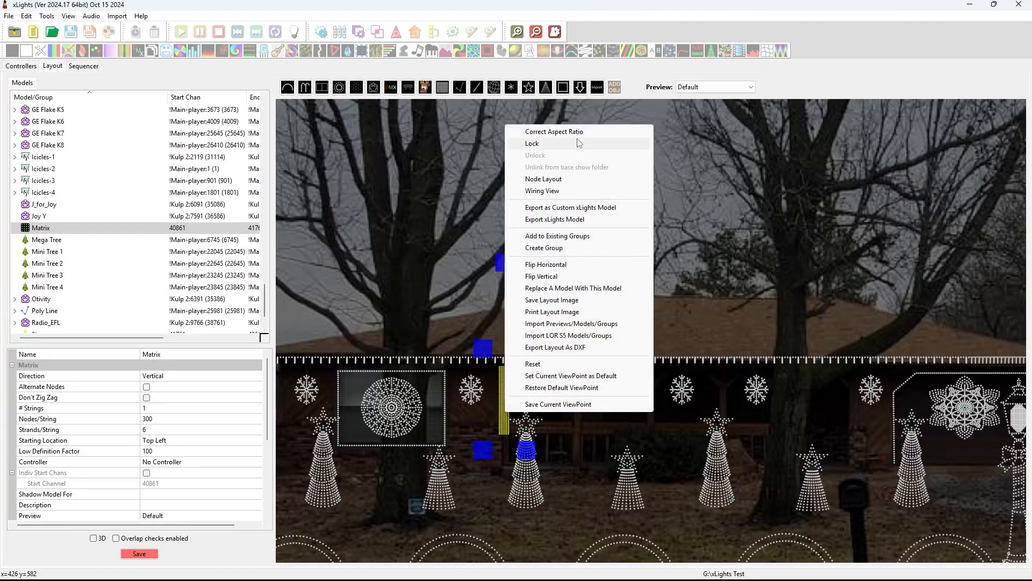
click(428, 312)
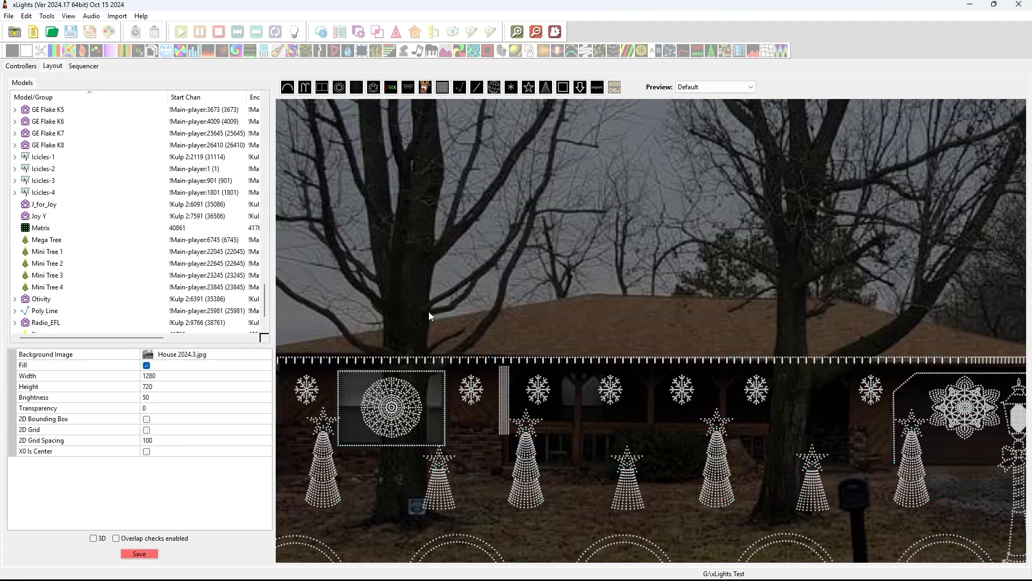
click(503, 402)
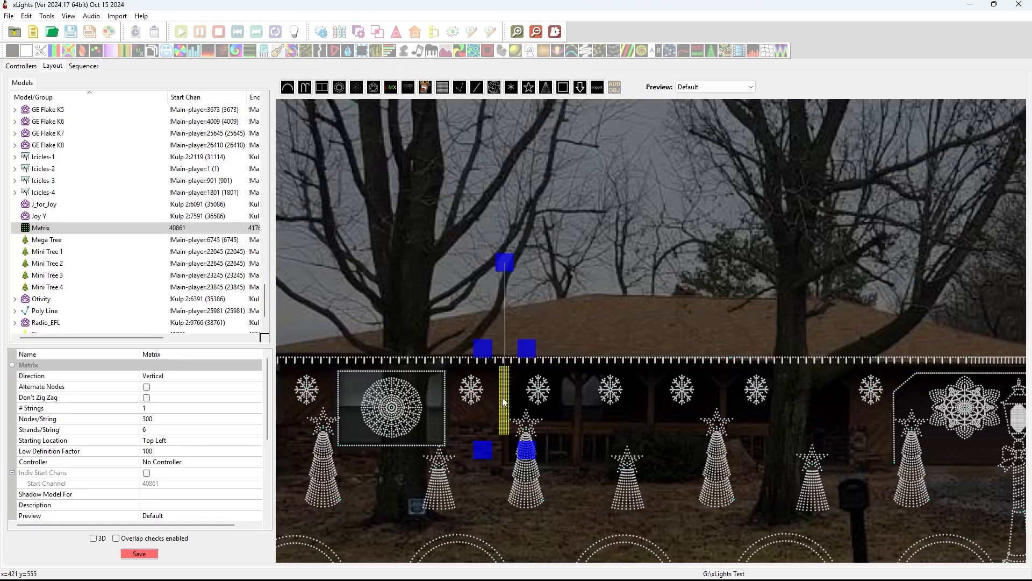
click(567, 326)
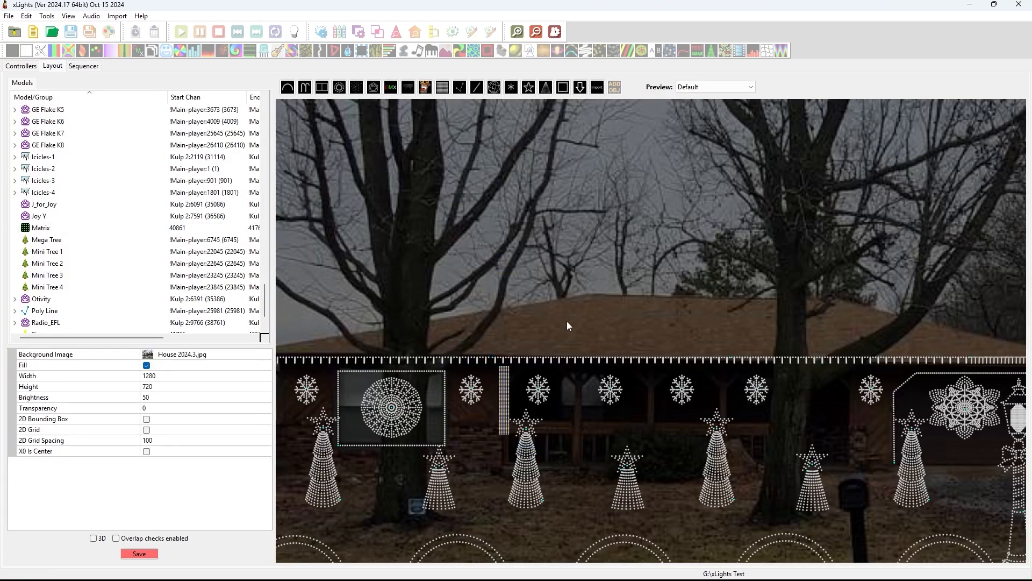
key(ctrl+v)
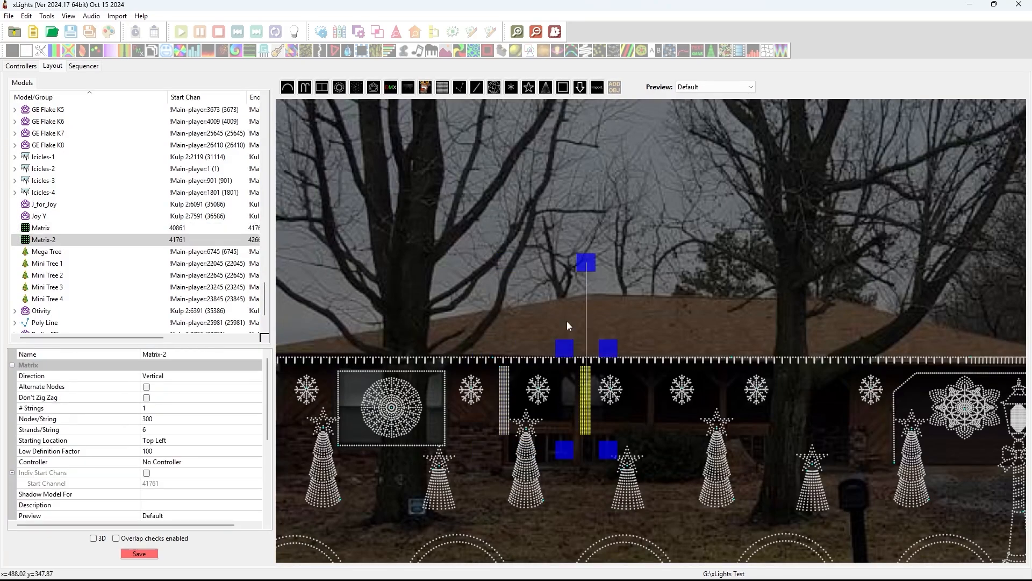
Paste three more copies of the pole matrix in an evenly spaced row along the front of the house.
click(656, 343)
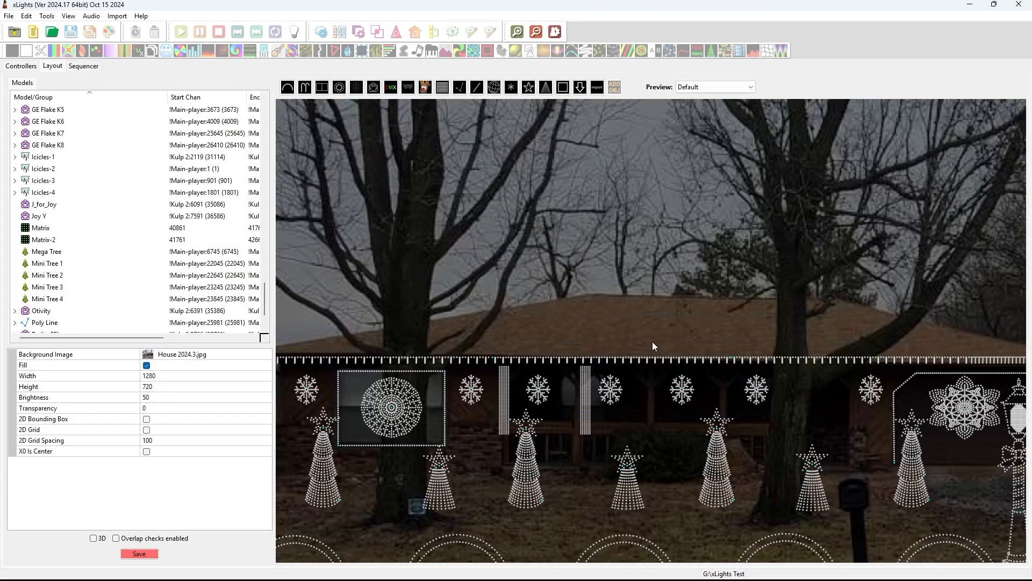
key(ctrl+v)
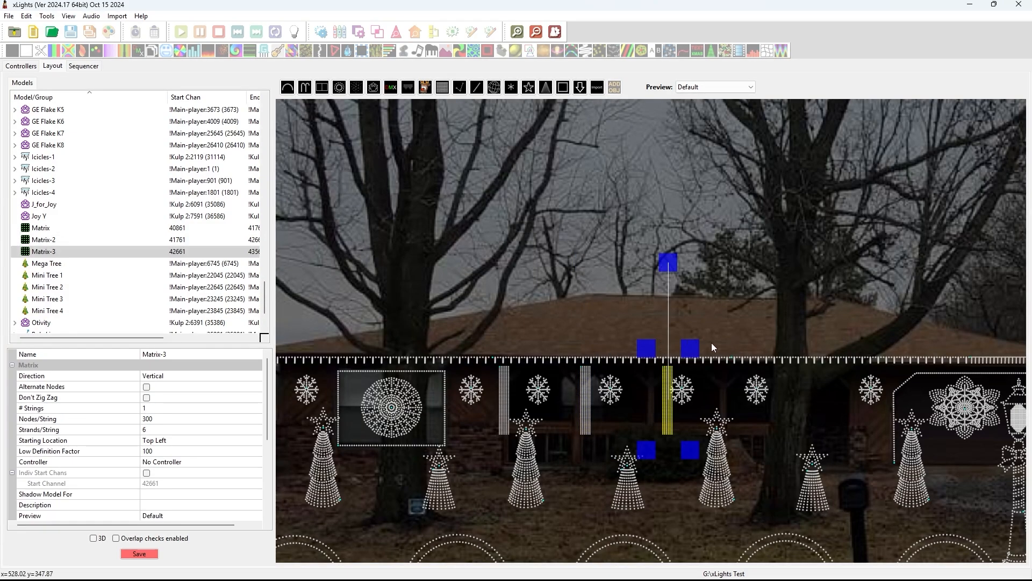
click(729, 347)
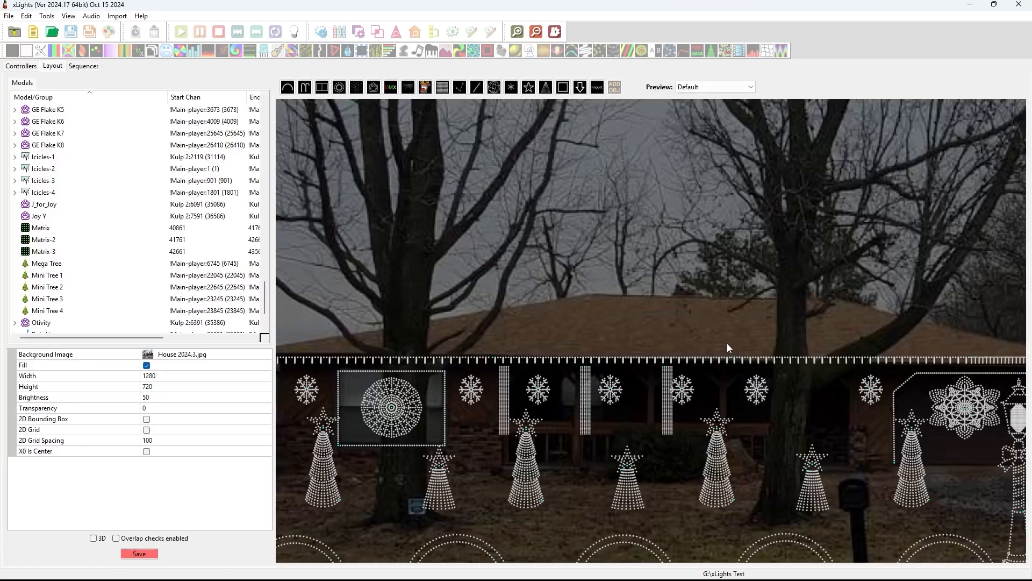
click(727, 343)
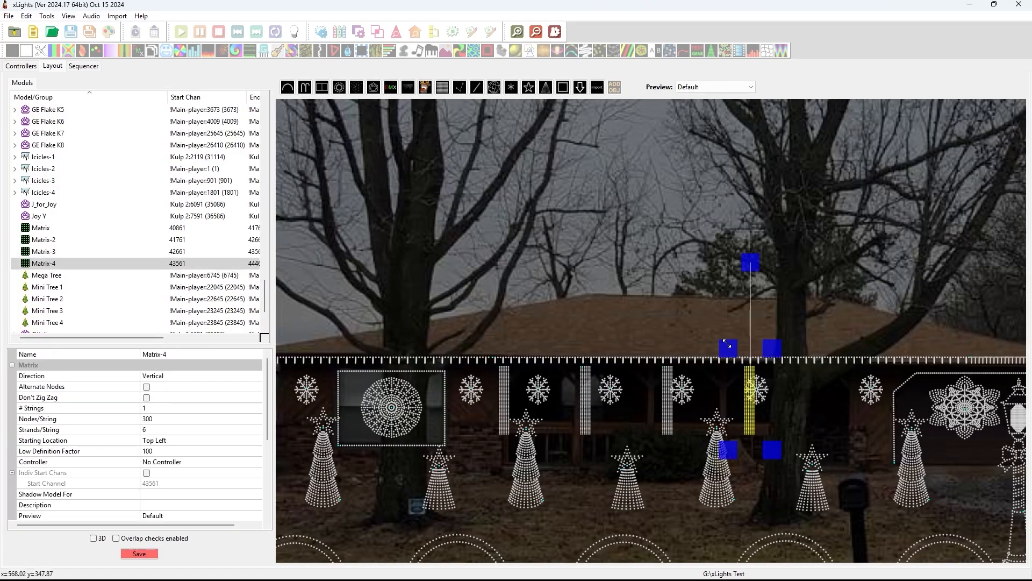
click(804, 350)
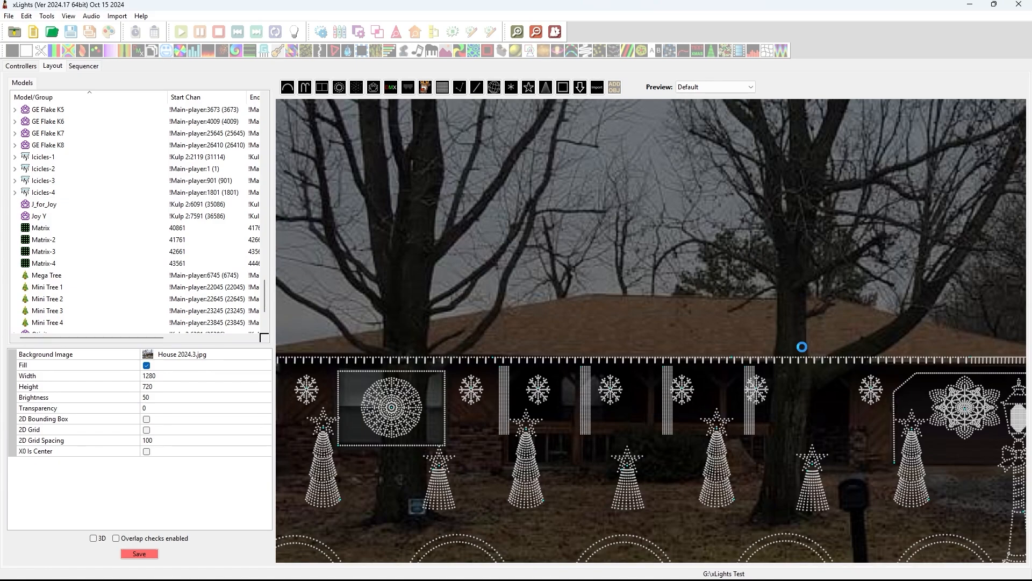
click(801, 346)
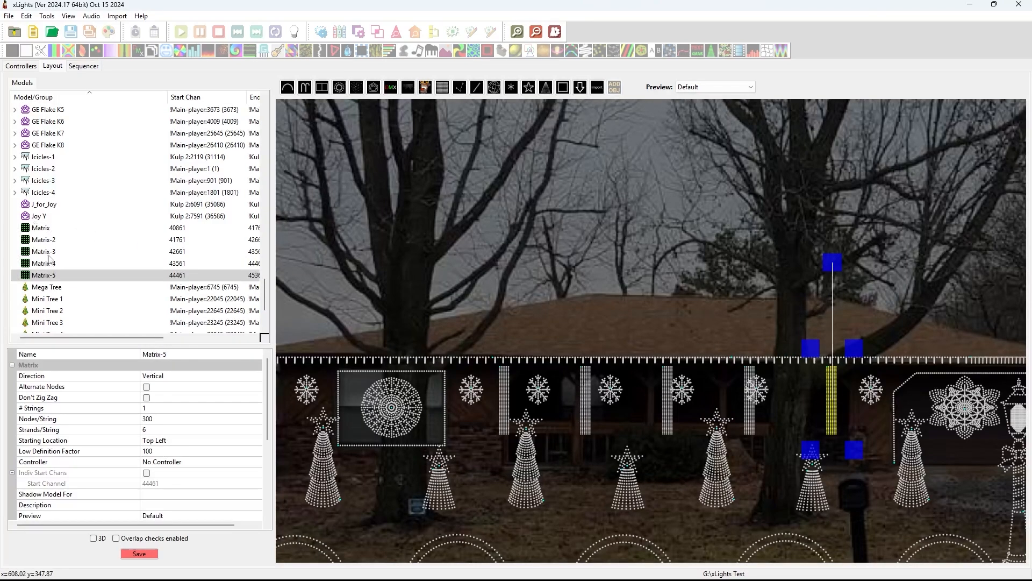
Shift Matrix-2 through Matrix-5 closer together so each pole stands in a gap between neighbouring eave snowflakes.
click(586, 410)
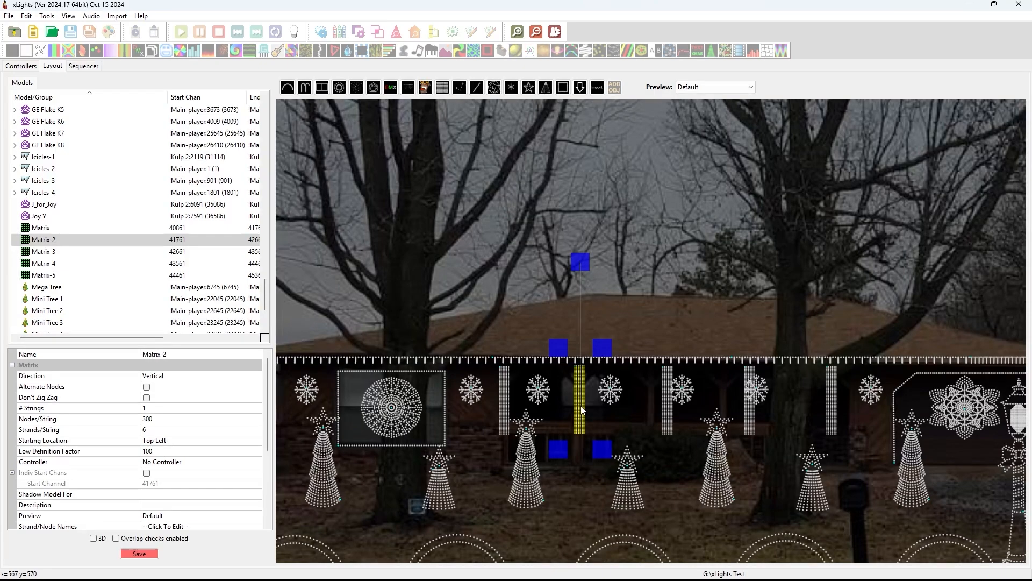
drag(581, 406, 579, 385)
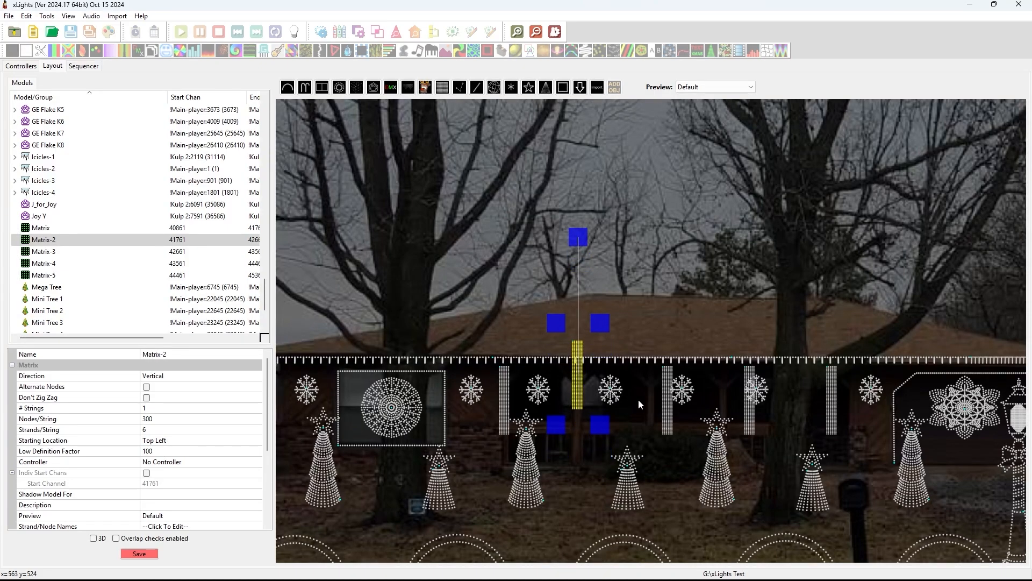
mouse_move(668, 400)
mouse_down()
mouse_move(656, 398)
mouse_move(652, 411)
mouse_up()
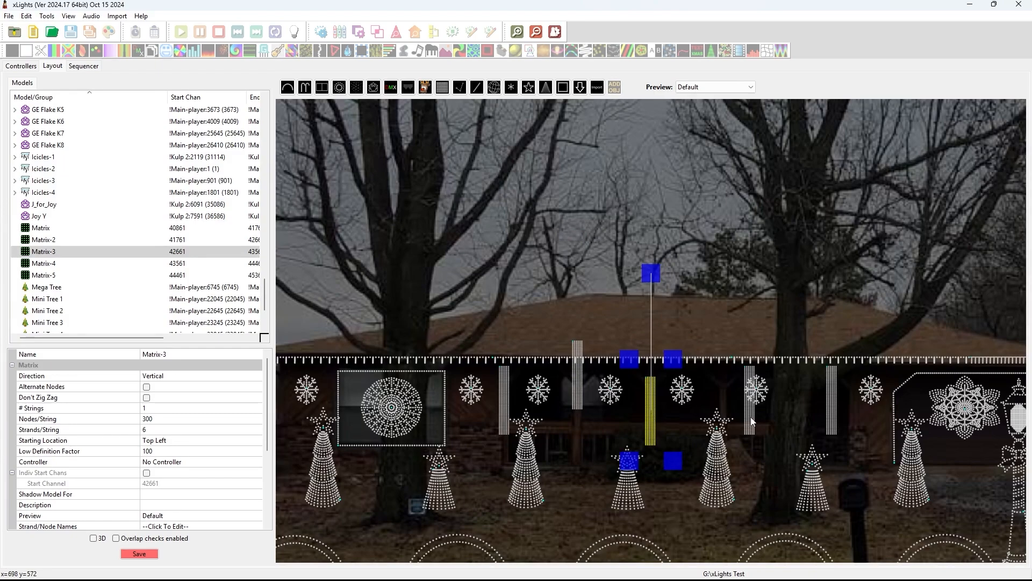
drag(751, 421, 725, 422)
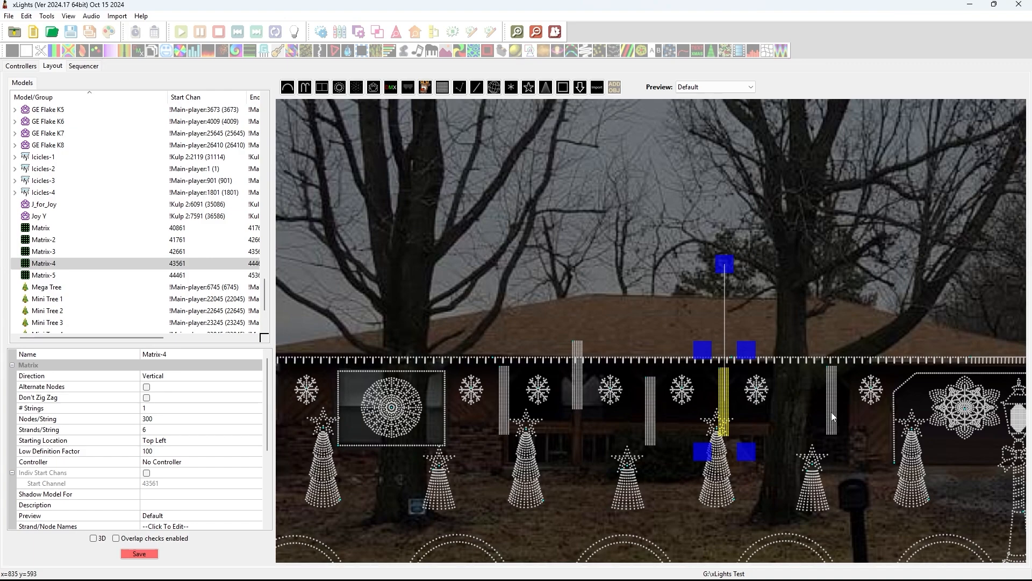
drag(832, 416, 797, 386)
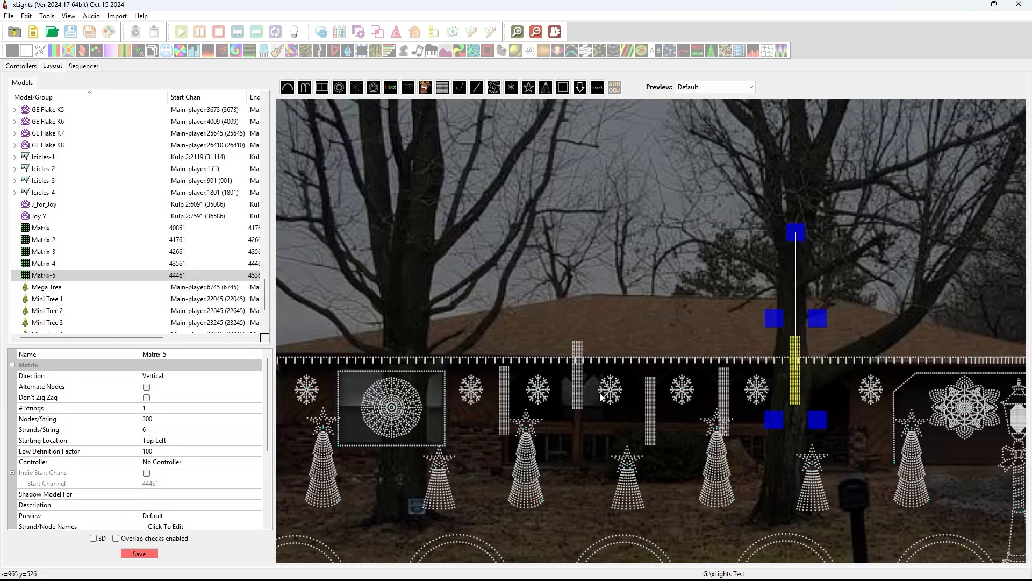
click(653, 412)
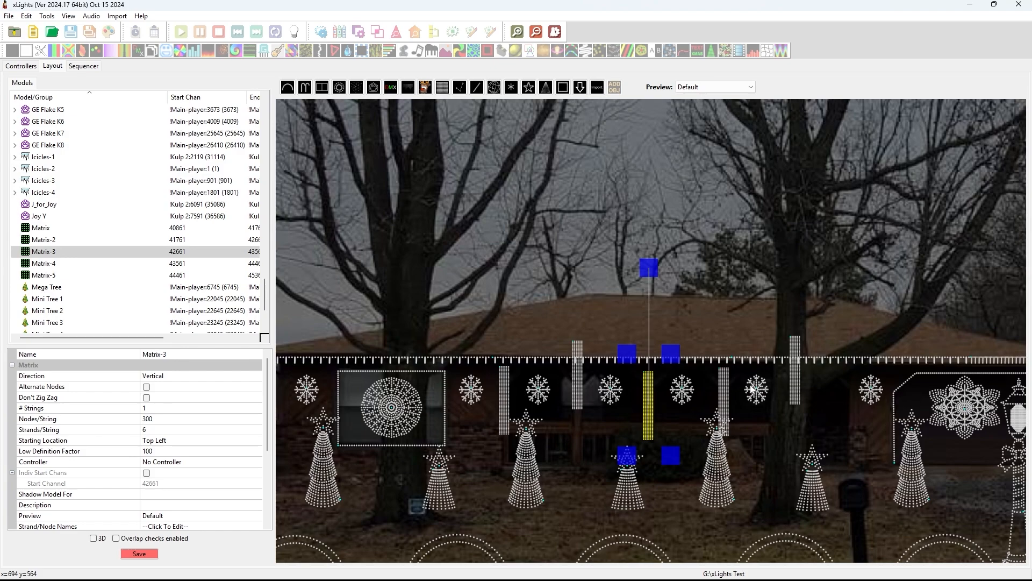
click(797, 380)
Select all five pole matrices, starting with the original Matrix, and align them by their tops.
click(510, 392)
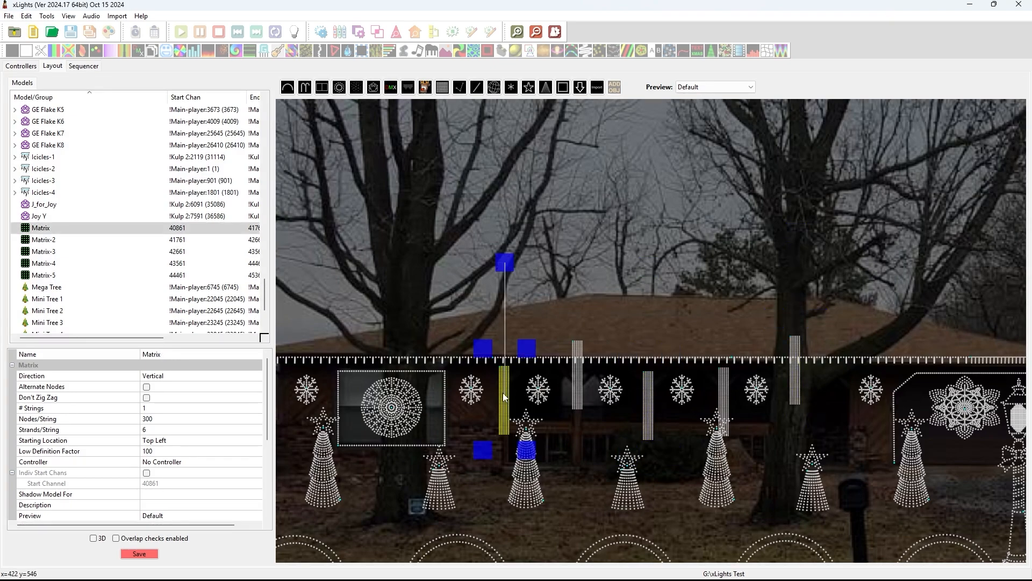
ctrl+click(579, 389)
ctrl+click(648, 404)
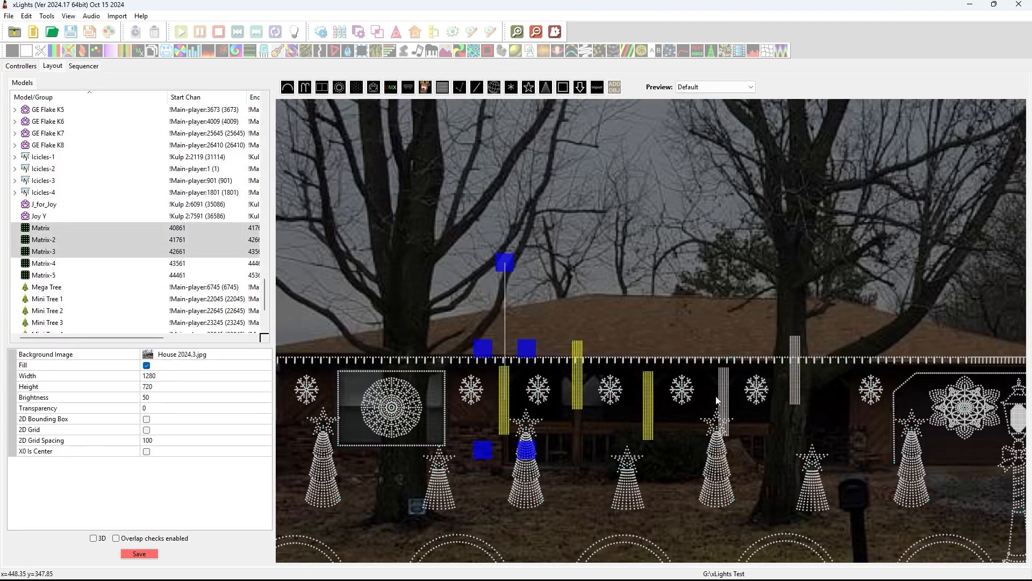
ctrl+click(725, 403)
ctrl+click(795, 384)
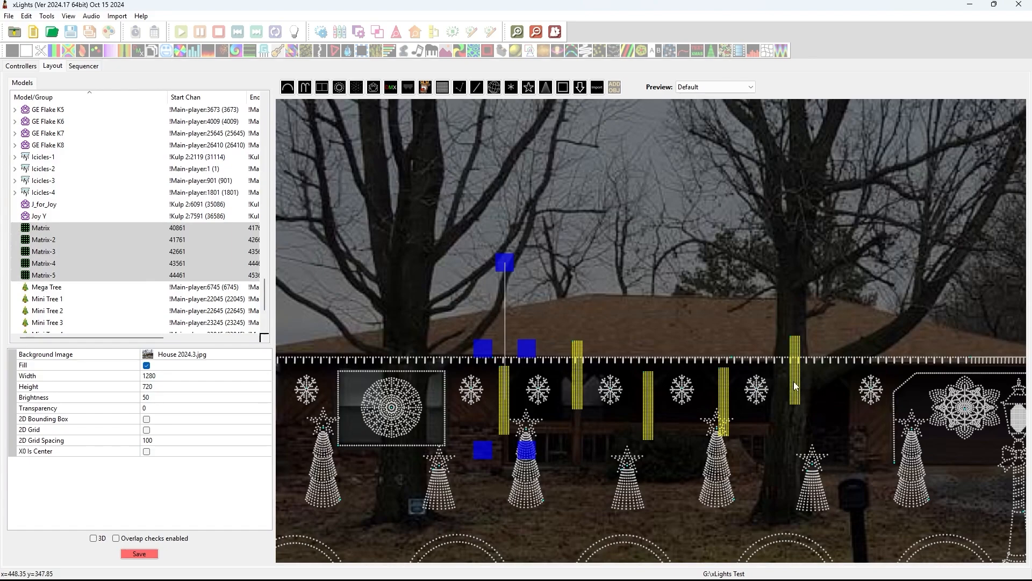
right_click(797, 385)
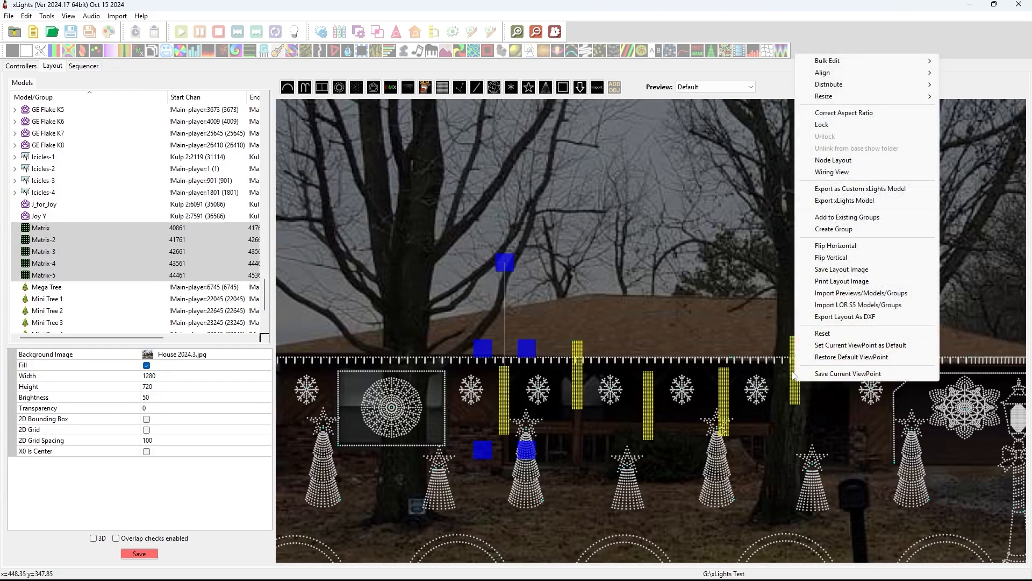
mouse_move(838, 77)
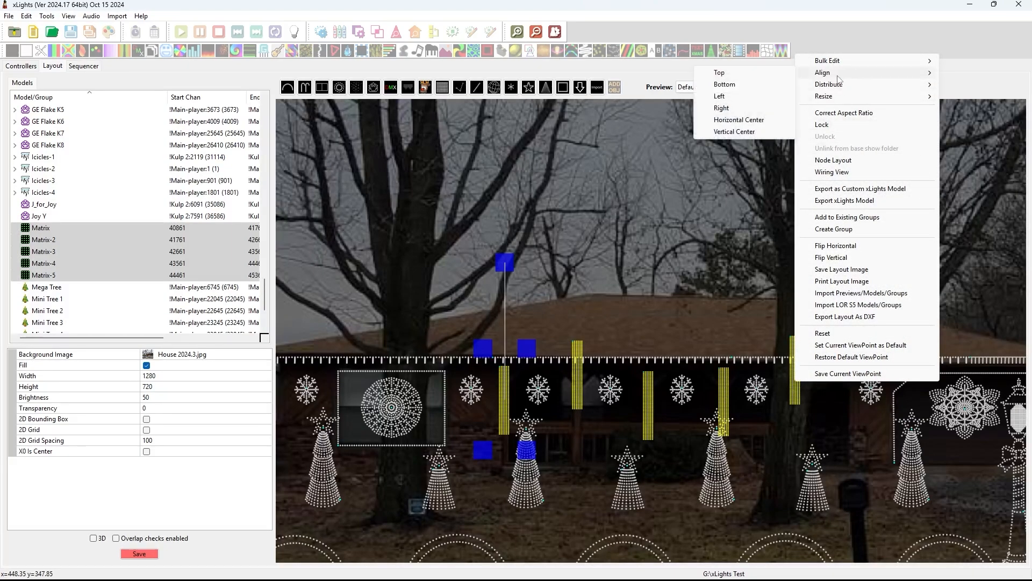
click(774, 76)
click(646, 301)
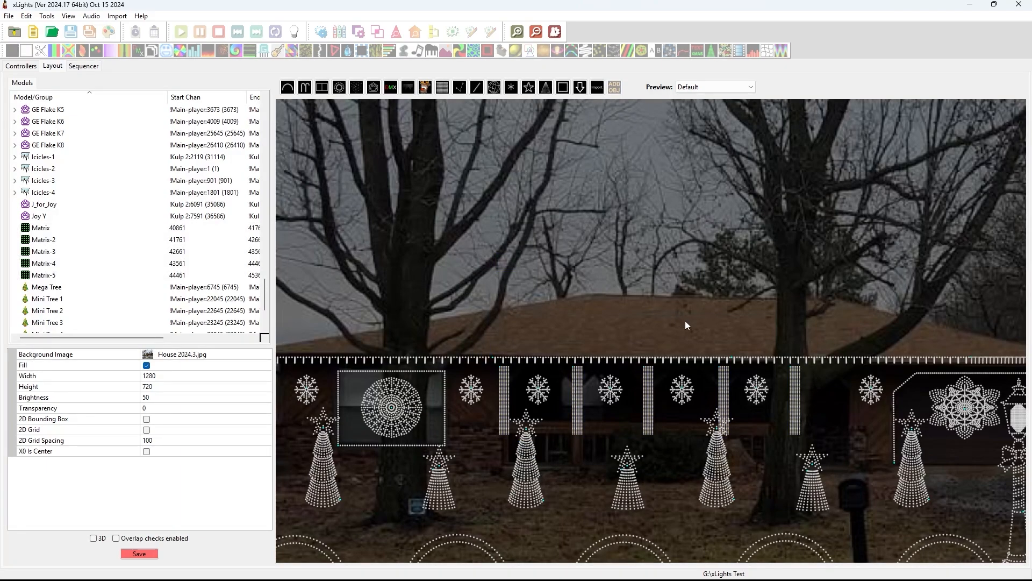
Examine the whole display layout, checking how the five poles fit among the other props.
scroll(686, 325, down, 1)
scroll(686, 322, down, 2)
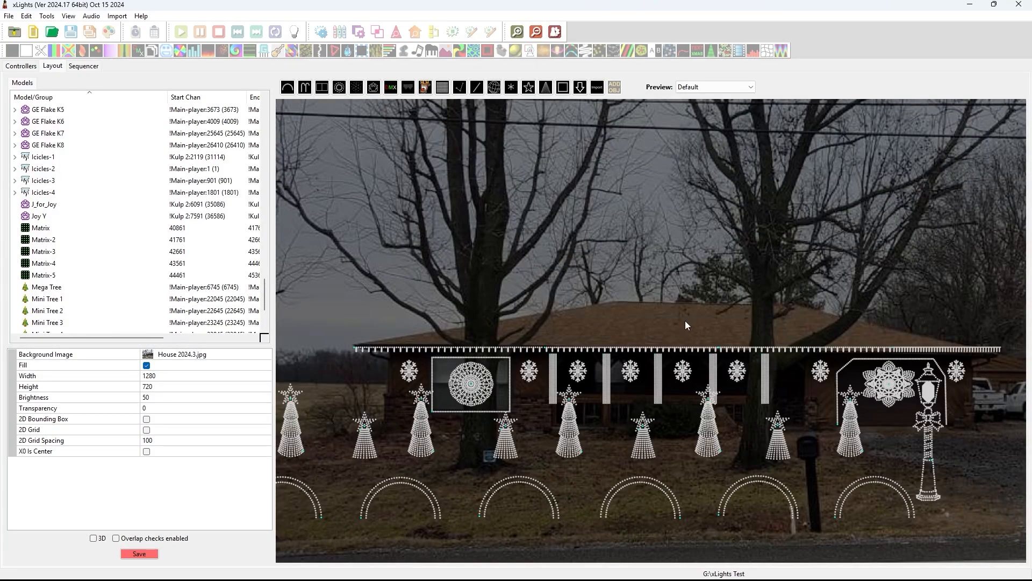
scroll(691, 304, down, 1)
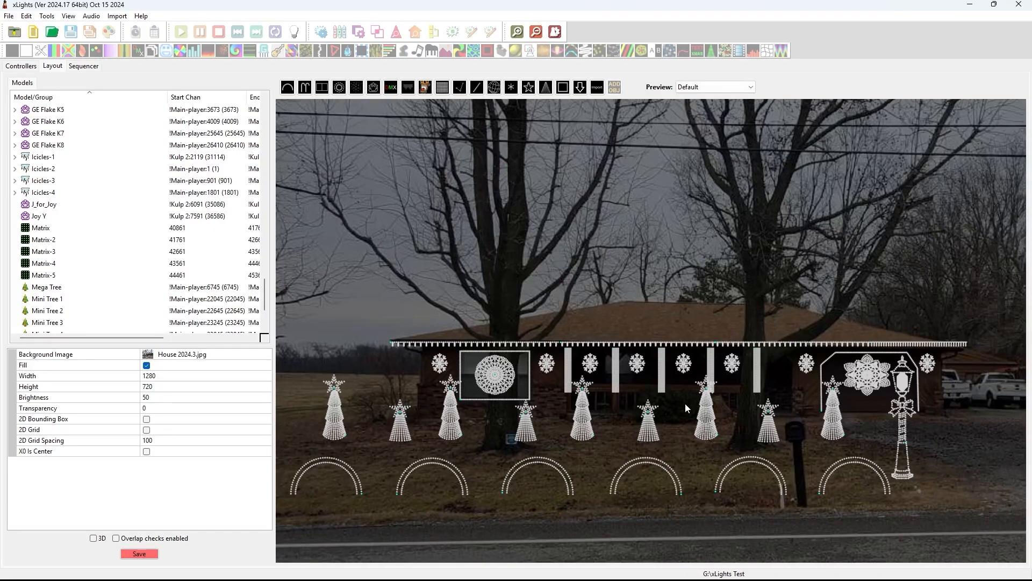
scroll(669, 417, down, 1)
scroll(545, 430, down, 1)
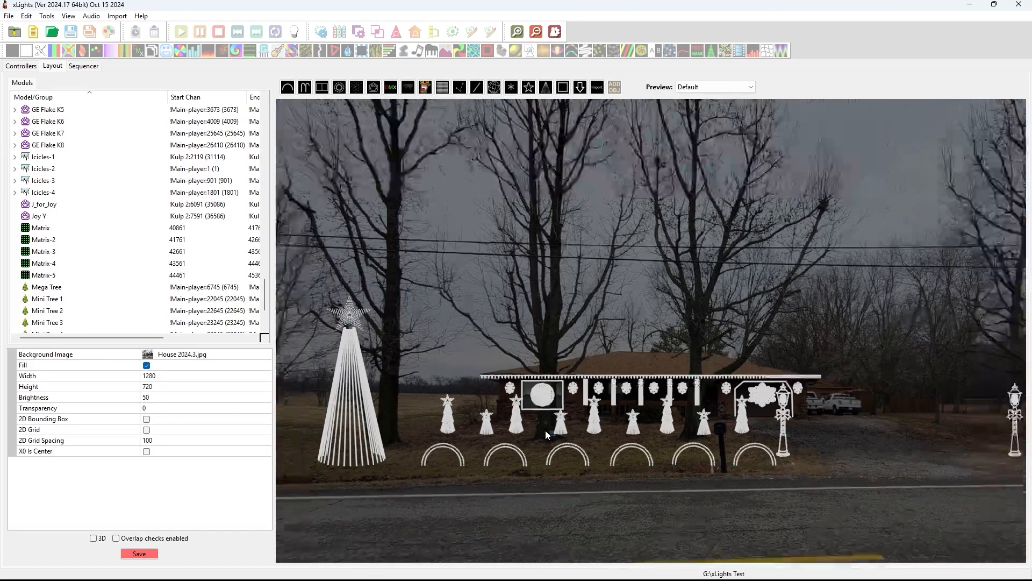
scroll(614, 421, down, 1)
scroll(614, 421, down, 2)
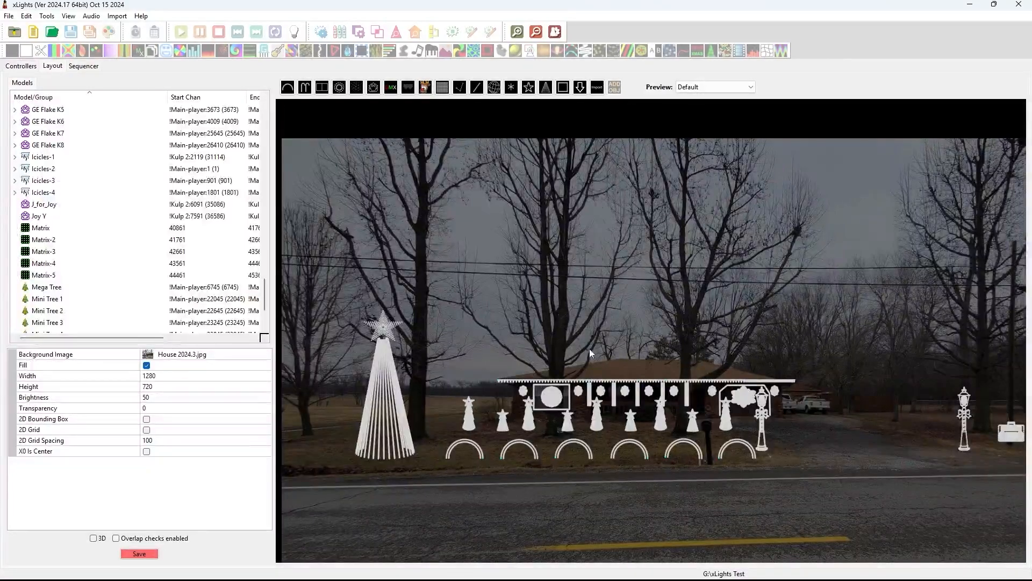
Move Showstopper Mini Tree-4 and its topper Star-4 slightly left so they clear the fourth pole matrix.
scroll(661, 355, up, 3)
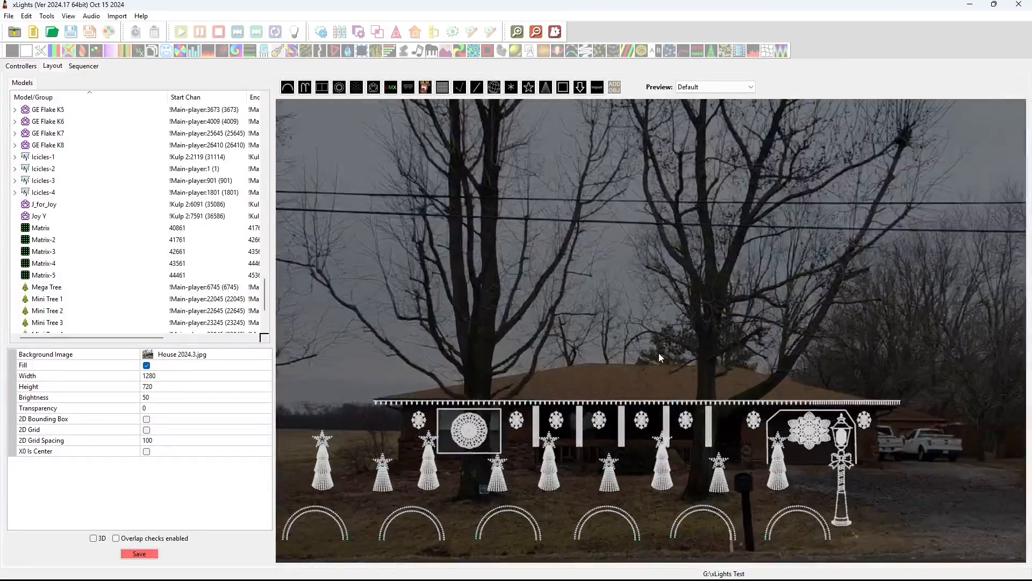
click(664, 479)
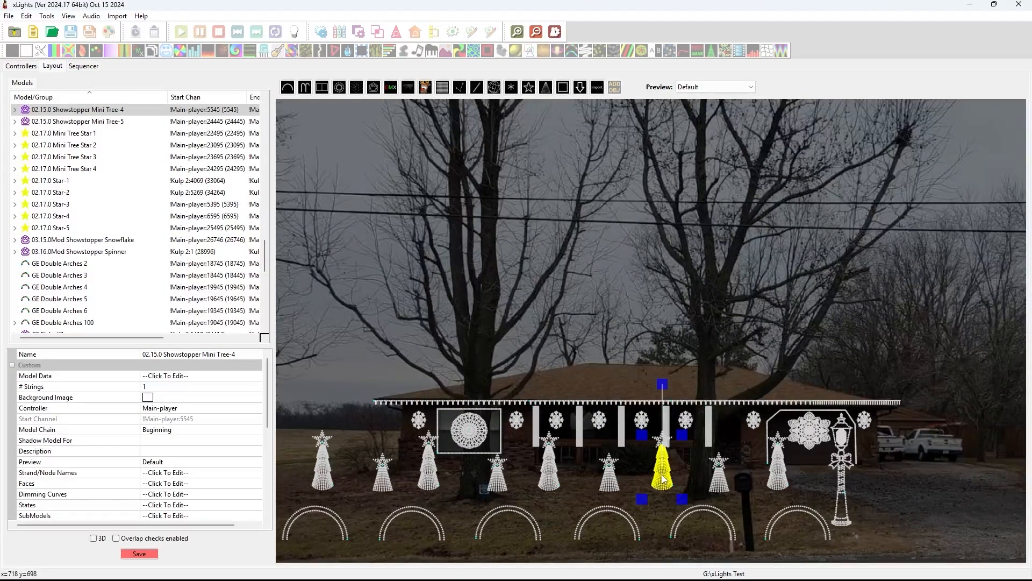
drag(664, 478, 655, 480)
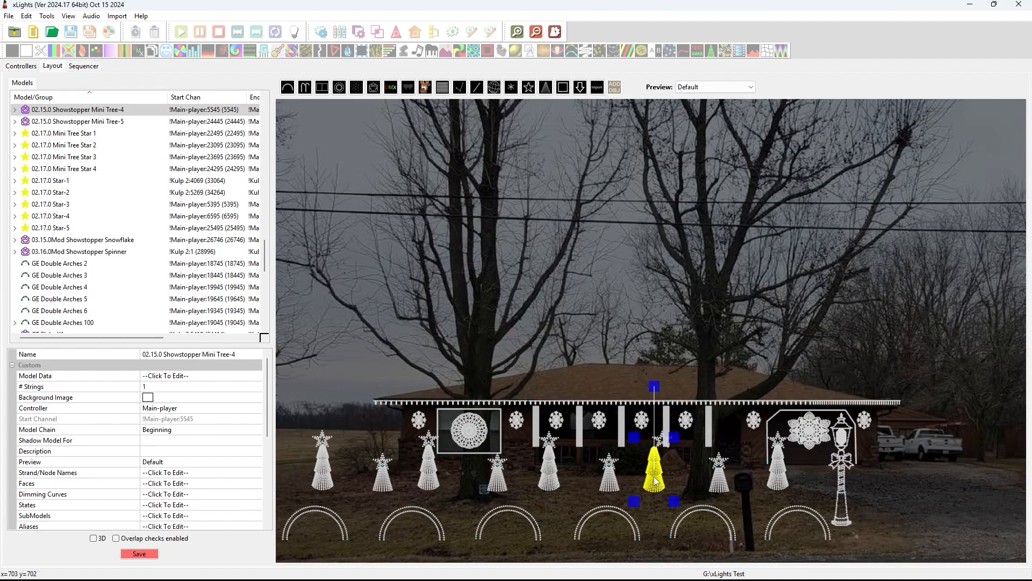
click(654, 440)
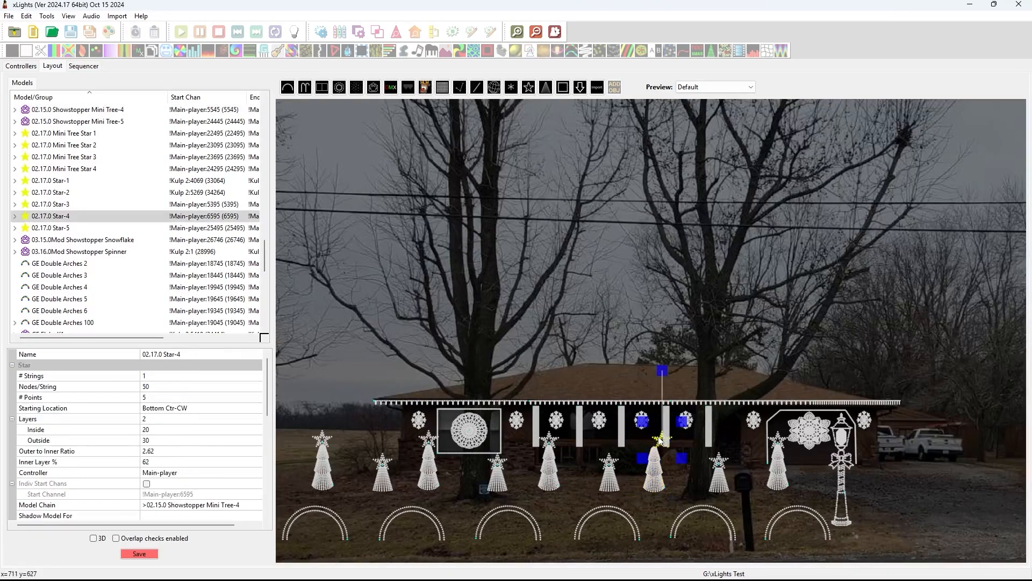
drag(651, 436, 657, 440)
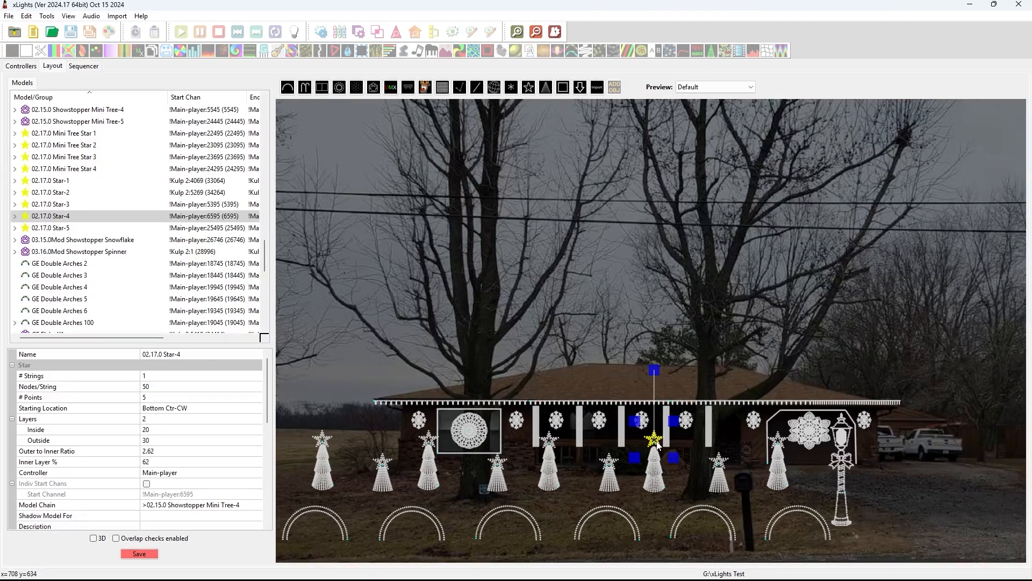
click(670, 475)
scroll(685, 463, down, 2)
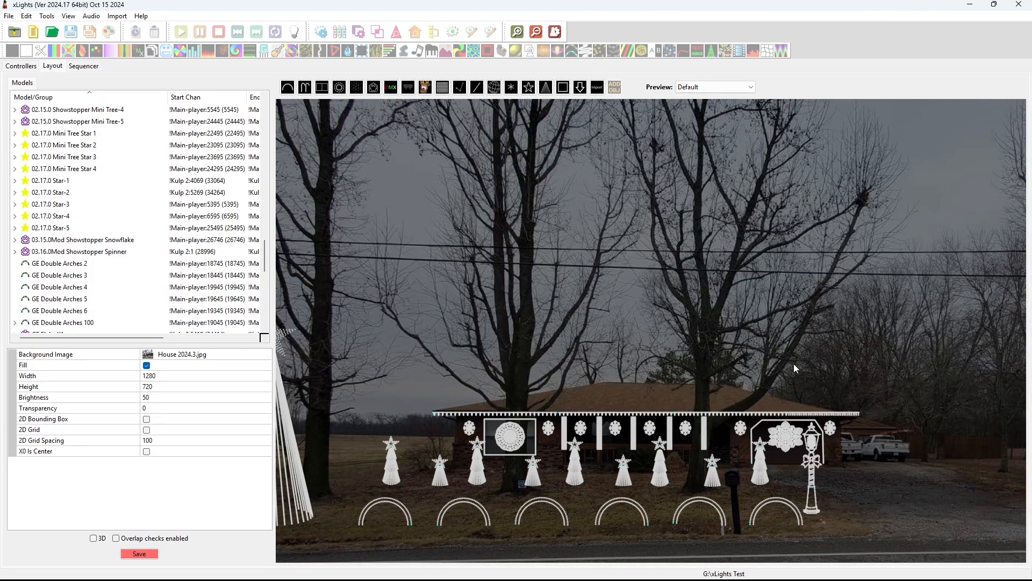
Survey the whole display layout, from the Mega Tree across the house to the JOY props beyond the driveway.
drag(793, 363, 730, 360)
scroll(731, 360, down, 2)
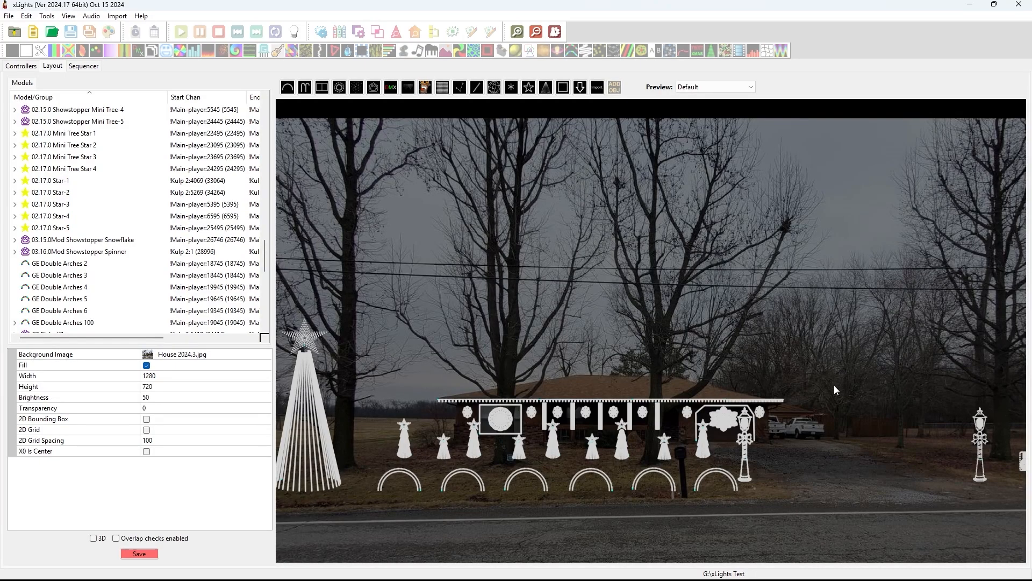
scroll(834, 384, down, 3)
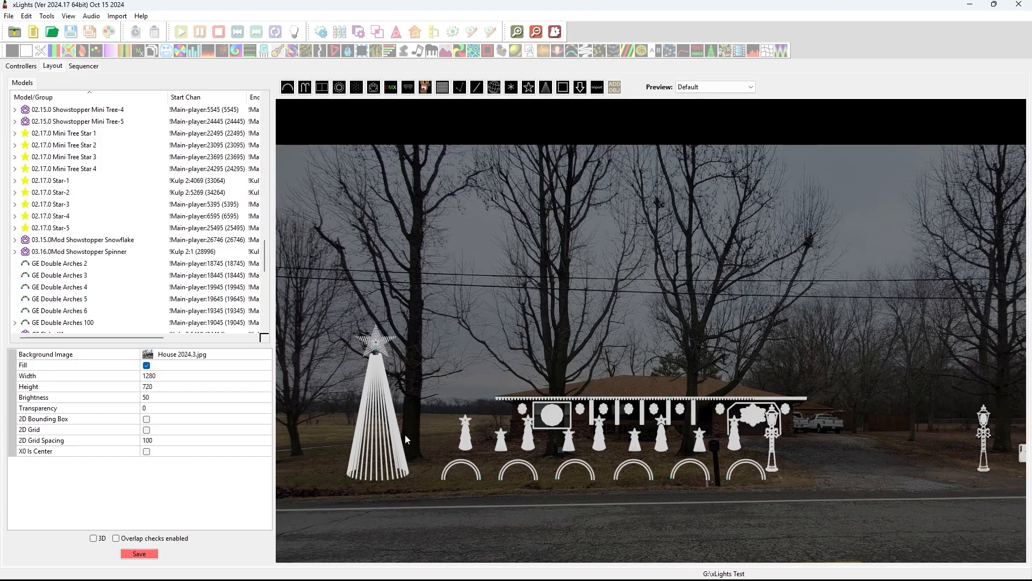
drag(890, 363, 855, 353)
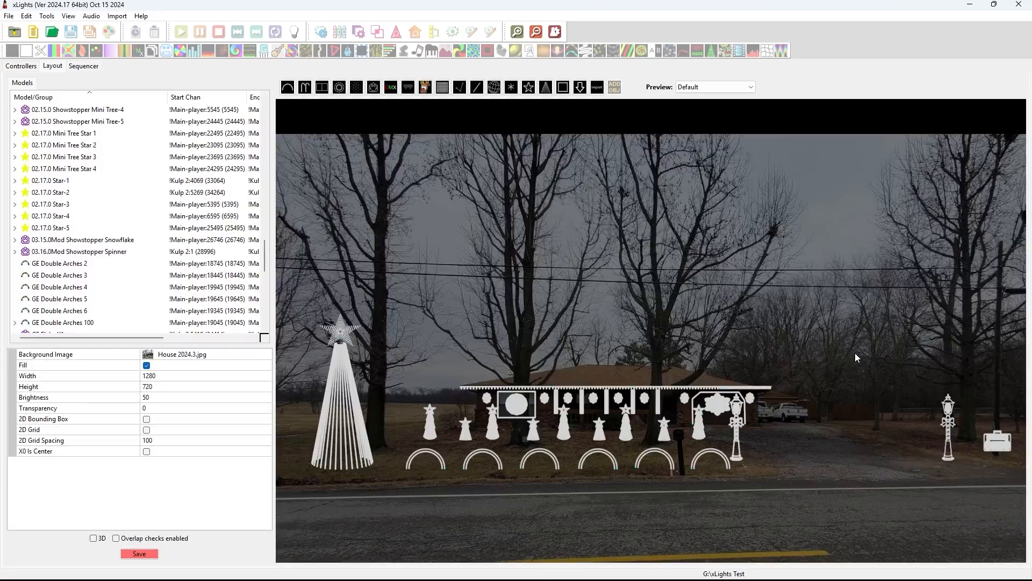
drag(855, 354, 778, 351)
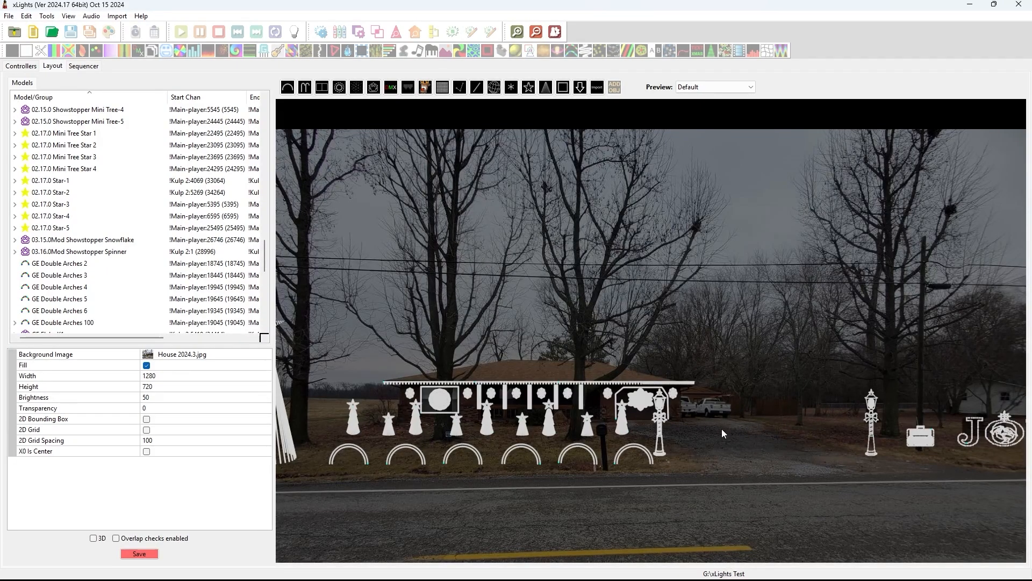
Examine the Mod Showstopper Snowflake over the garage and the open driveway between the two lamp posts.
click(641, 405)
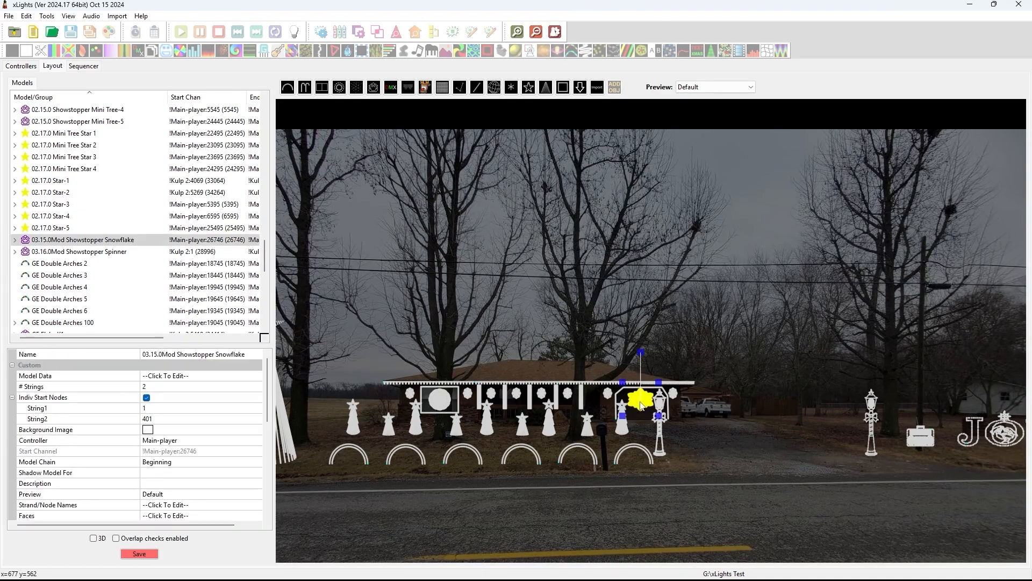
scroll(641, 423, up, 5)
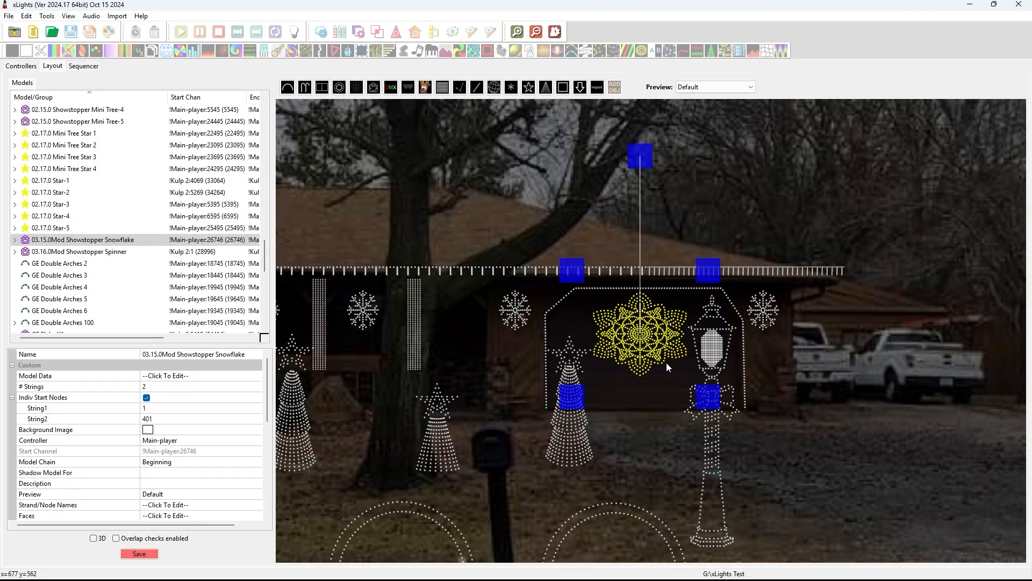
scroll(655, 344, up, 2)
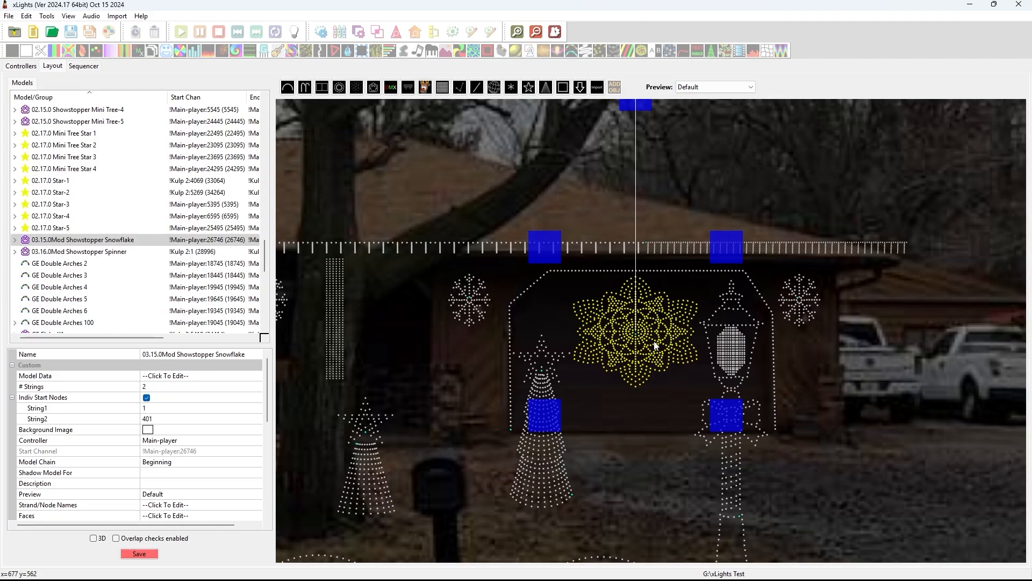
scroll(655, 345, down, 1)
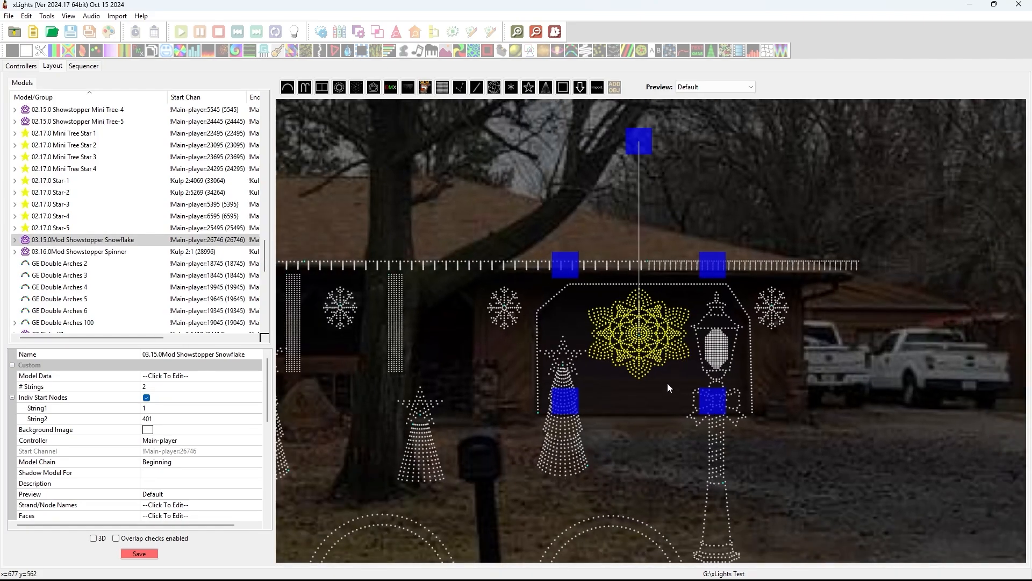
scroll(672, 398, up, 1)
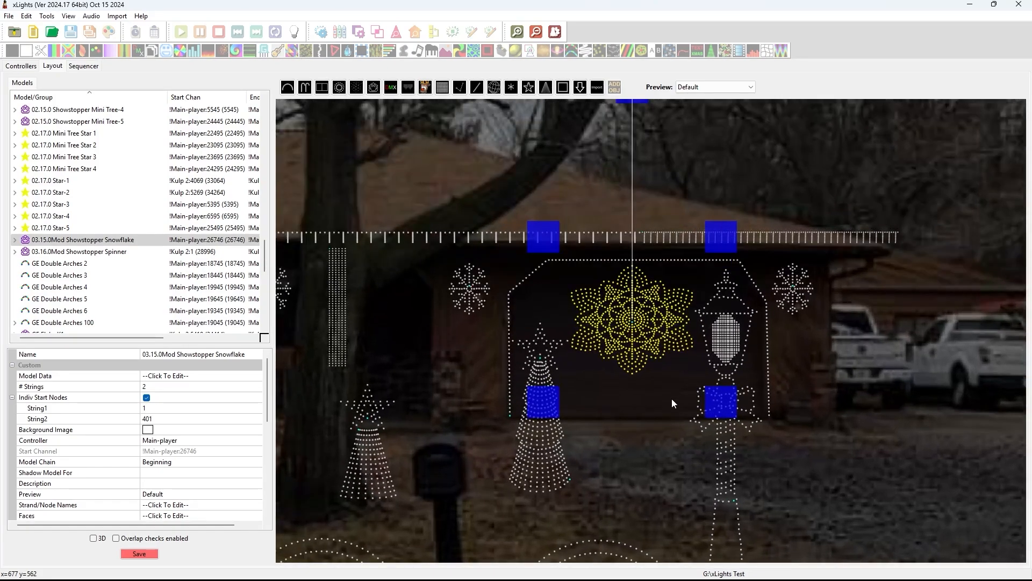
scroll(672, 399, down, 1)
scroll(672, 398, down, 1)
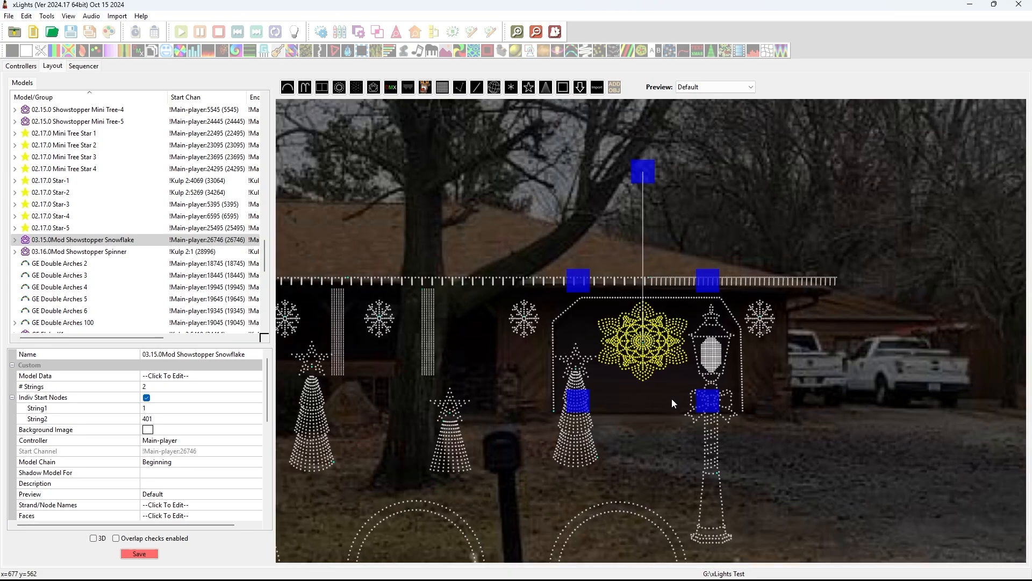
scroll(672, 398, down, 1)
scroll(672, 398, up, 1)
scroll(672, 398, down, 1)
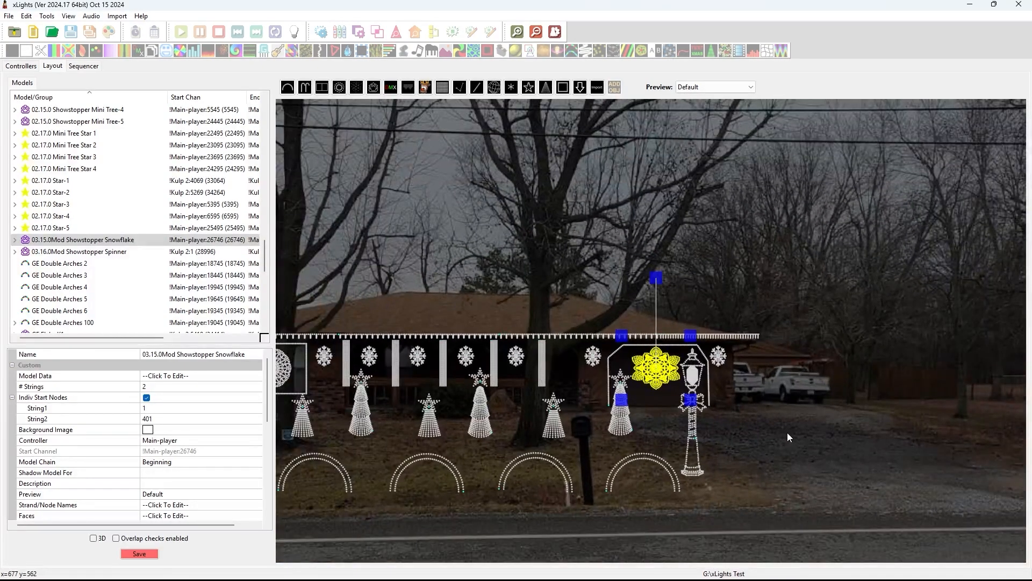
scroll(787, 433, up, 1)
scroll(799, 436, down, 1)
drag(799, 435, 634, 430)
scroll(633, 431, down, 1)
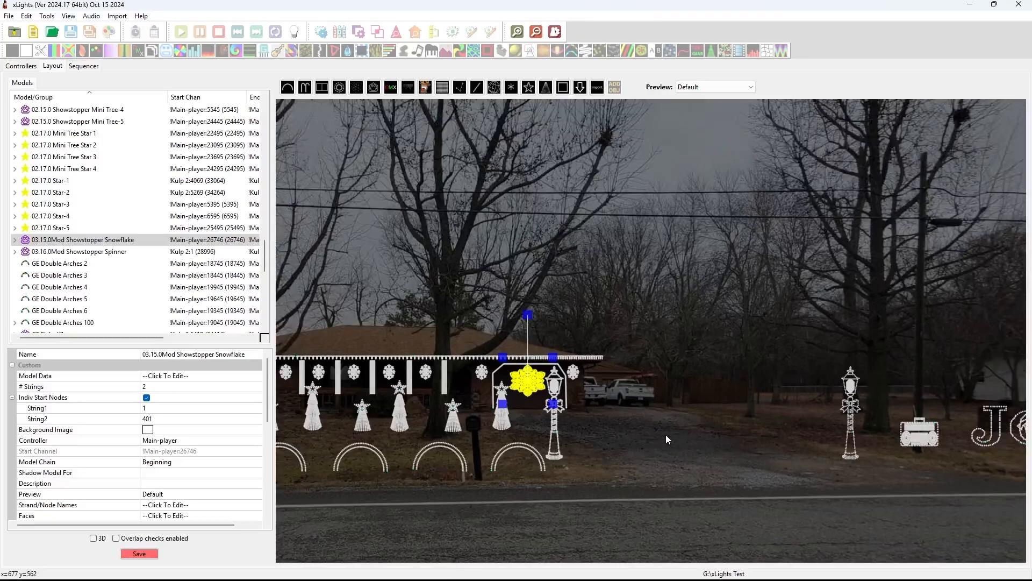
scroll(665, 435, up, 2)
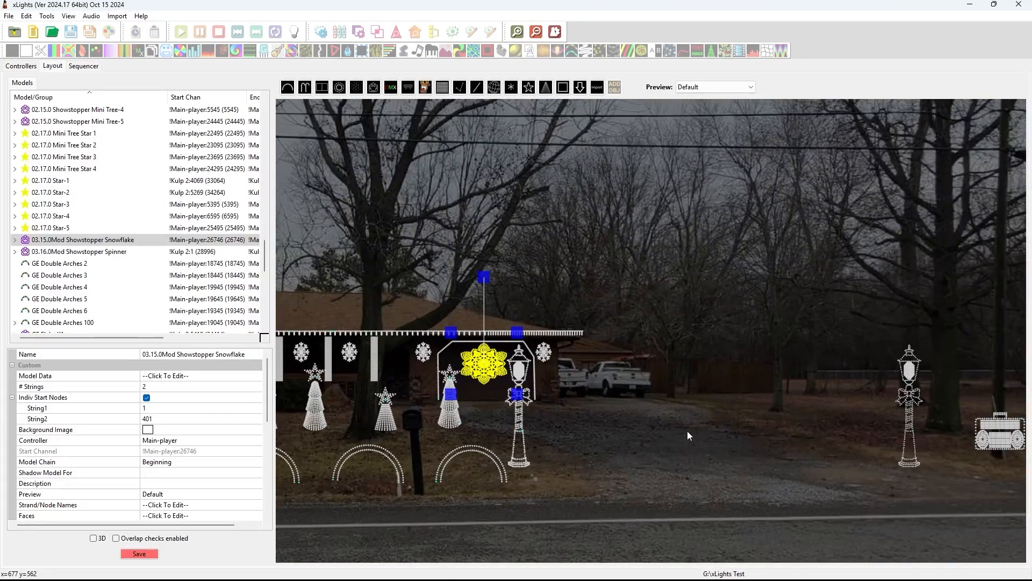
drag(687, 430, 650, 431)
scroll(634, 434, up, 1)
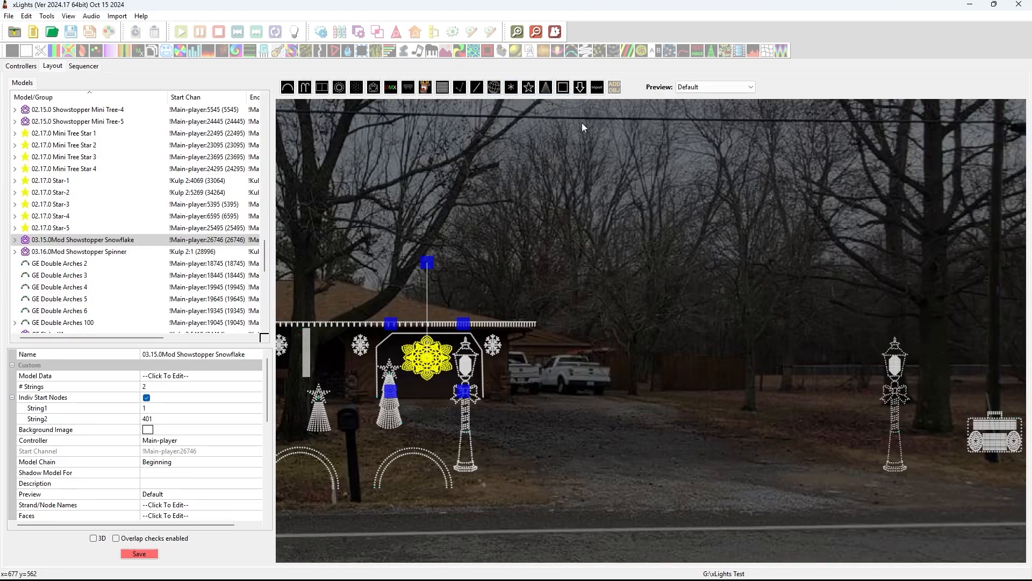
Import the Mod GROUND SPINNER custom model file from the Chrisrmas 2025 Show folder above the driveway, including its aliases.
click(581, 87)
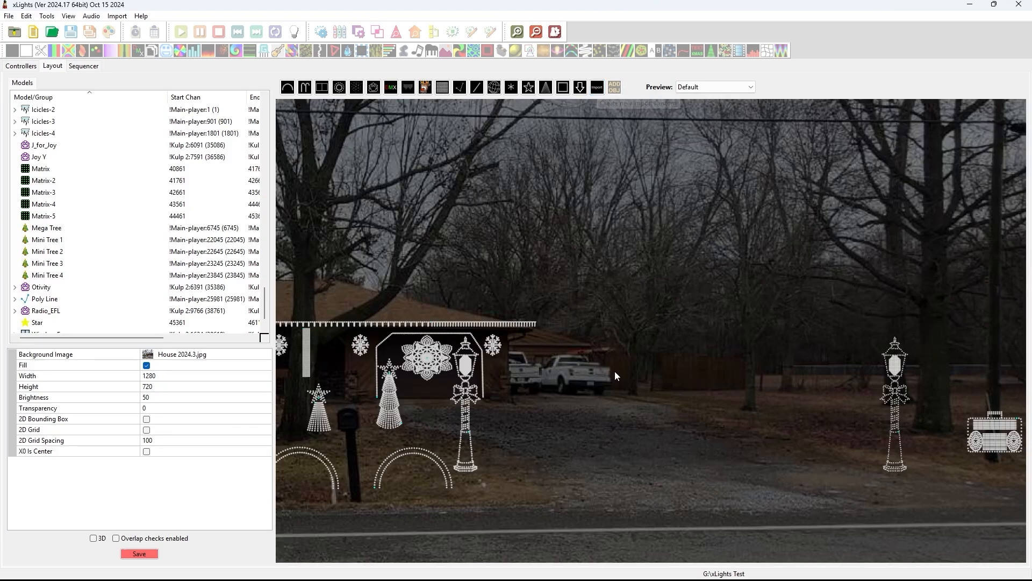
click(596, 88)
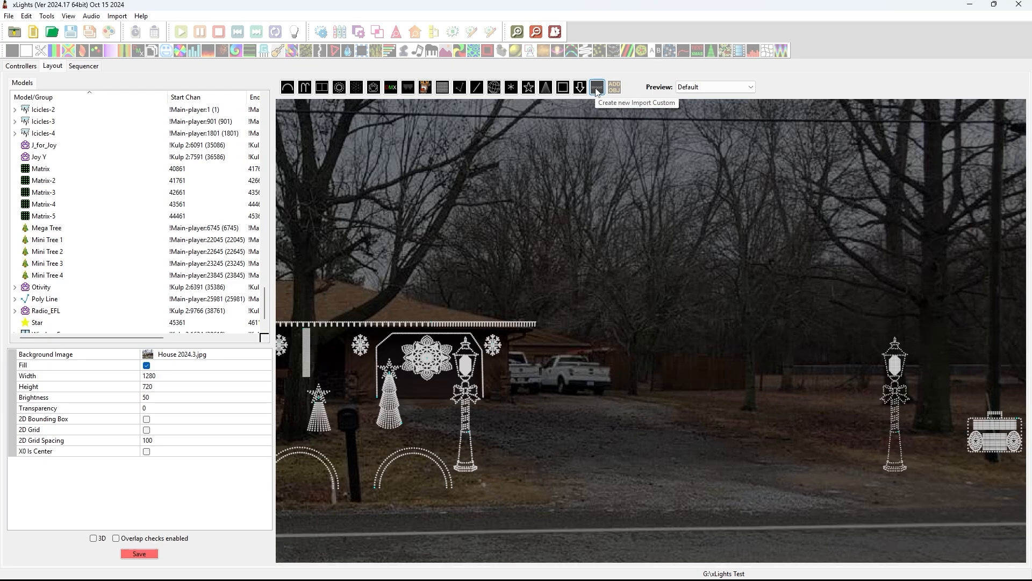
click(598, 212)
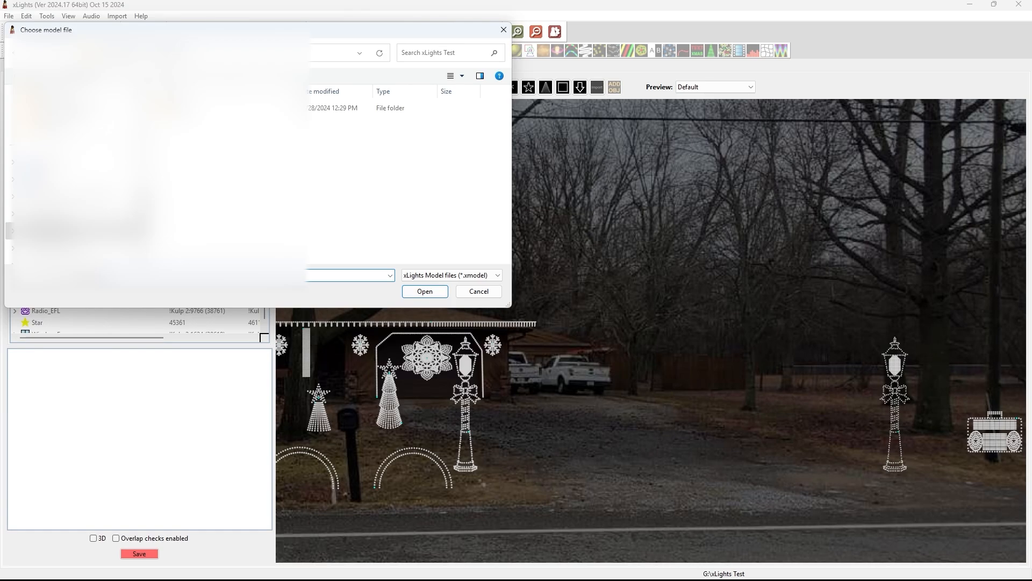
click(128, 53)
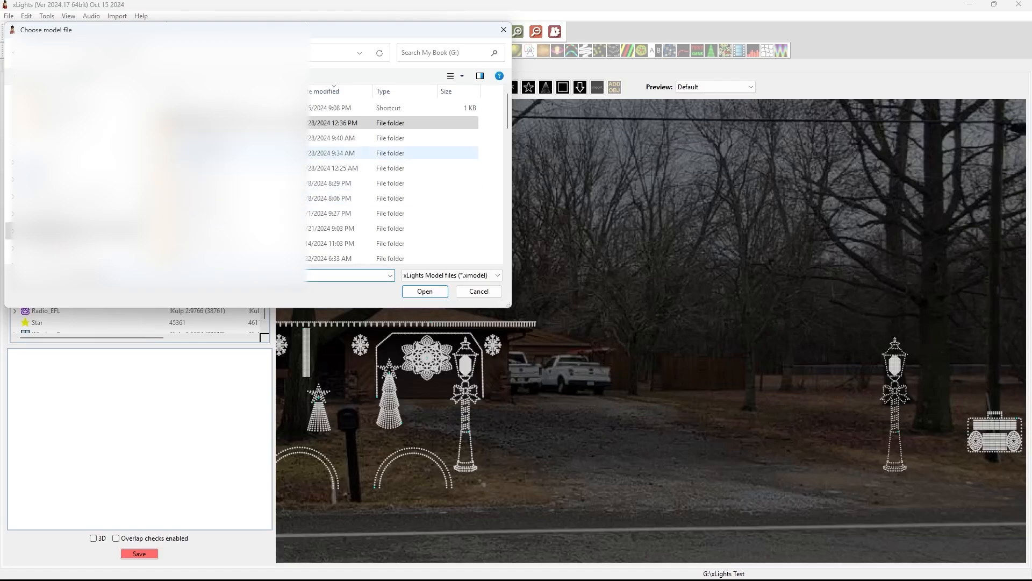
double_click(210, 138)
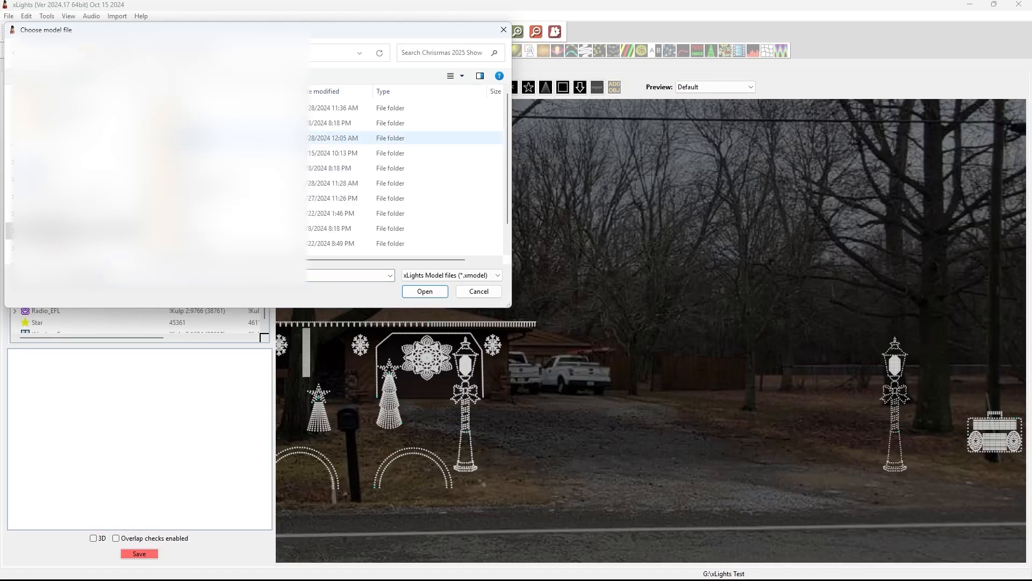
scroll(210, 178, down, 1)
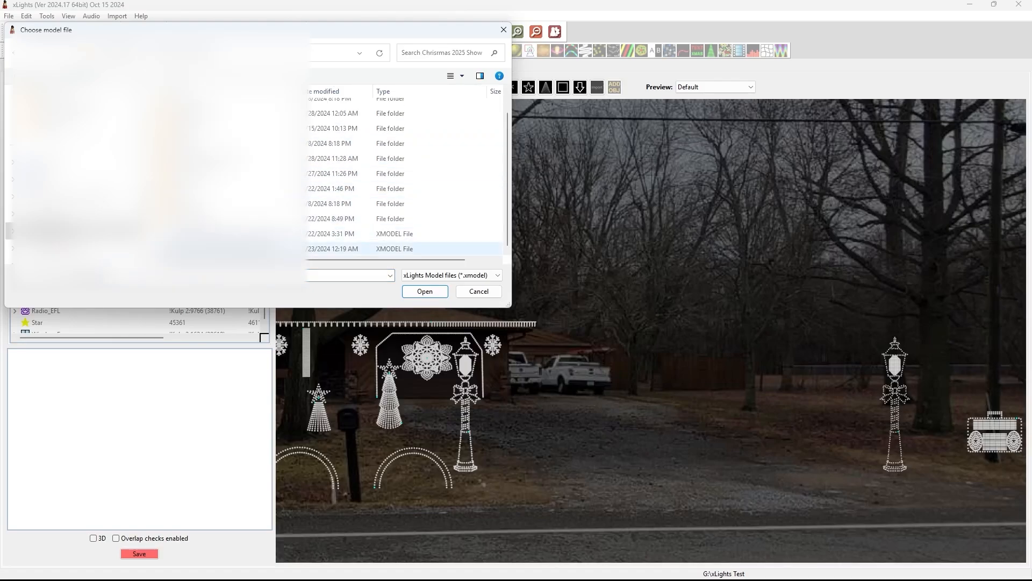
click(334, 248)
click(437, 293)
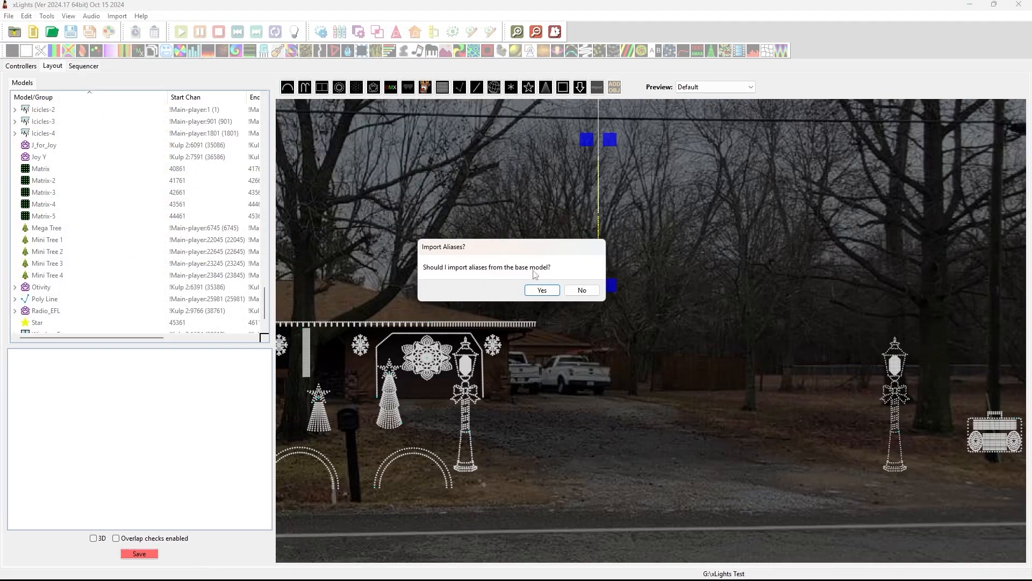
click(542, 290)
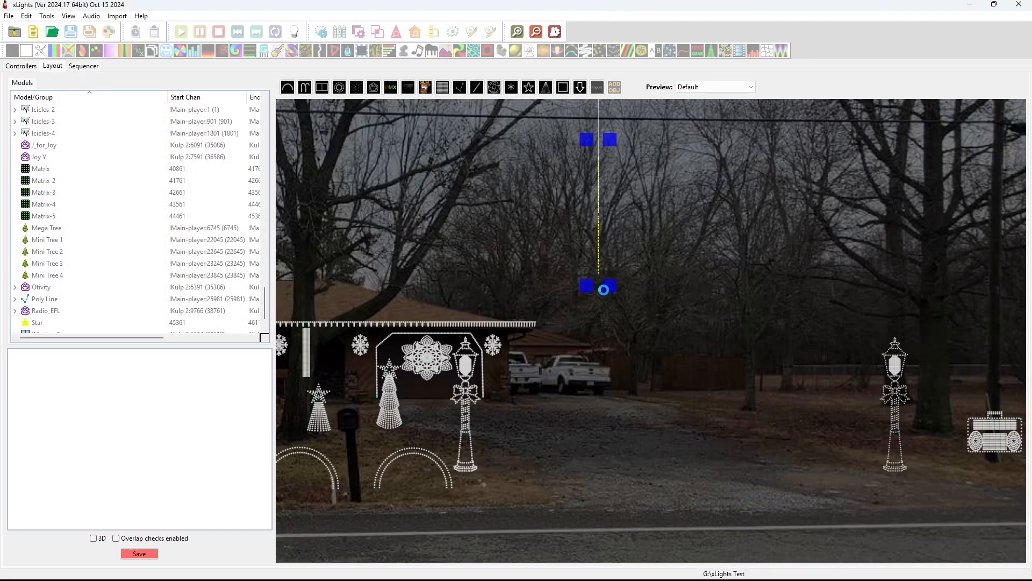
Resize the imported Ground Spinner into a roughly round shape and place it on the driveway between the two lamp posts.
drag(610, 285, 699, 261)
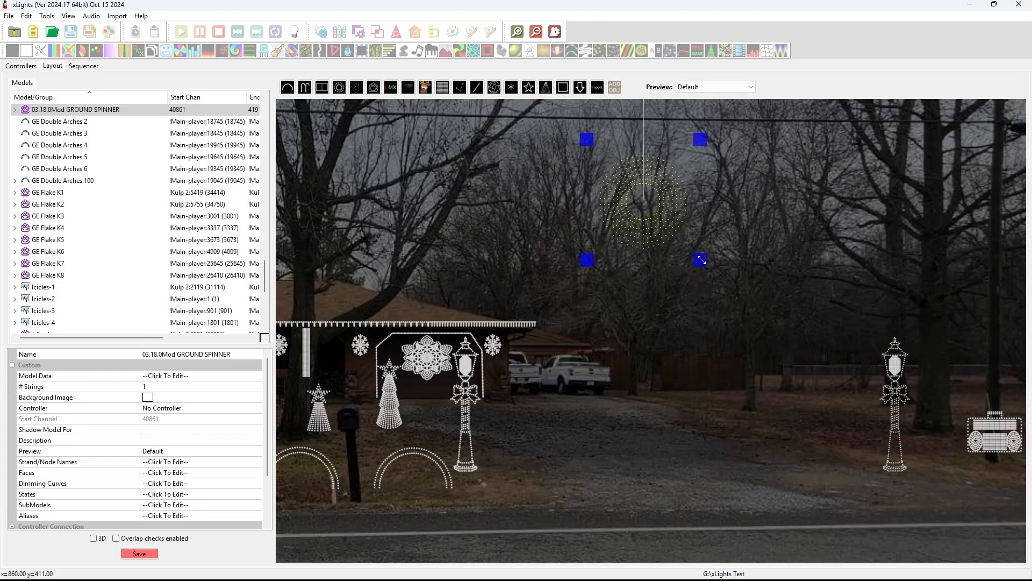
drag(647, 237, 663, 447)
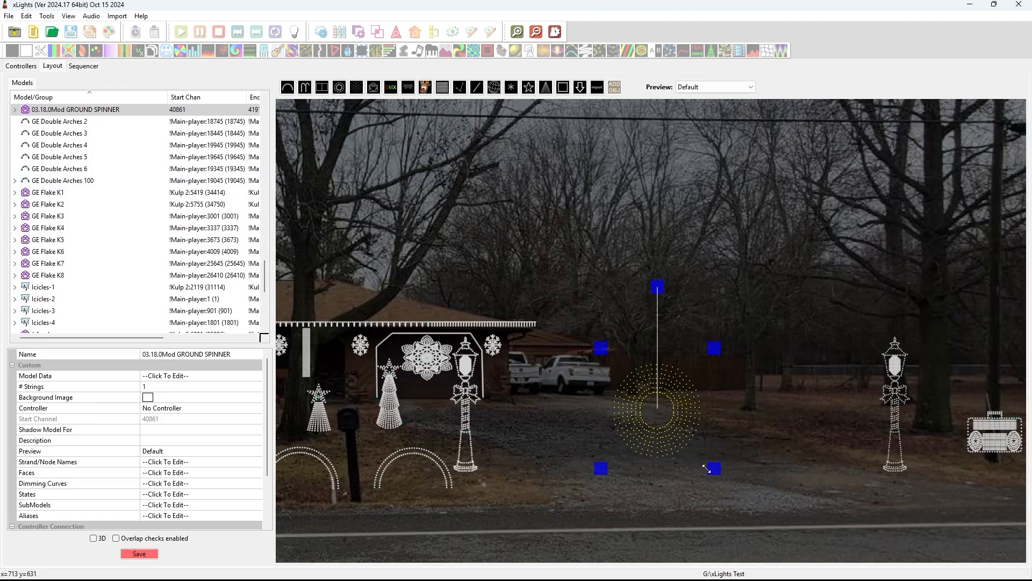
drag(714, 469, 707, 450)
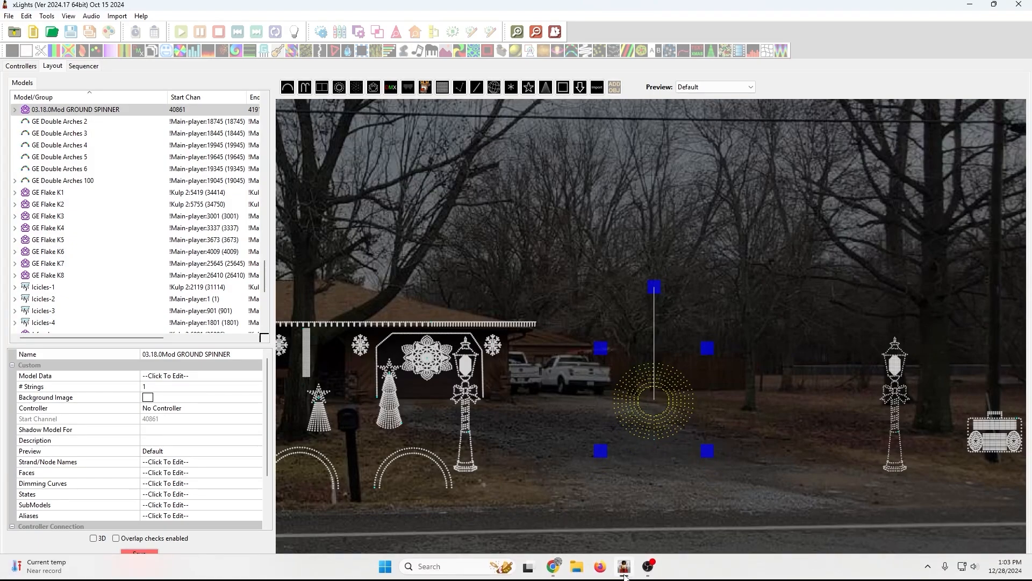
drag(672, 411, 678, 424)
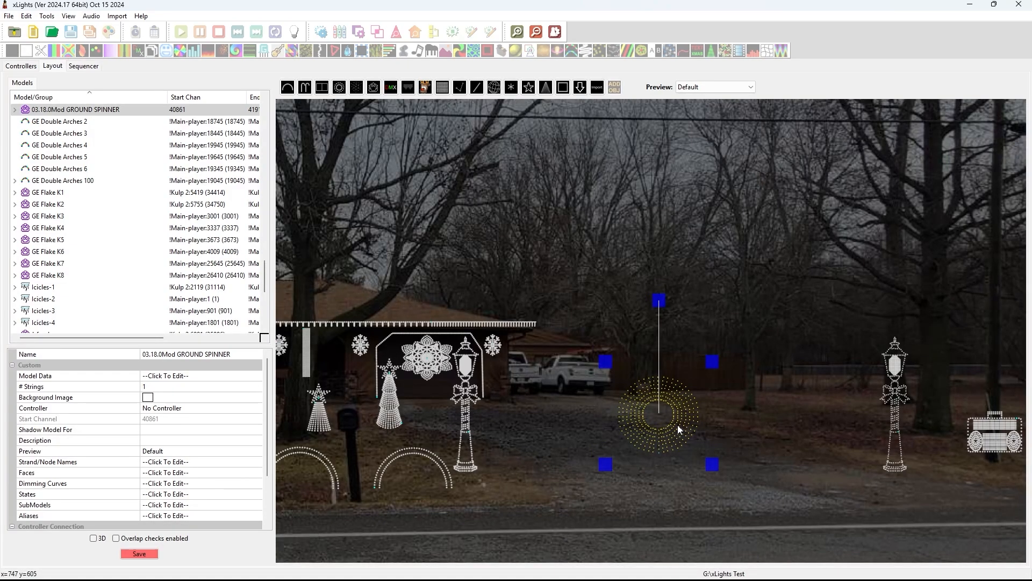
Switch the layout to 3D and rotate the Ground Spinner about its X axis until it lies nearly flat.
click(94, 538)
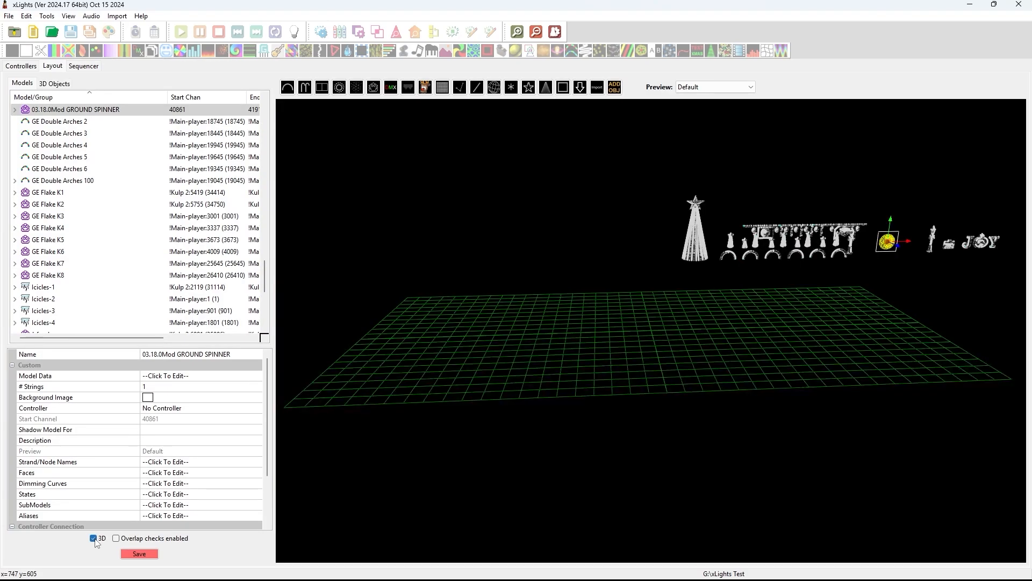
drag(828, 309, 686, 398)
scroll(719, 370, up, 10)
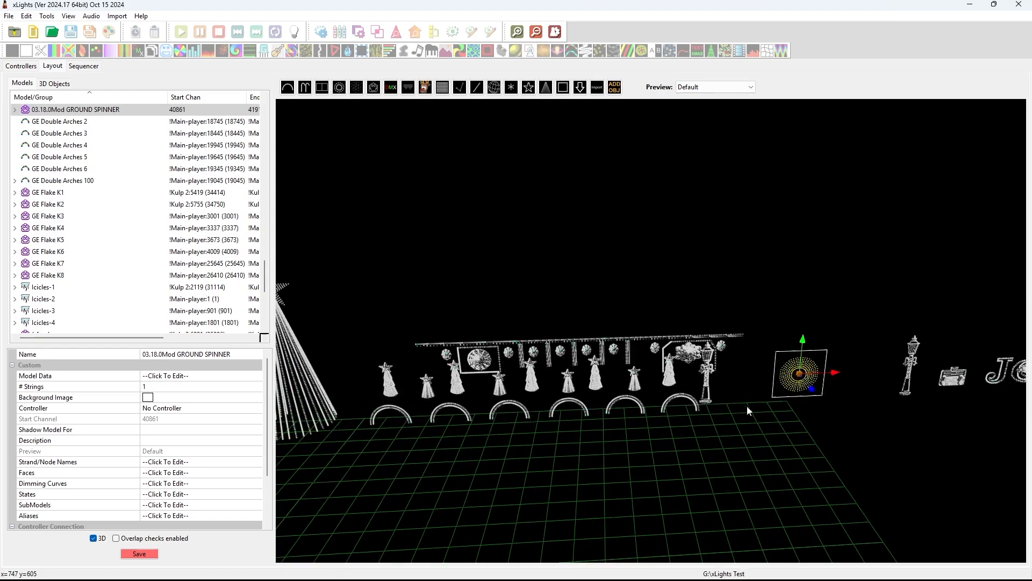
drag(824, 428, 640, 441)
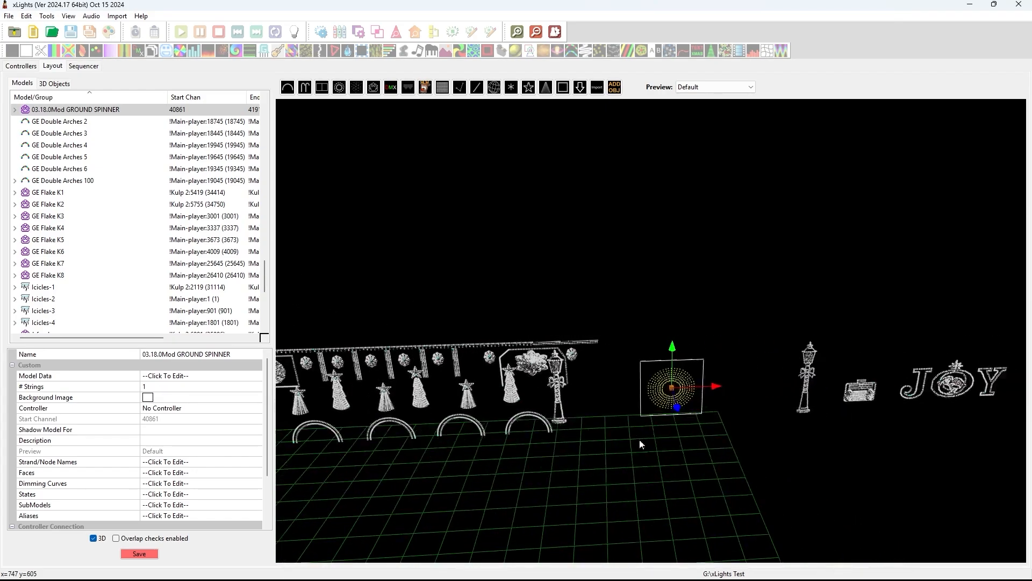
scroll(685, 447, up, 5)
scroll(685, 447, up, 2)
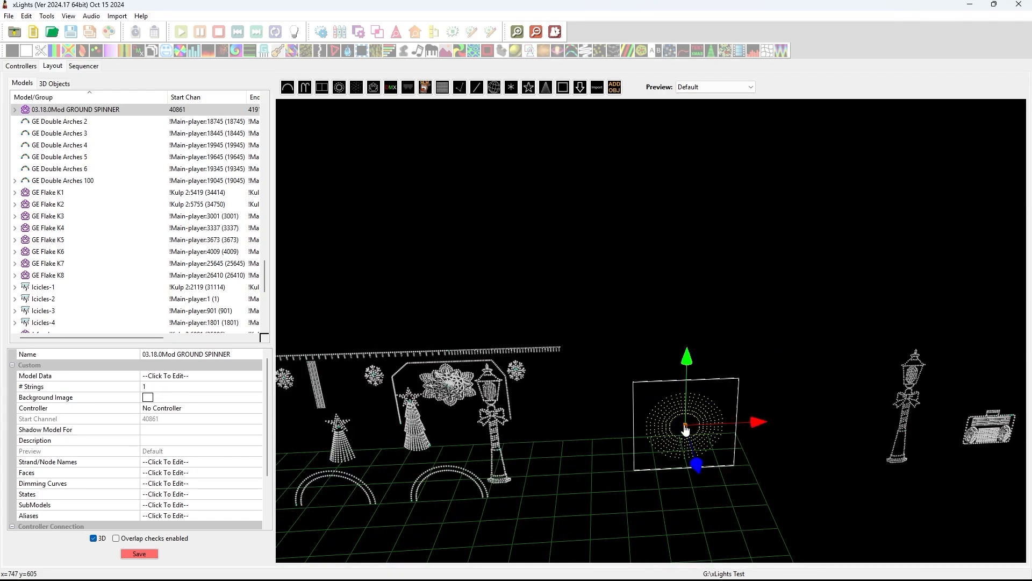
click(685, 428)
click(685, 428)
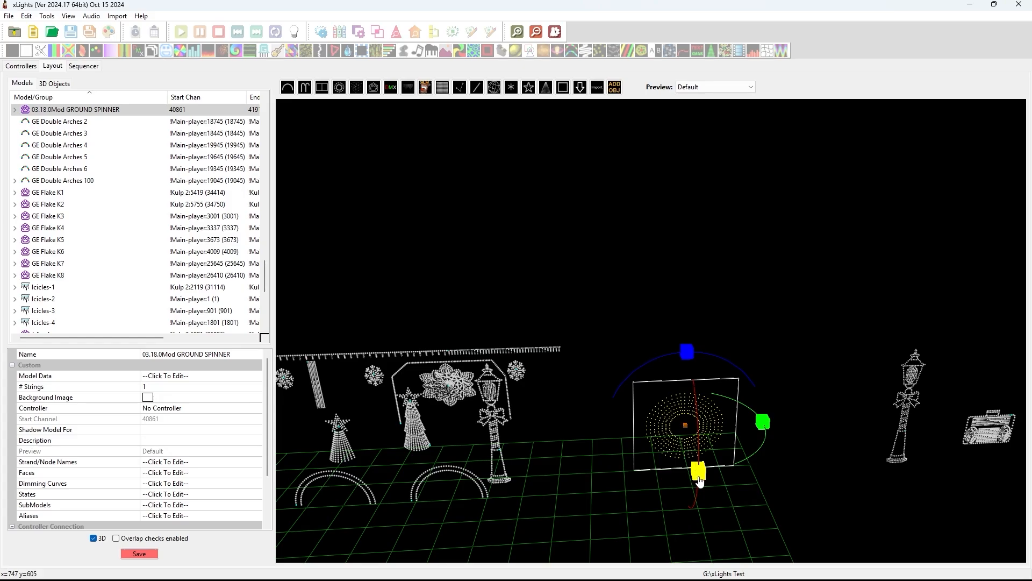
drag(699, 480, 688, 164)
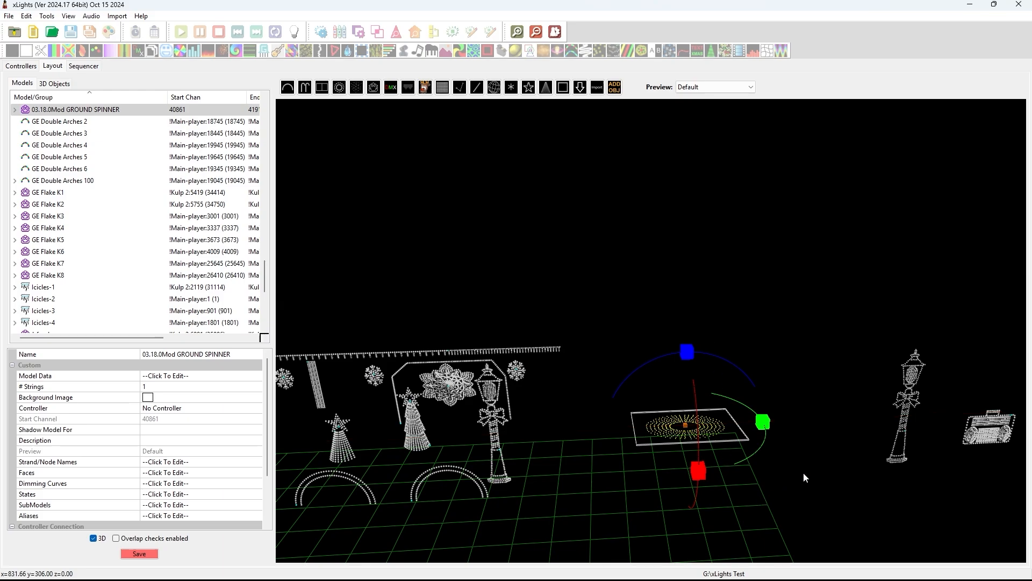
Inspect the Ground Spinner's tilt from a low angle, return the layout to 2D and pick the spinner there.
drag(804, 476, 624, 311)
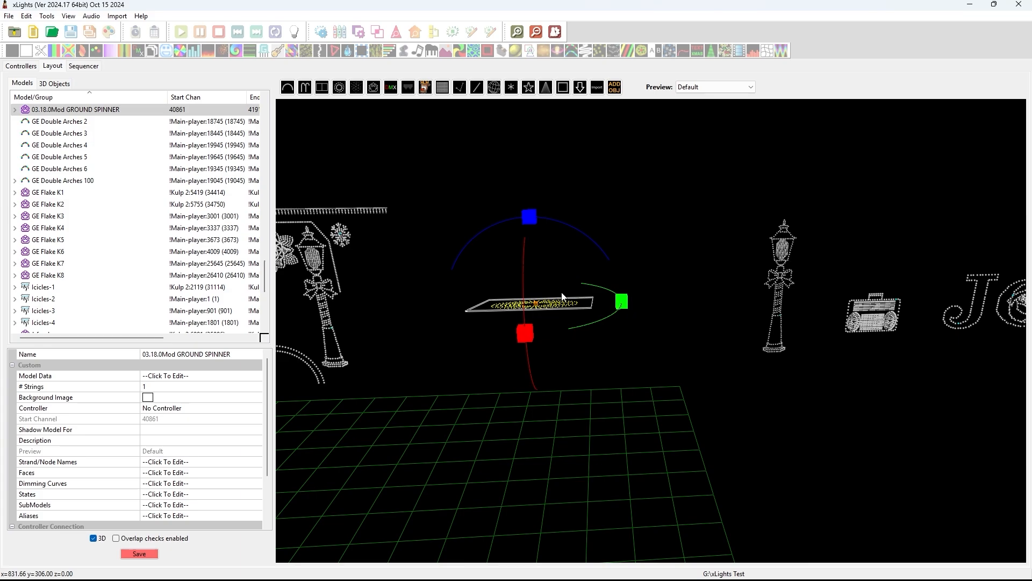
mouse_move(525, 334)
mouse_down()
mouse_move(525, 343)
mouse_move(528, 320)
mouse_move(528, 334)
mouse_up()
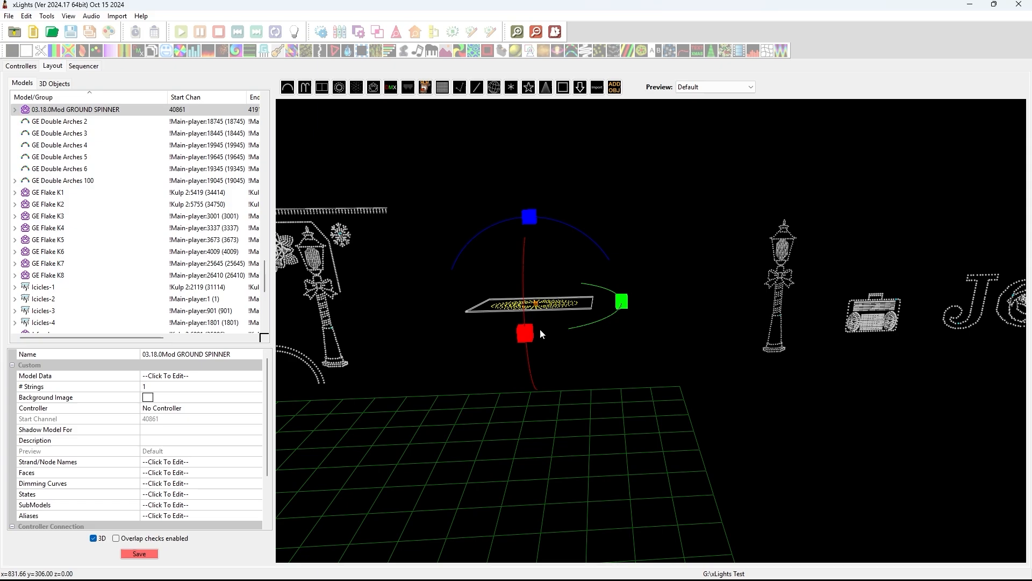
click(638, 360)
click(93, 538)
click(662, 417)
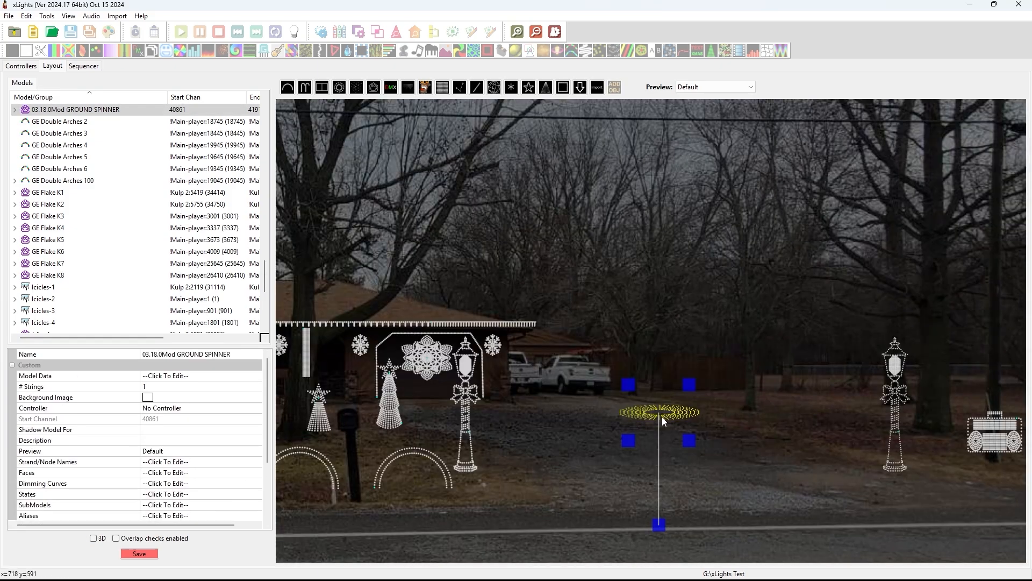
Move the flattened Ground Spinner down the driveway to near the level of the lamp post bases and deselect it.
drag(661, 420, 664, 459)
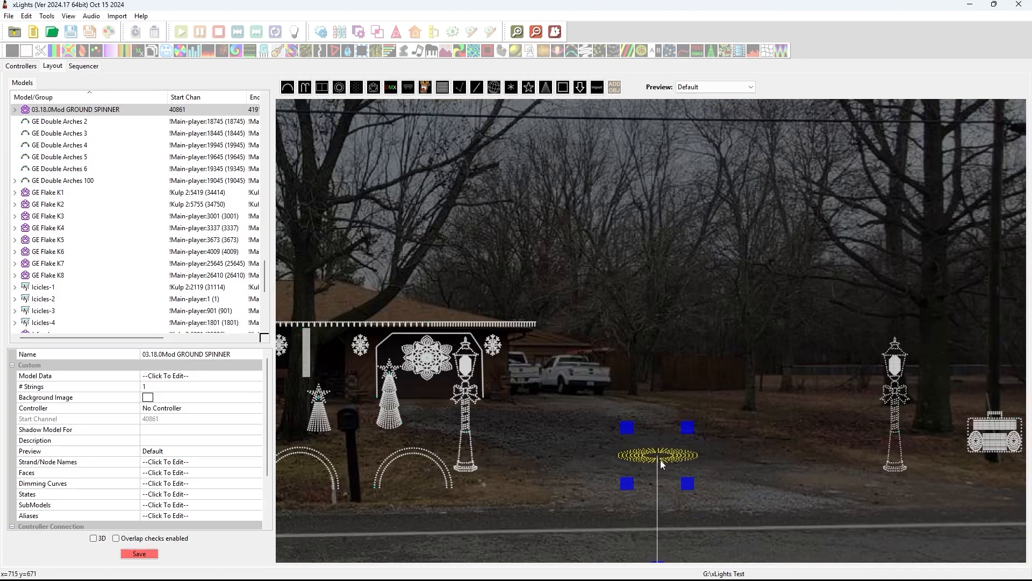
click(744, 400)
scroll(754, 460, down, 1)
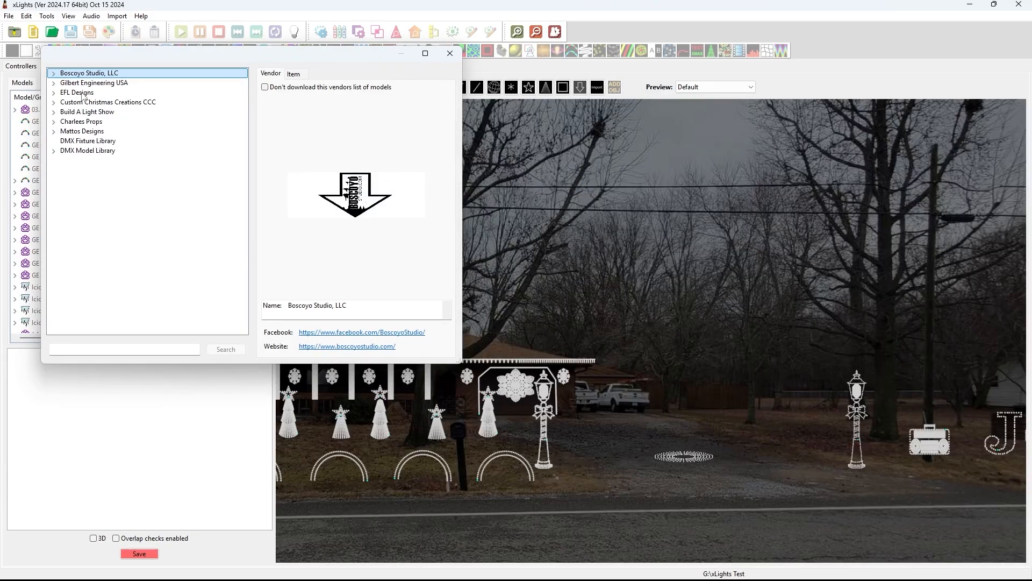
Insert the Showstopper Fountain from the EFL Designs vendor models above the driveway, including its aliases.
click(54, 93)
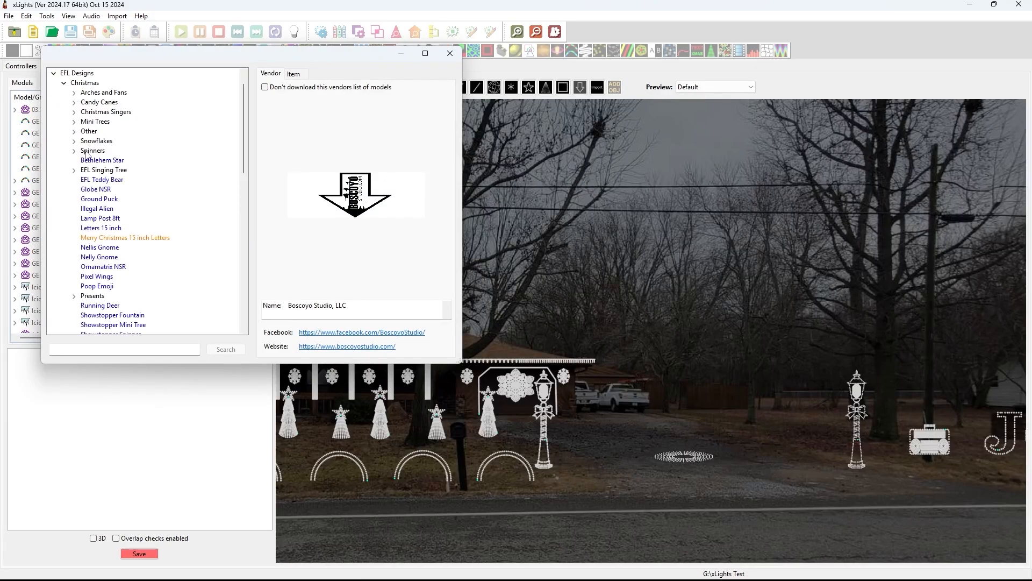
scroll(102, 188, down, 1)
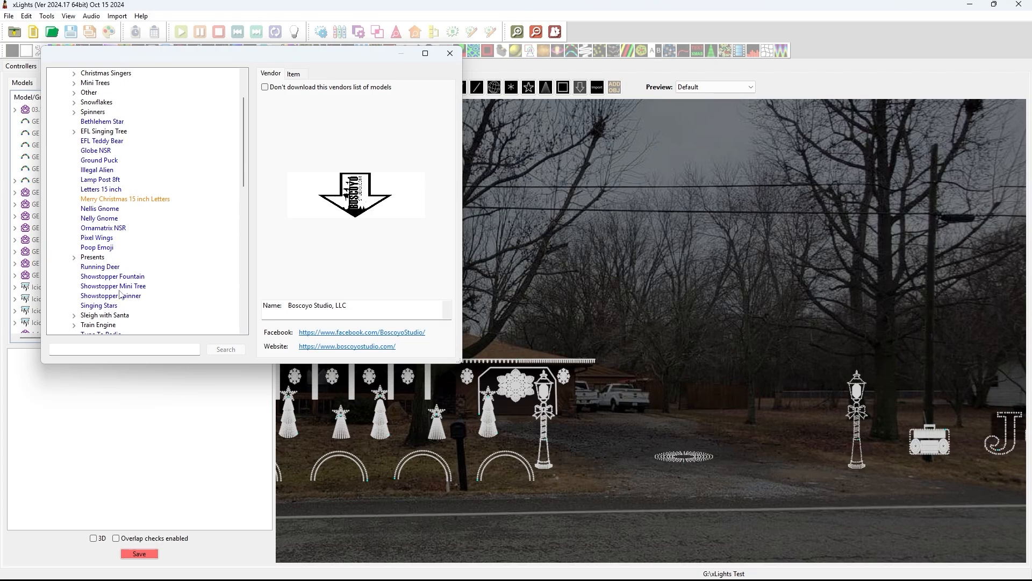
drag(243, 169, 249, 274)
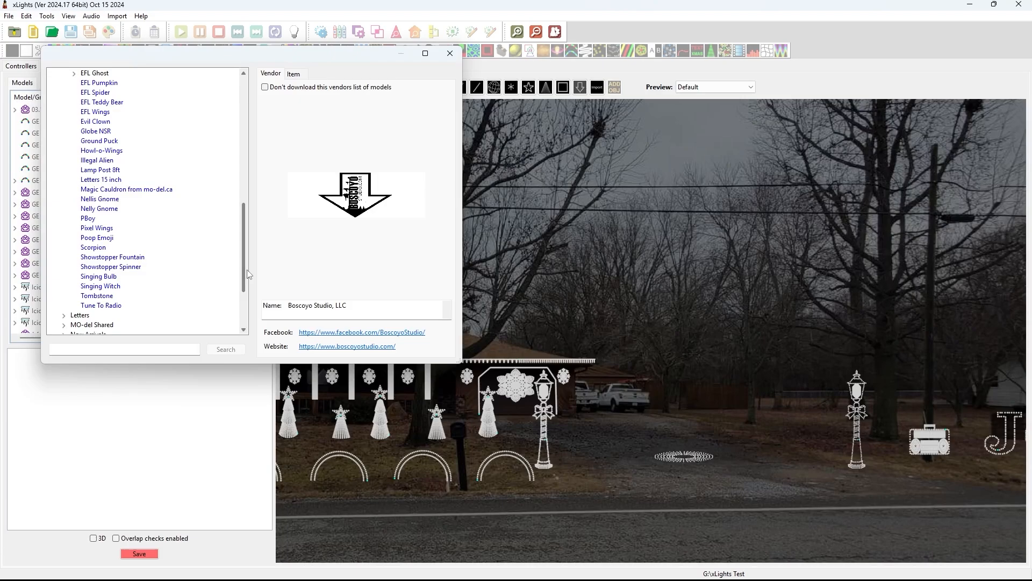
click(97, 259)
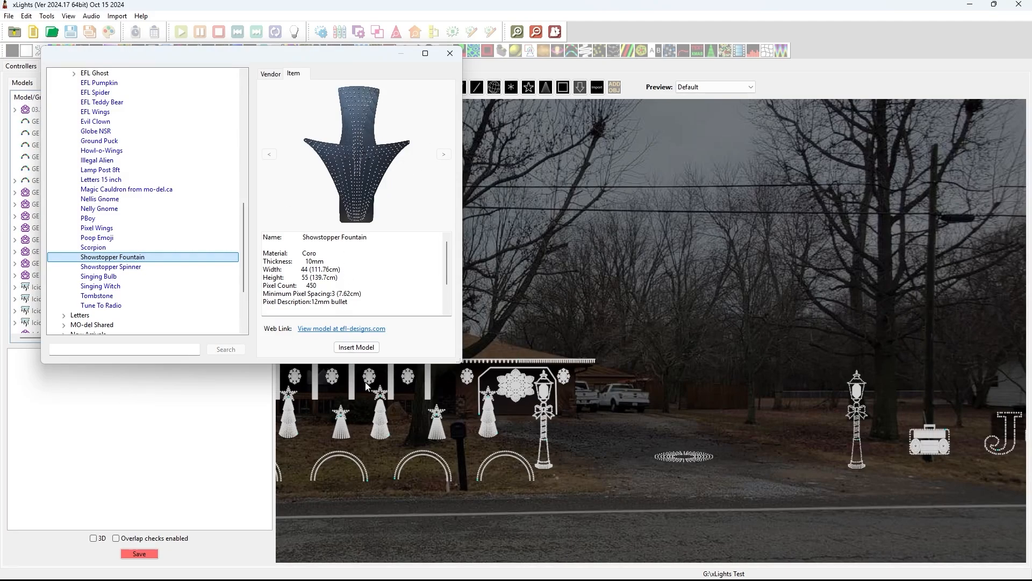
click(357, 347)
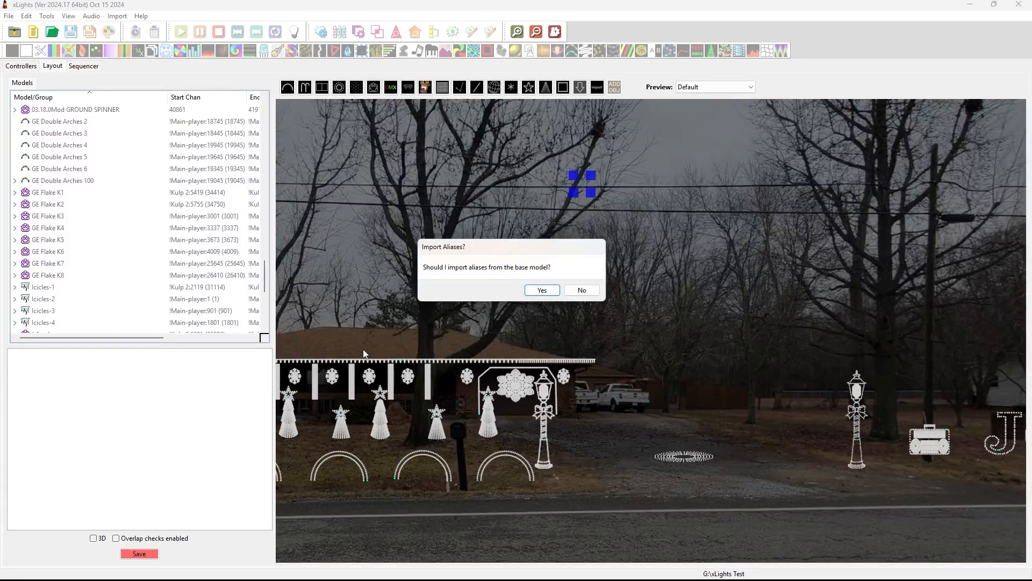
click(540, 291)
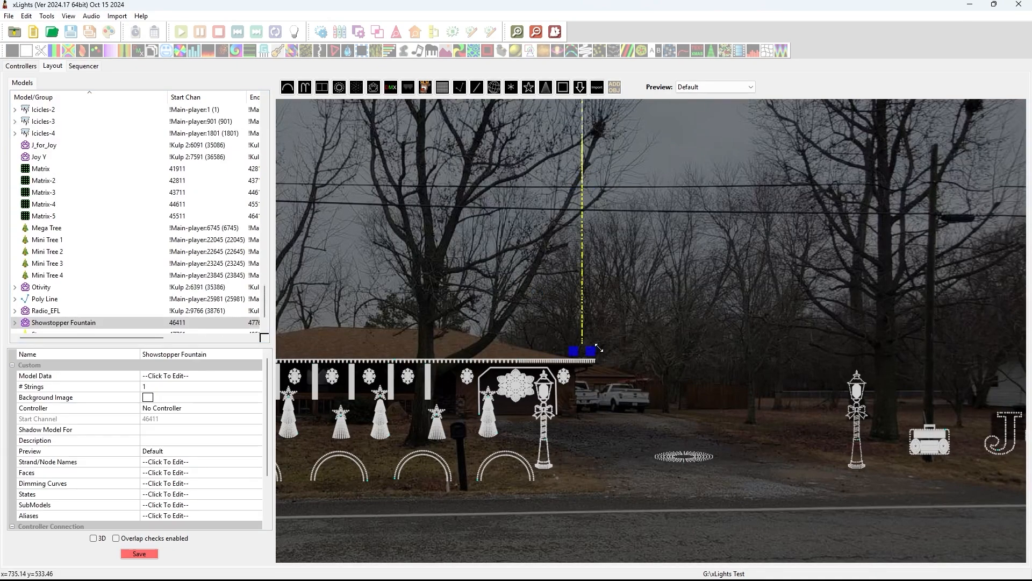
Resize the Showstopper Fountain to slightly wider than the Ground Spinner, stand it upright on the spinner's centre and deselect it.
drag(591, 351, 697, 383)
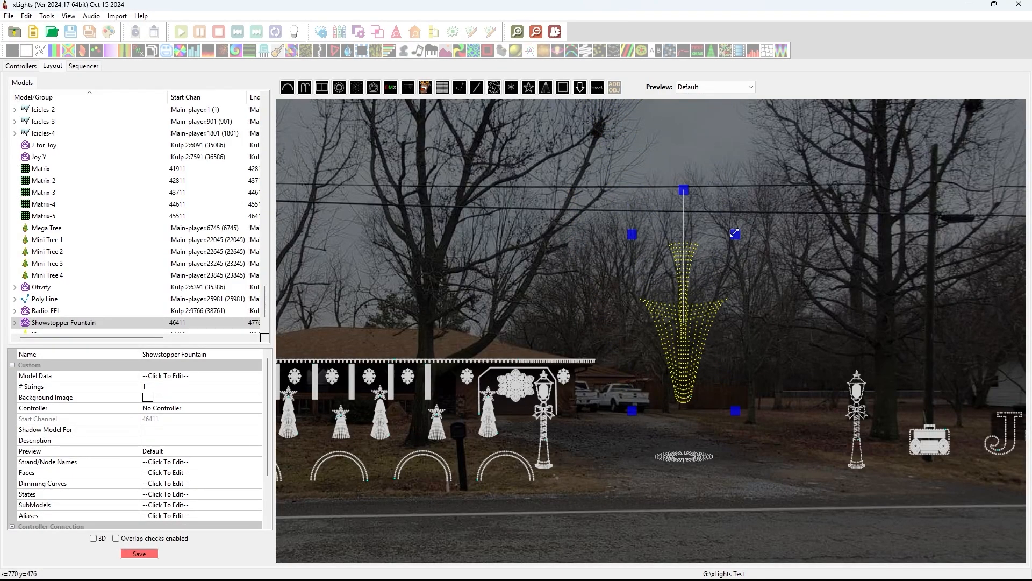
drag(735, 234, 710, 339)
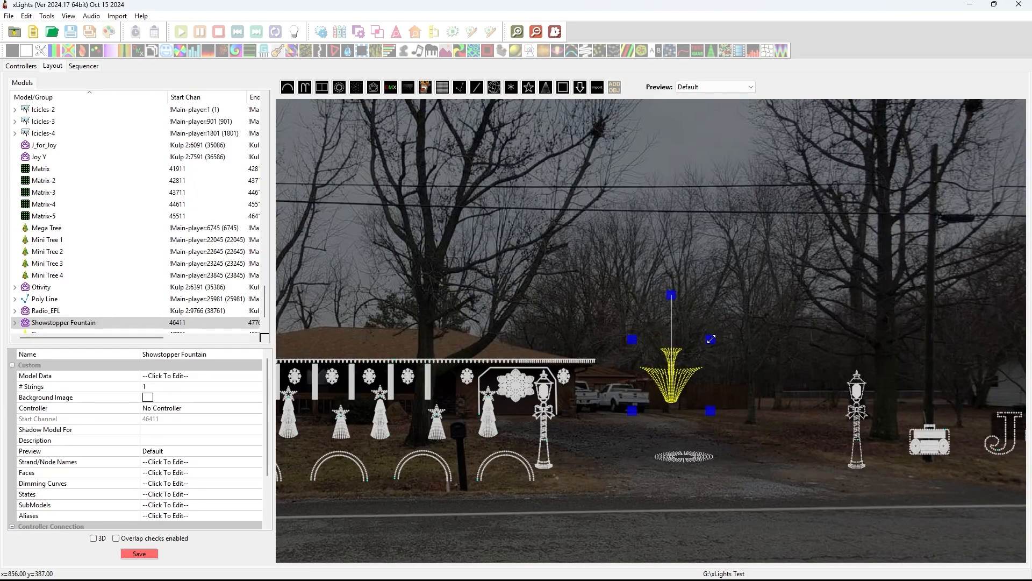
mouse_move(711, 410)
mouse_down()
mouse_move(723, 414)
mouse_move(714, 418)
mouse_up()
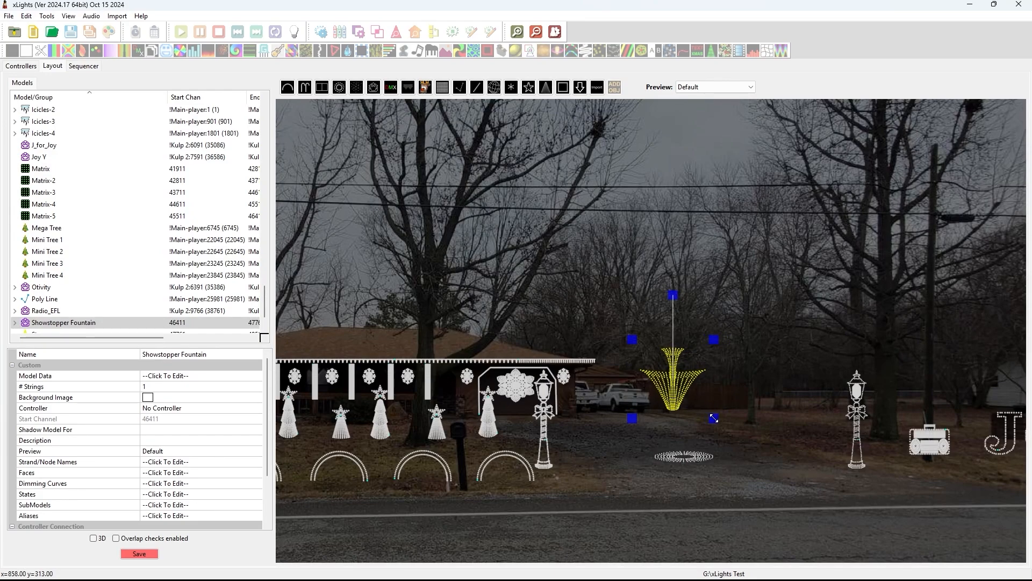
drag(673, 388, 685, 436)
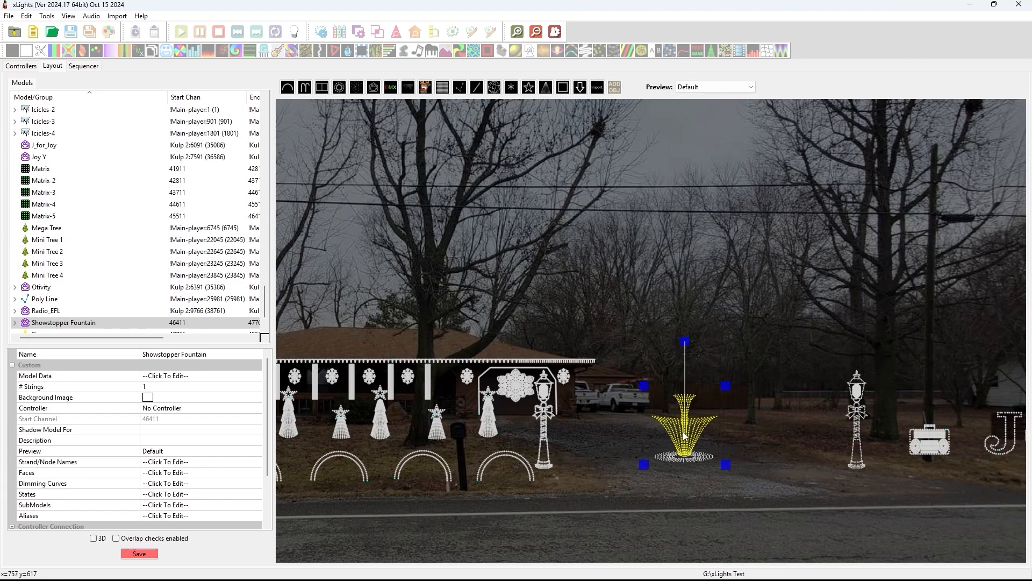
click(730, 427)
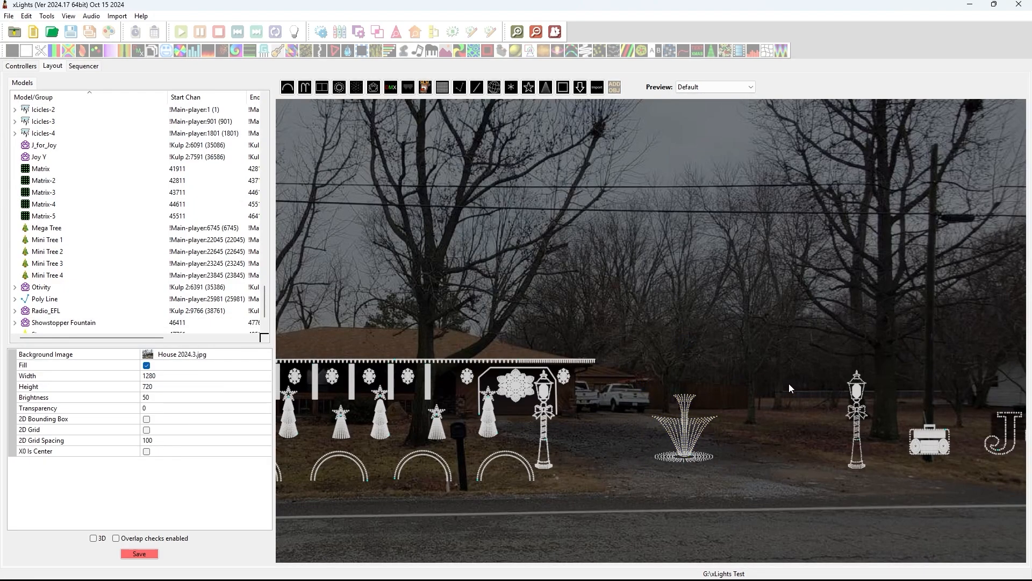
Review the complete house layout from the Mega Tree across to the JOY sign, checking how the new props fit in.
scroll(788, 383, down, 5)
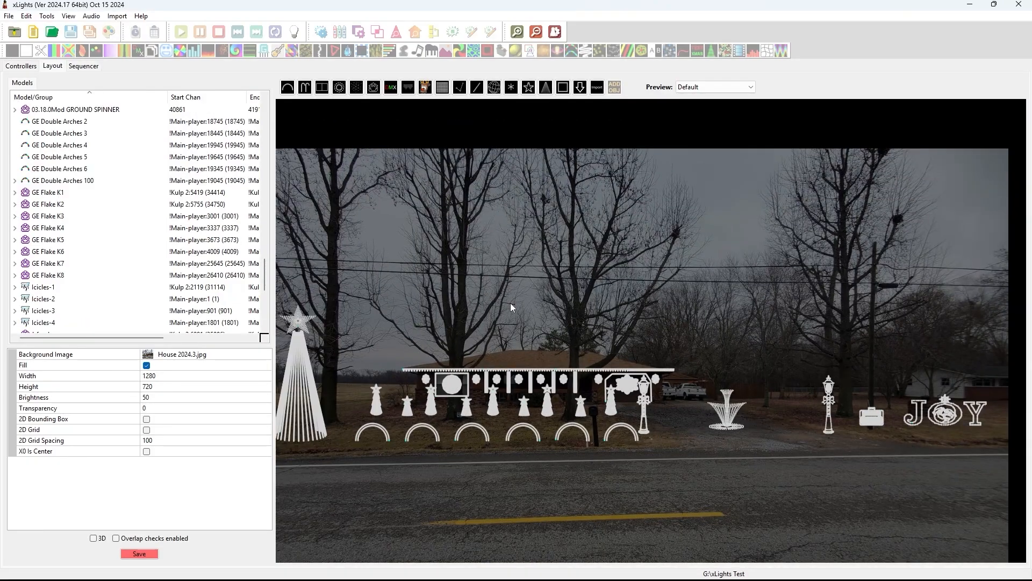
right_click(534, 319)
click(587, 290)
drag(399, 291, 459, 307)
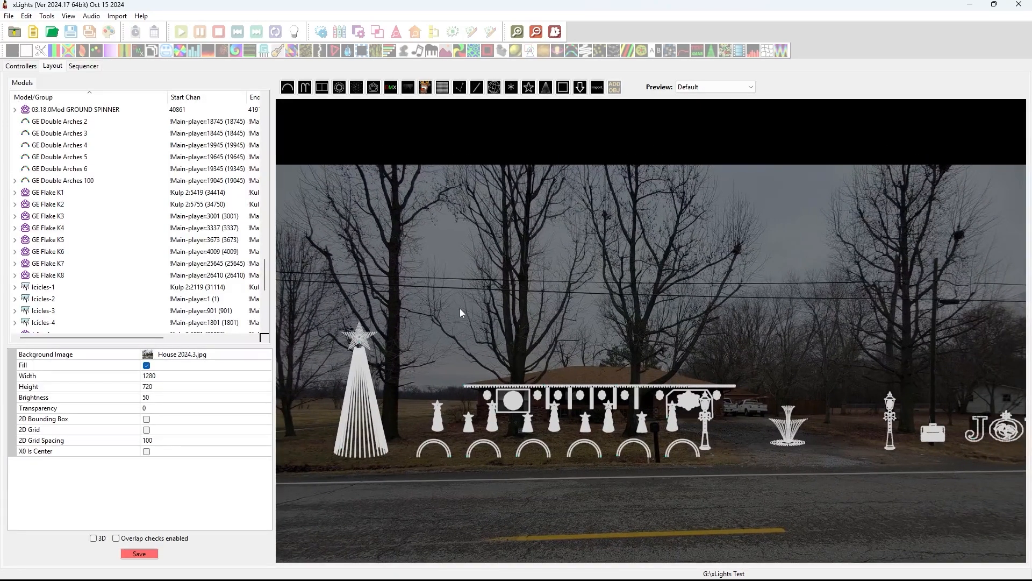
scroll(460, 308, down, 1)
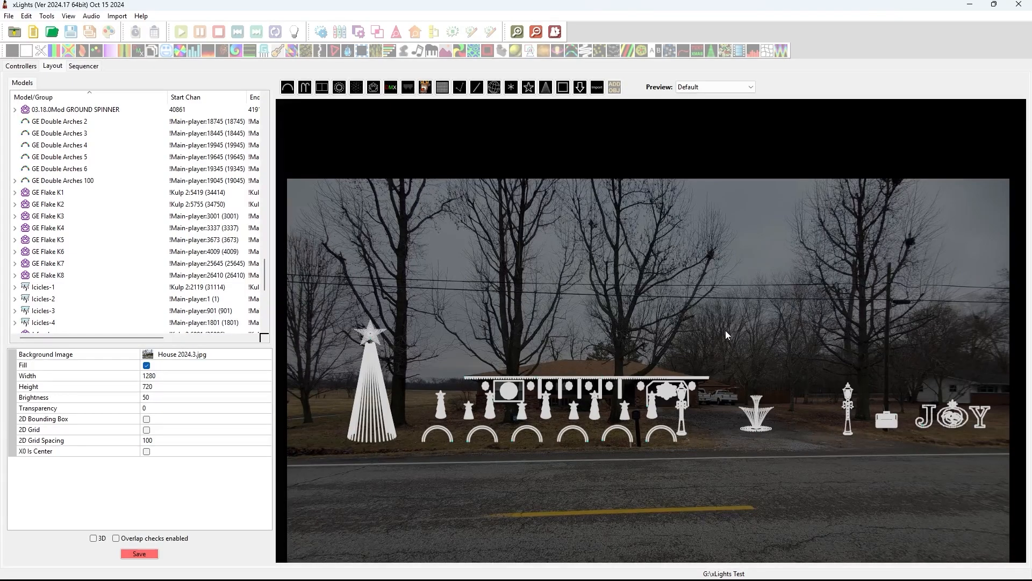
scroll(725, 334, down, 1)
scroll(724, 334, up, 2)
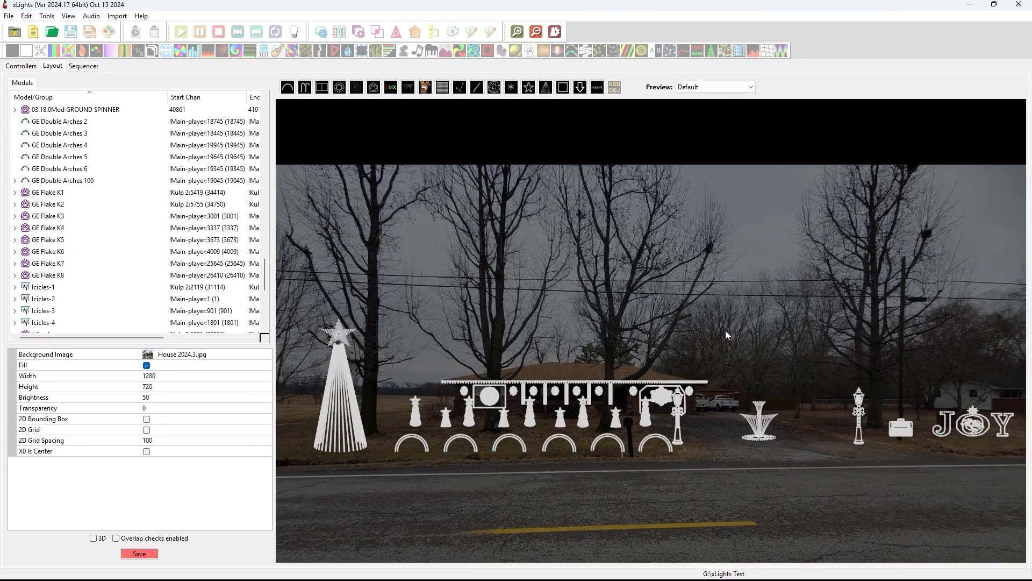
scroll(725, 331, down, 1)
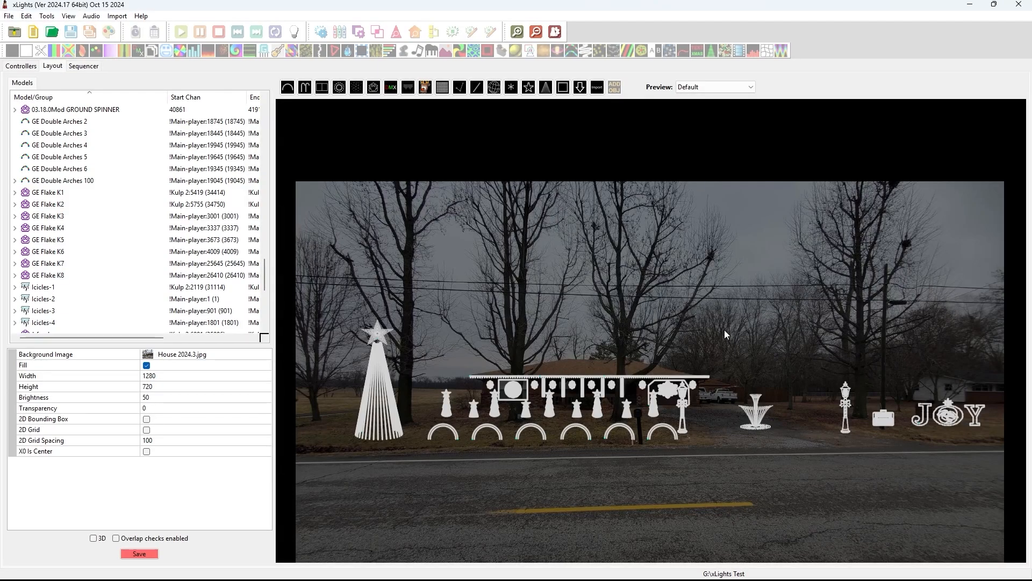
drag(721, 346, 713, 293)
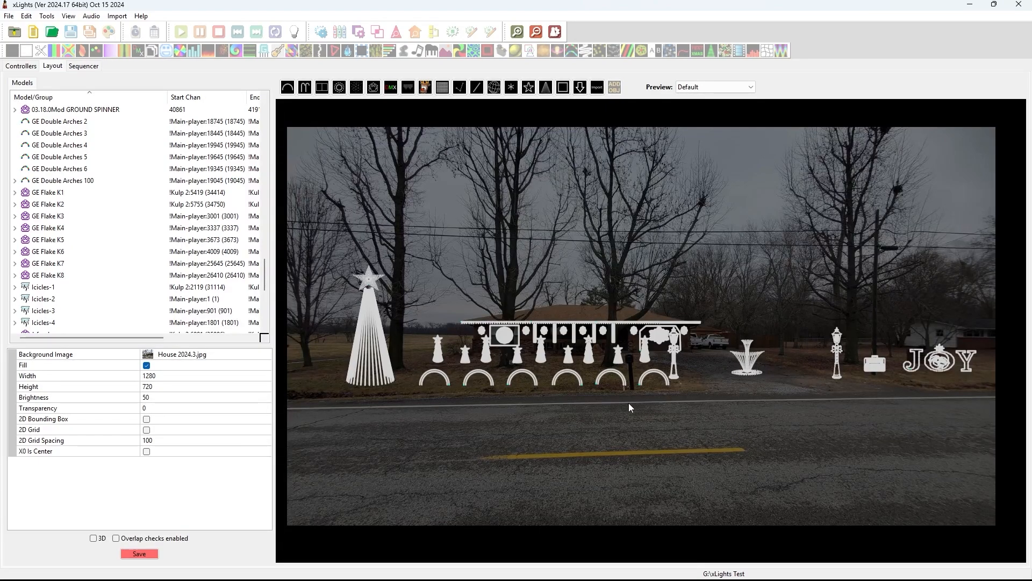
scroll(628, 405, up, 1)
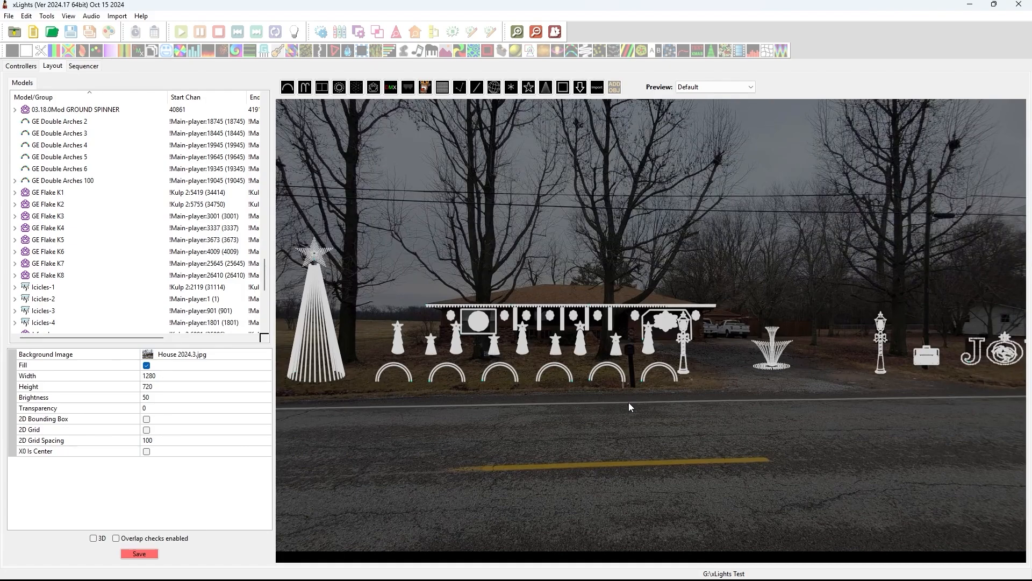
scroll(631, 407, down, 1)
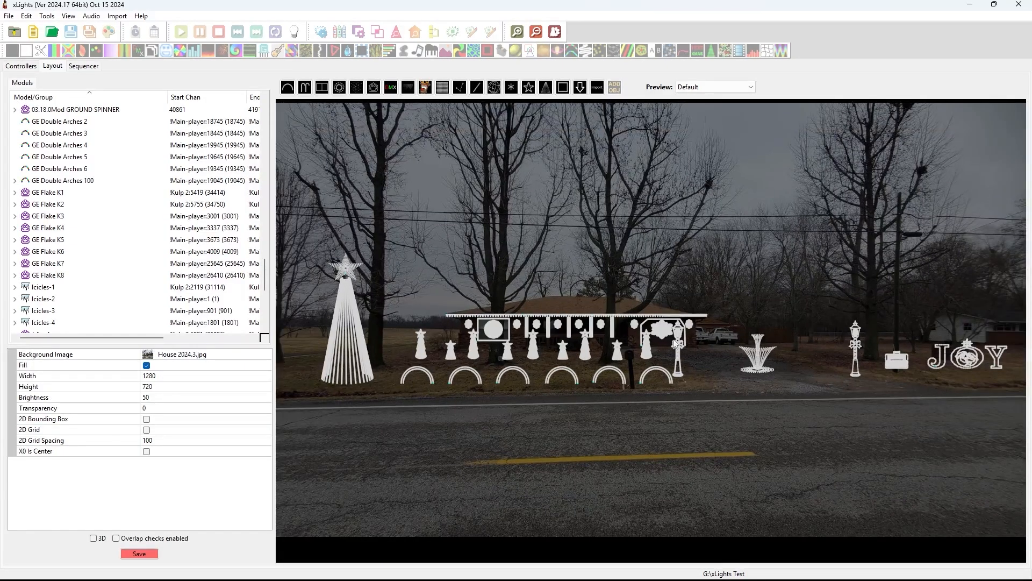